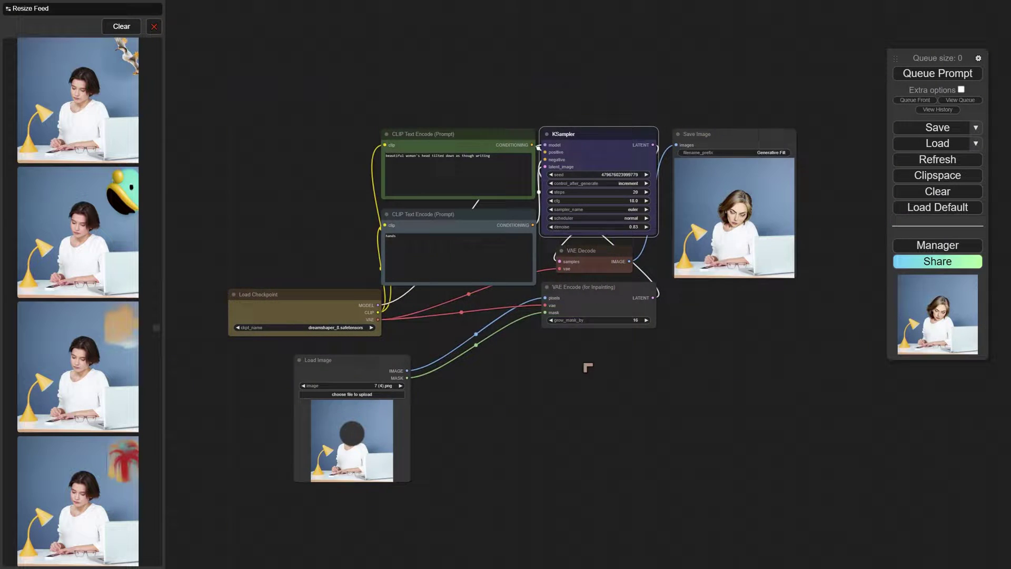
Examine the inpainting workflow, from the saved result and KSampler settings to the masked source image and the two prompts.
scroll(776, 289, "up", 6)
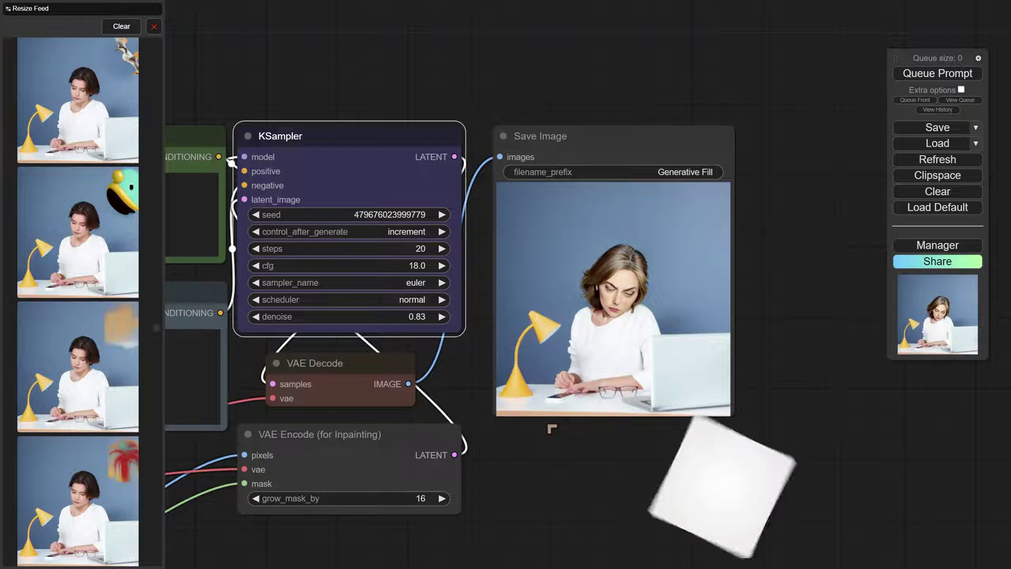
scroll(547, 430, "down", 5)
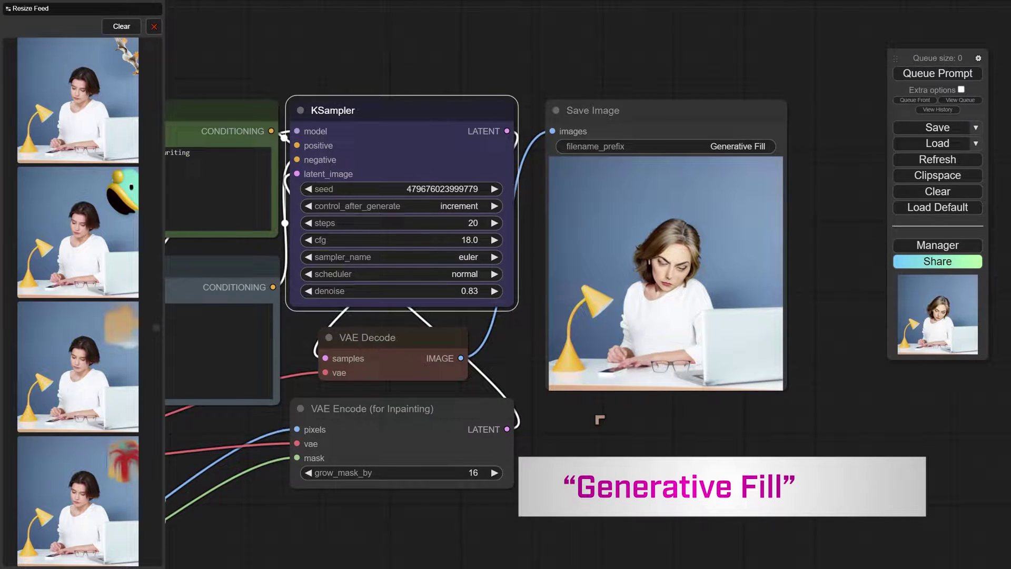
scroll(588, 431, "down", 4)
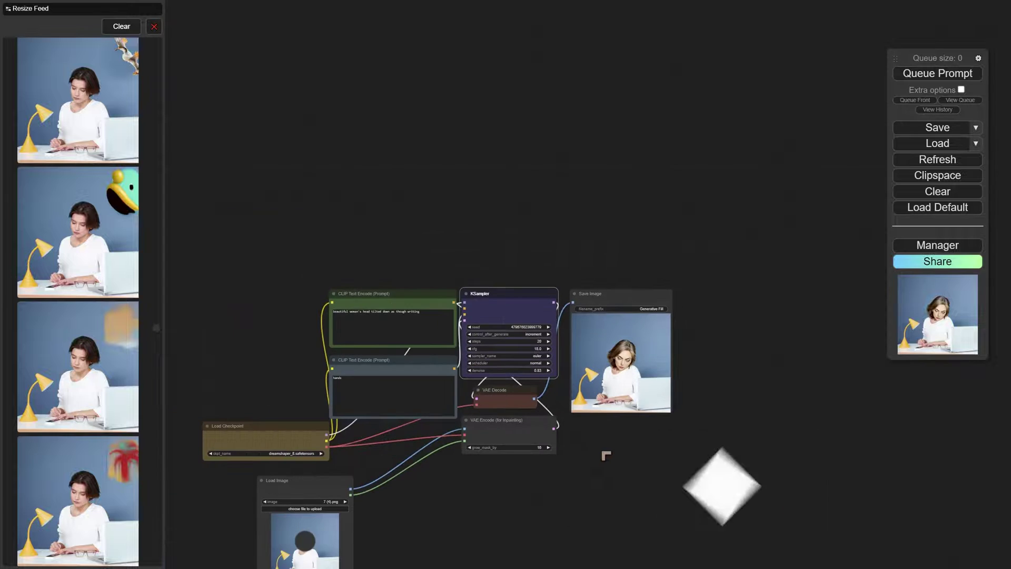
left_click_drag(602, 451, 681, 340)
scroll(705, 262, "up", 1)
scroll(709, 266, "up", 2)
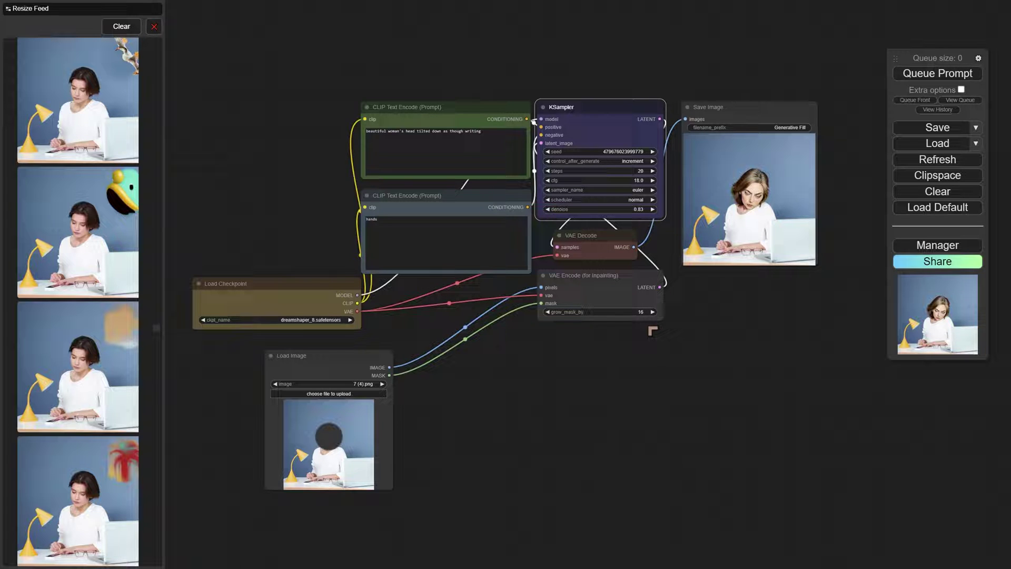
left_click_drag(743, 329, 732, 294)
scroll(249, 406, "up", 7)
scroll(252, 394, "up", 5)
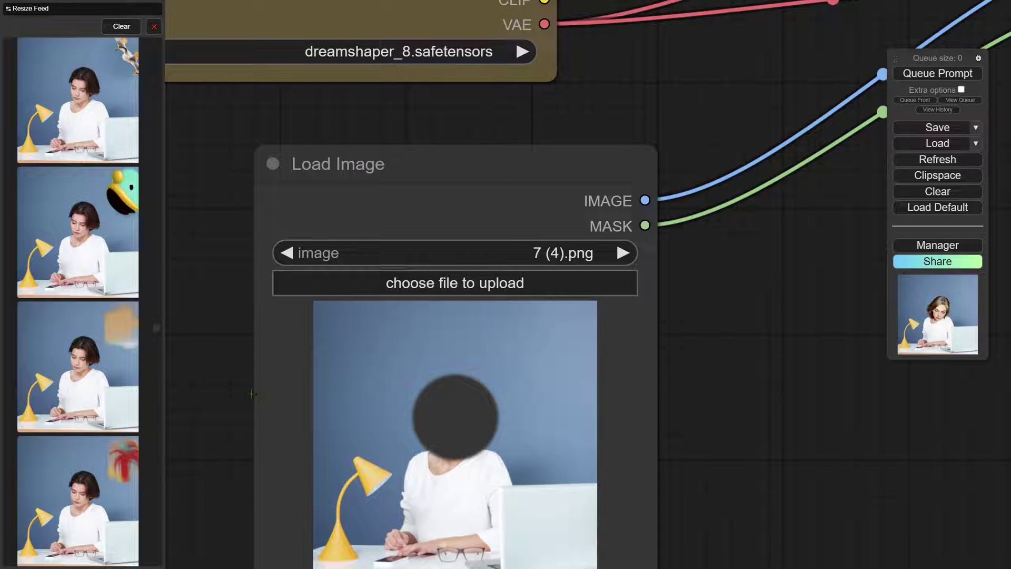
left_click_drag(251, 393, 246, 293)
scroll(290, 311, "down", 2)
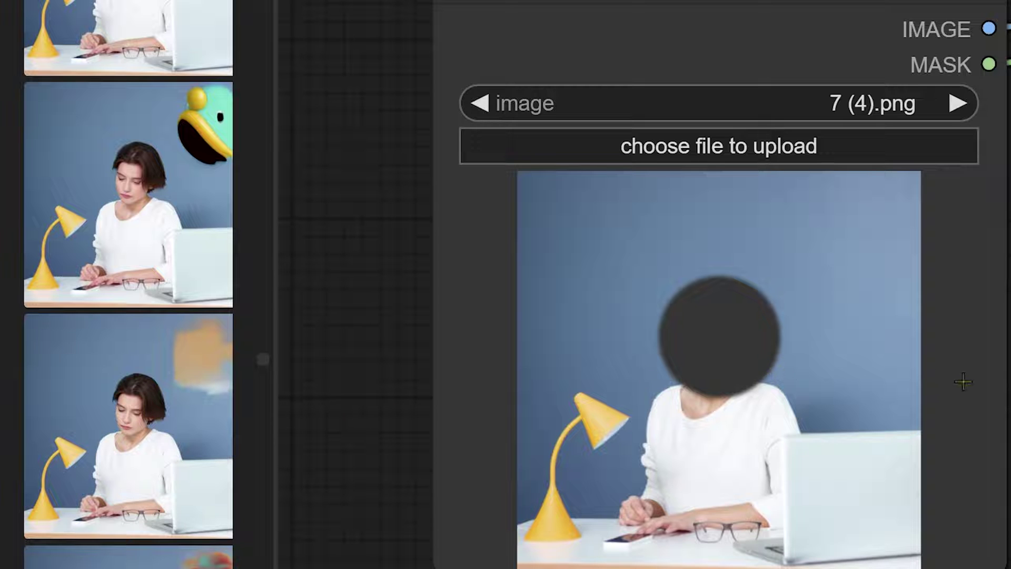
left_click_drag(1003, 180, 1010, 534)
scroll(640, 429, "up", 1)
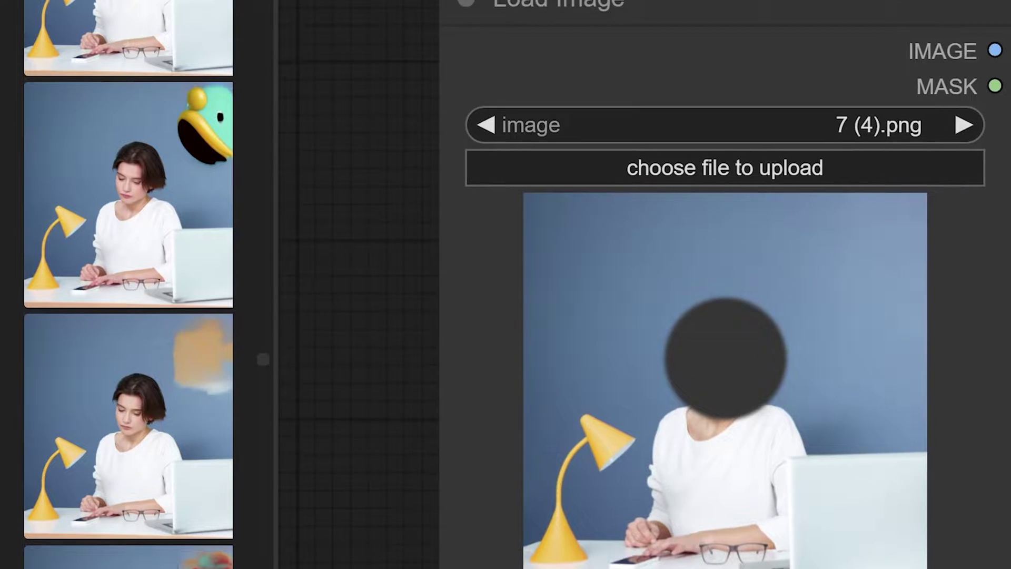
scroll(644, 433, "down", 7)
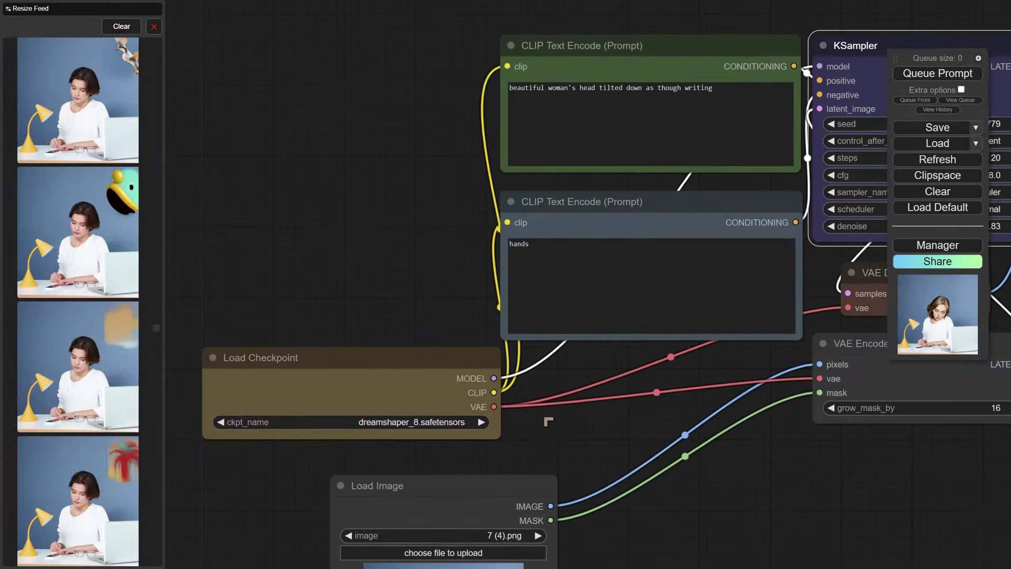
scroll(507, 151, "up", 2)
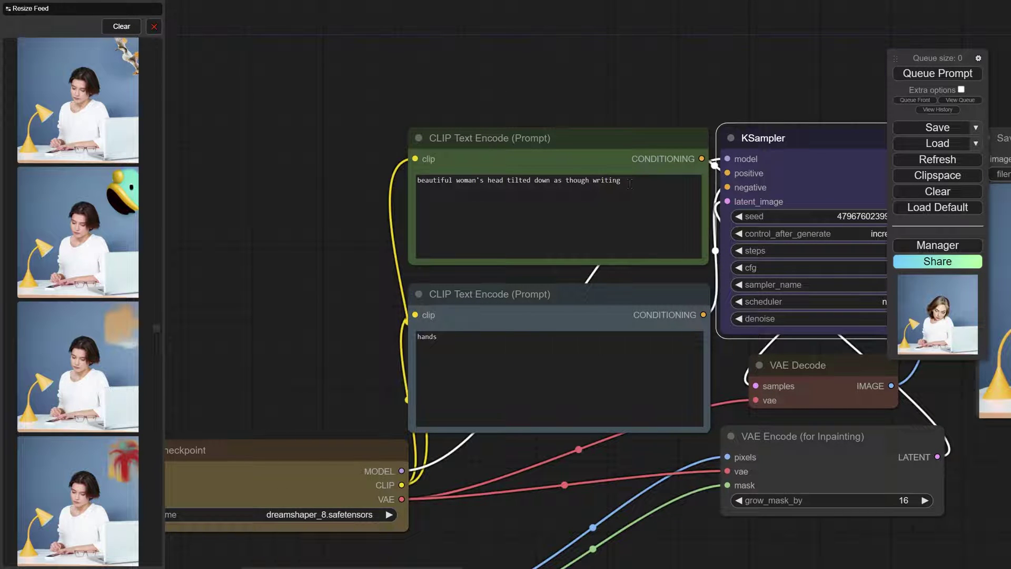
Generate two more images of the woman's head with the current prompt and sampler settings.
left_click(609, 210)
left_click_drag(763, 78, 546, 91)
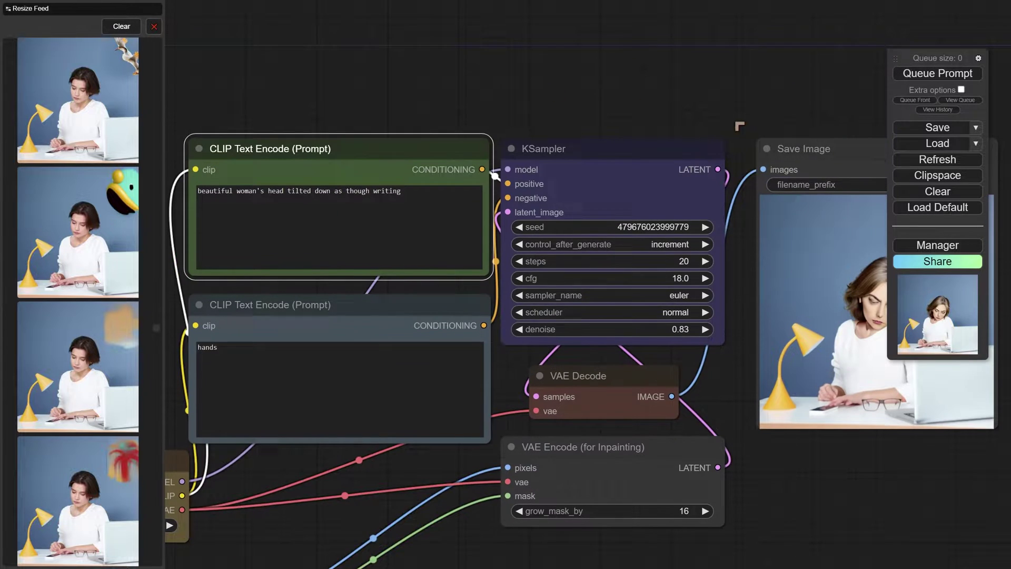
left_click_drag(755, 95, 529, 91)
left_click(926, 73)
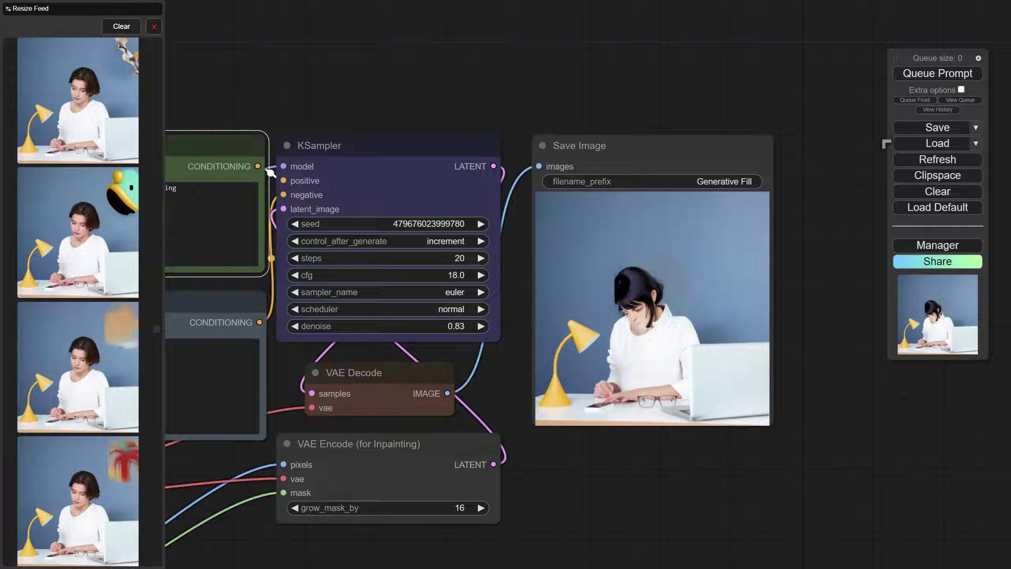
left_click(927, 73)
Set grow_mask_by to 23 in the VAE Encode (for Inpainting) node and generate a new image.
scroll(592, 276, "down", 1)
left_click_drag(598, 435, 677, 356)
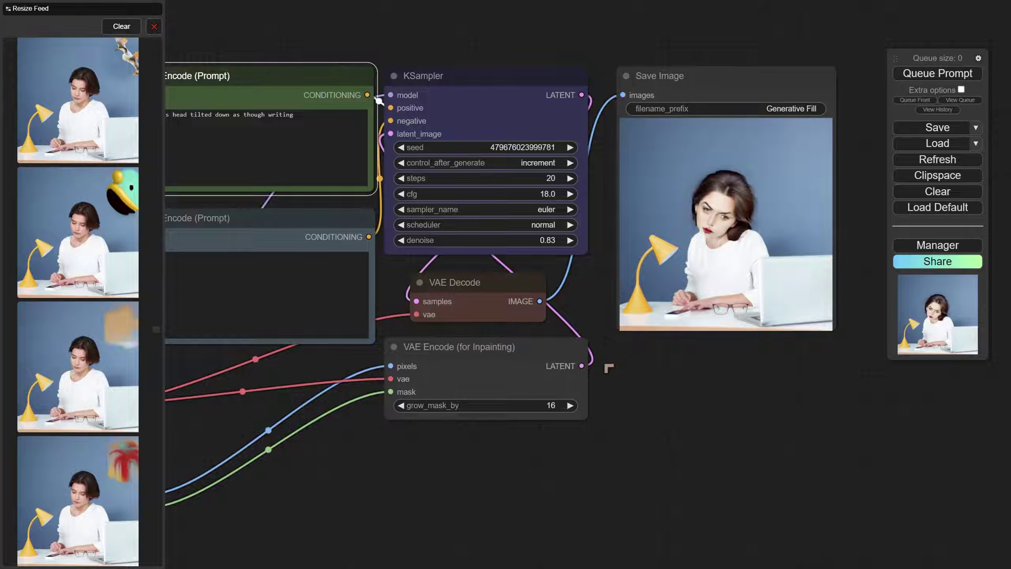
left_click(571, 405)
left_click(570, 405)
left_click(570, 405)
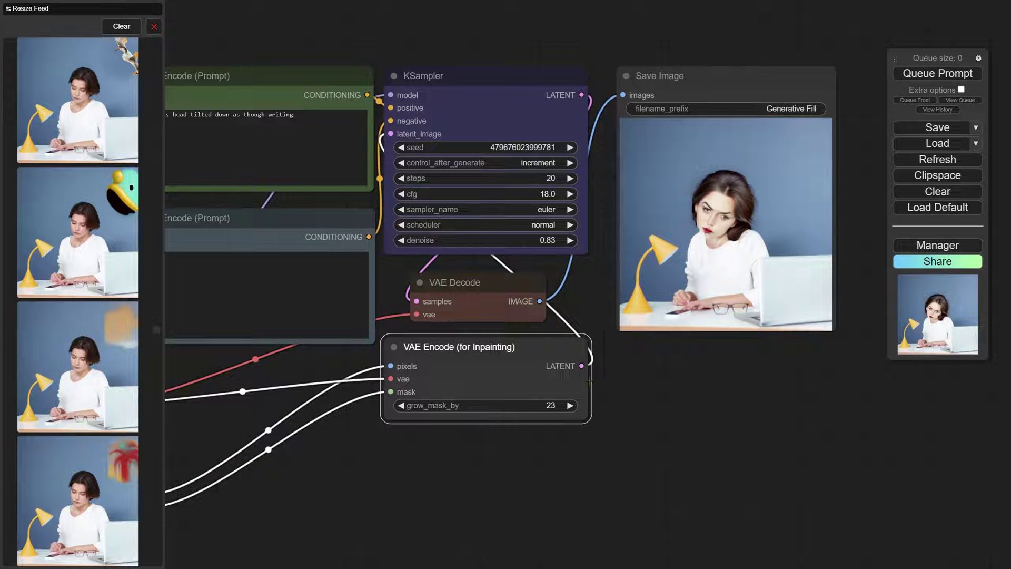
left_click(903, 78)
Colour the Load Image node yellow so that the masked circle over the head shows in that colour.
scroll(735, 310, "down", 5)
left_click_drag(516, 467, 543, 406)
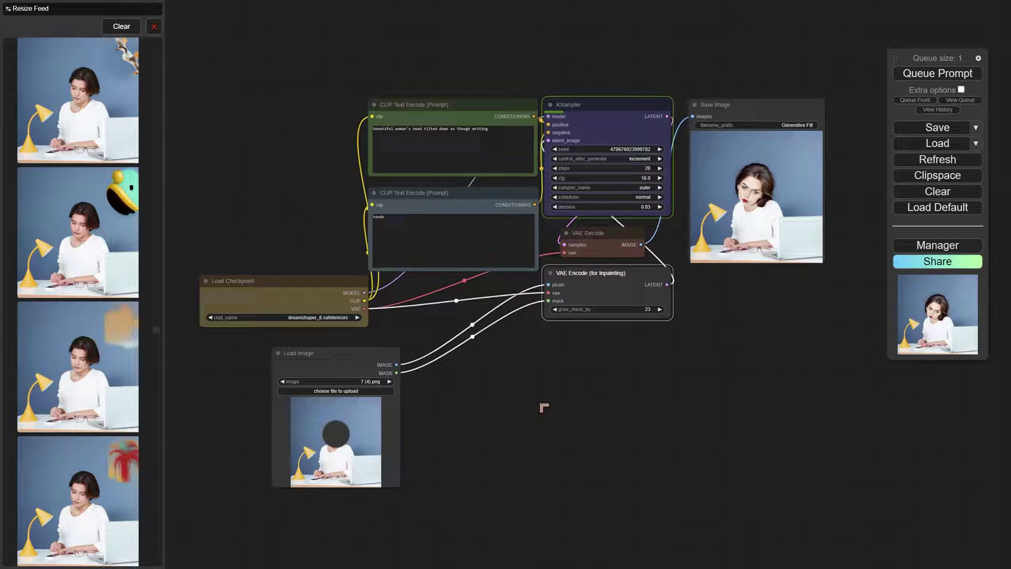
scroll(324, 417, "up", 5)
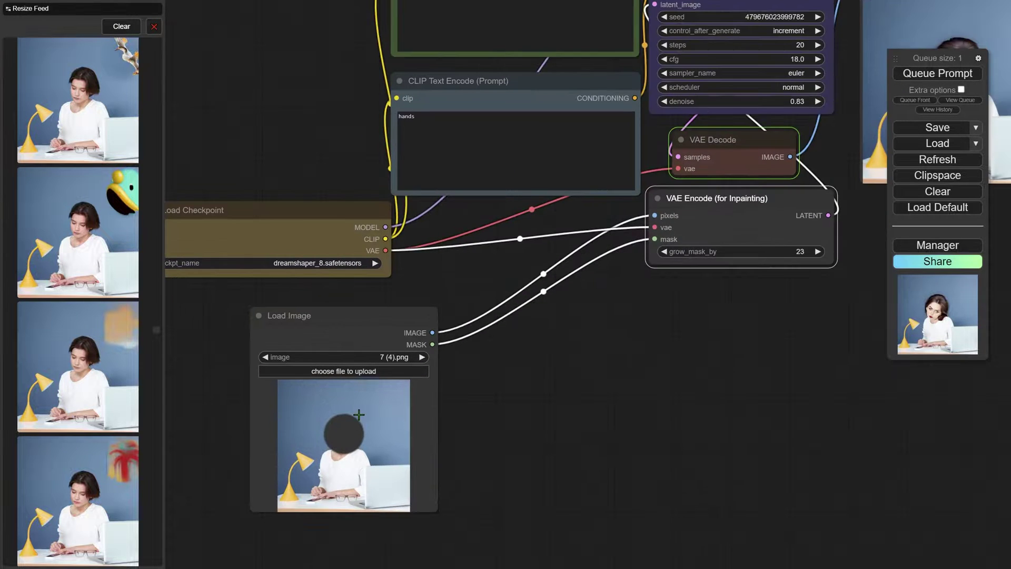
scroll(335, 420, "down", 3)
scroll(339, 420, "up", 12)
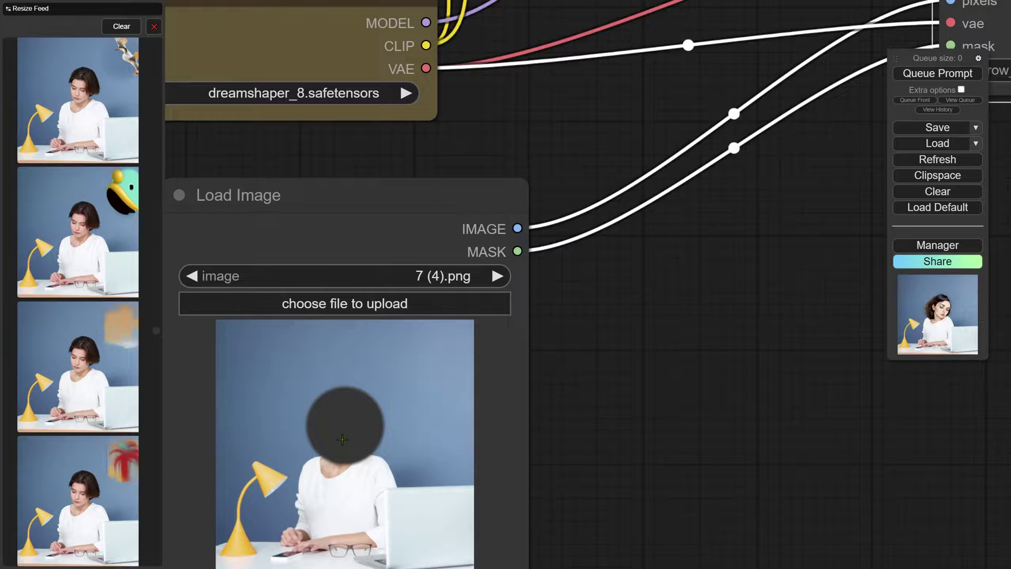
right_click(540, 309)
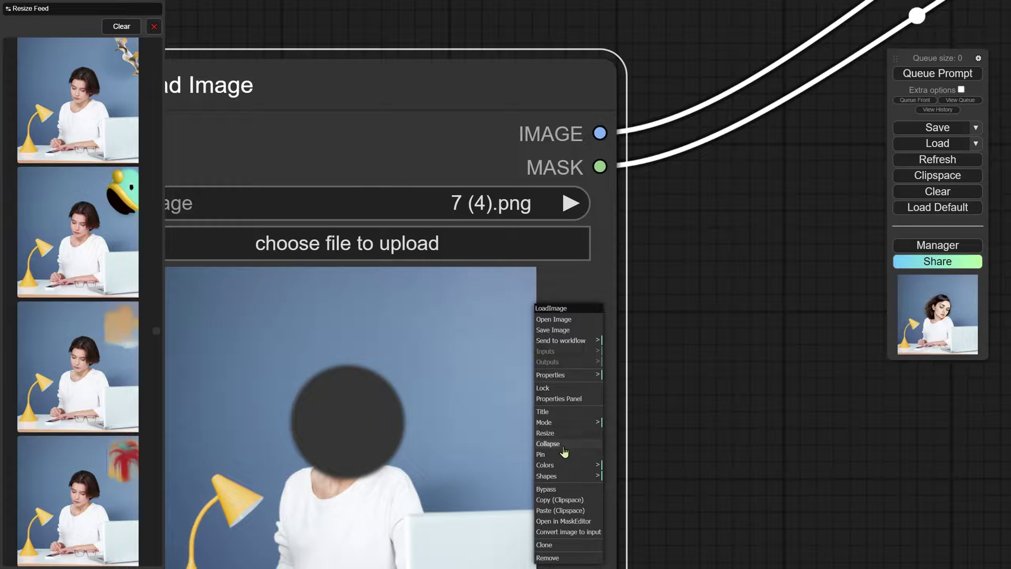
left_click(560, 466)
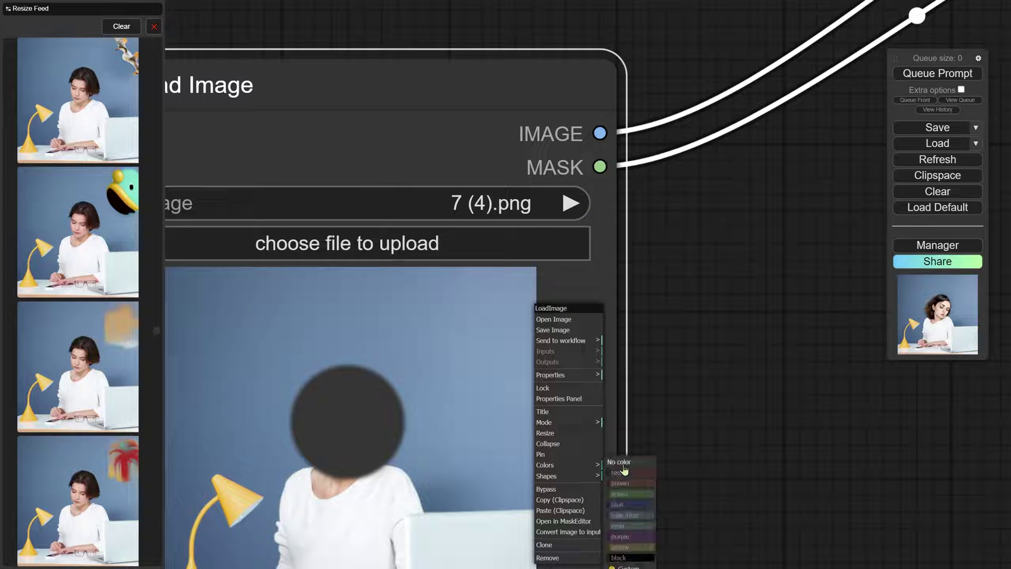
left_click(629, 550)
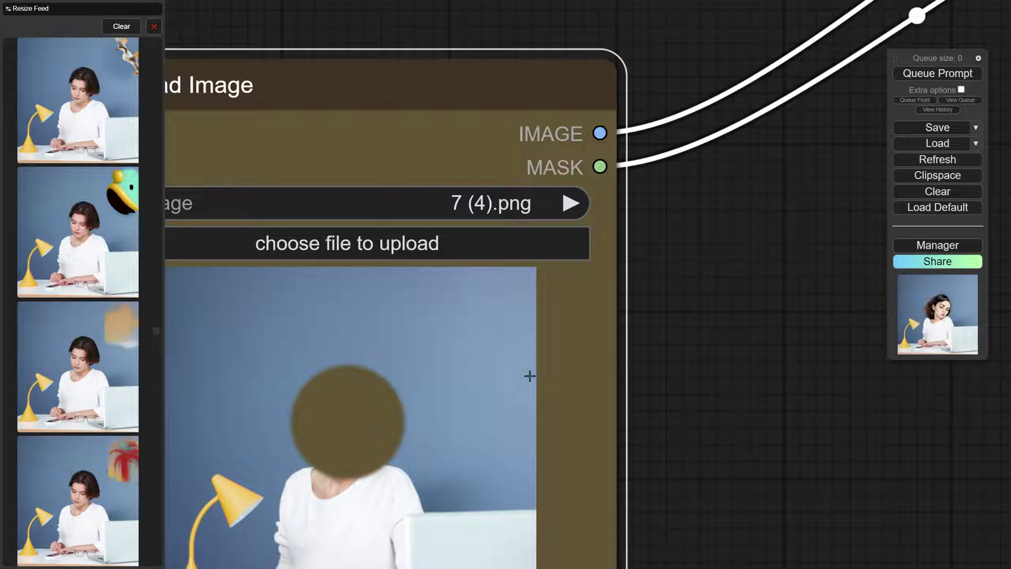
scroll(339, 429, "down", 6)
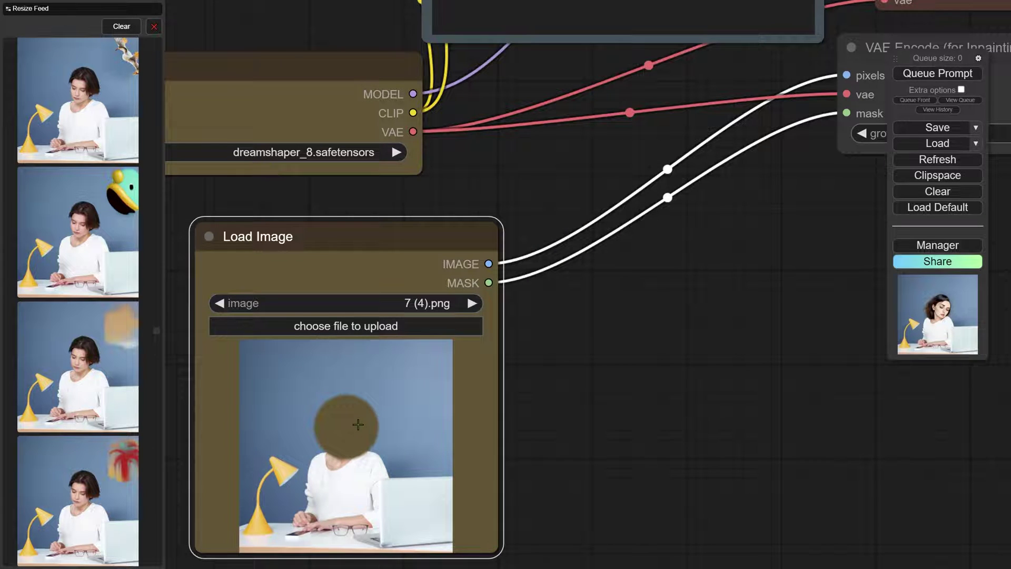
Examine the masked source image, the VAE Encode (for Inpainting) settings and the regenerated head in the Save Image node.
scroll(358, 425, "down", 1)
scroll(347, 450, "down", 1)
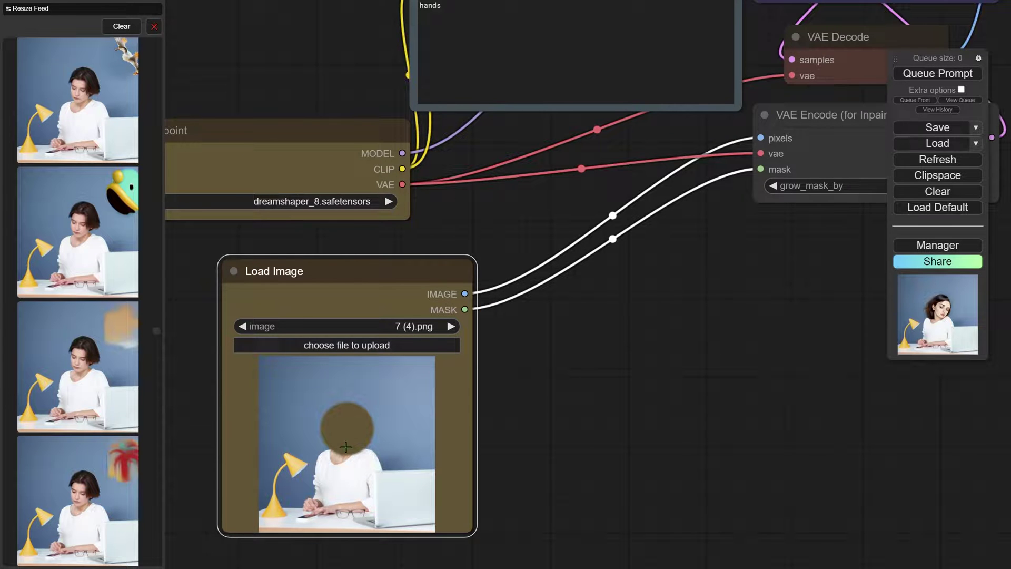
left_click_drag(619, 398, 522, 508)
scroll(643, 412, "up", 1)
left_click_drag(643, 413, 490, 473)
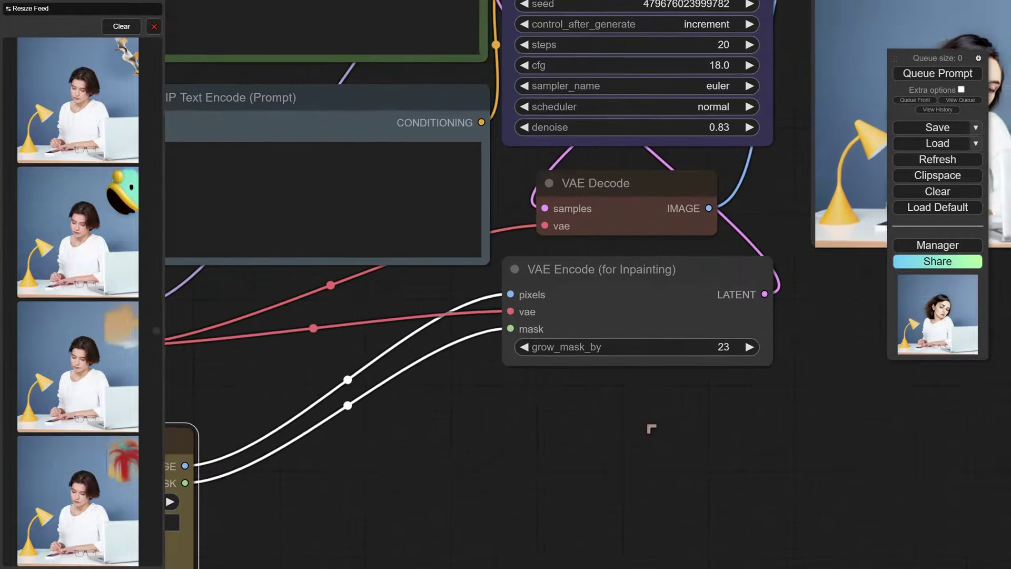
scroll(644, 432, "down", 3)
left_click_drag(677, 428, 544, 453)
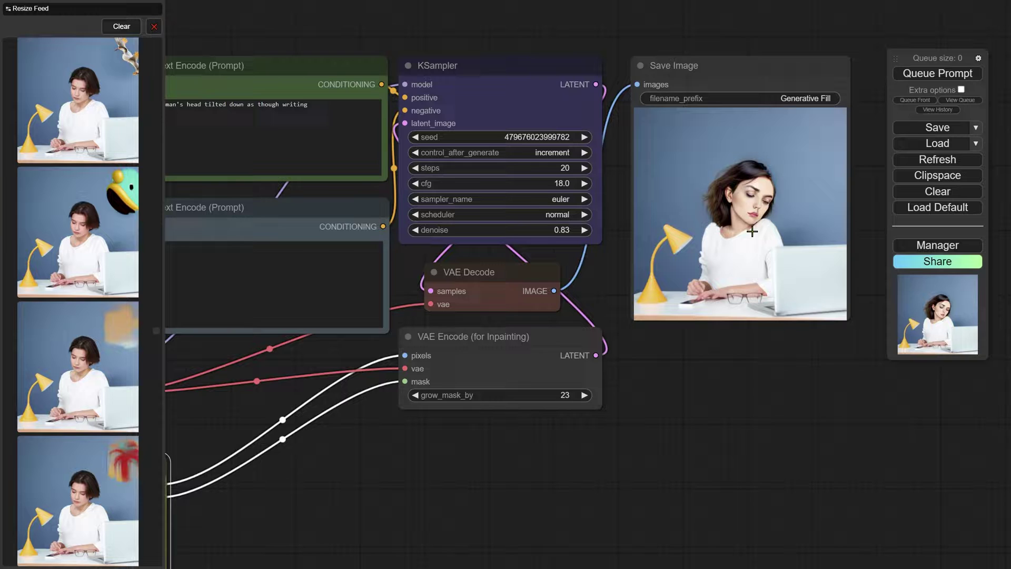
scroll(750, 230, "up", 2)
scroll(742, 225, "up", 1)
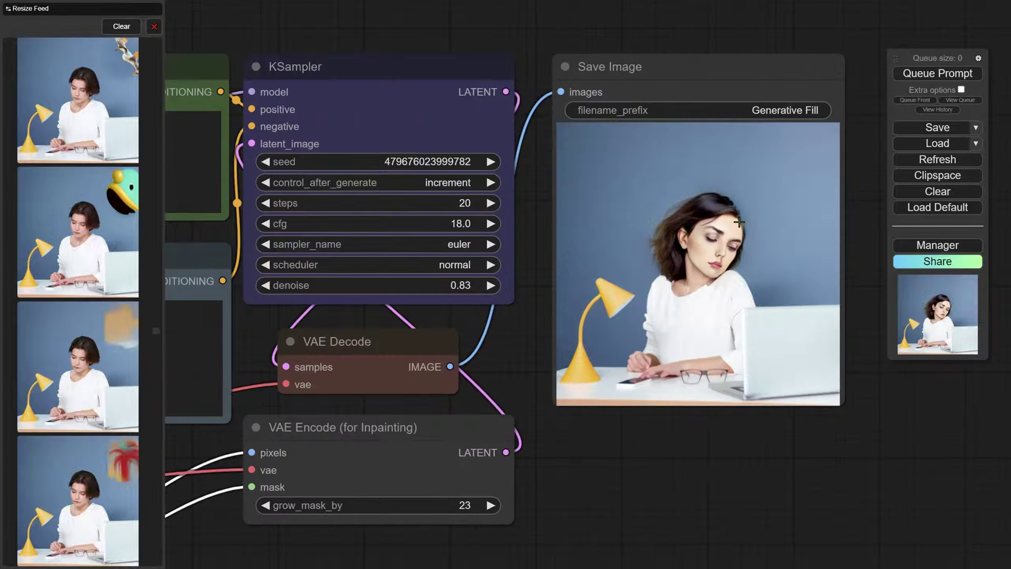
scroll(739, 223, "up", 1)
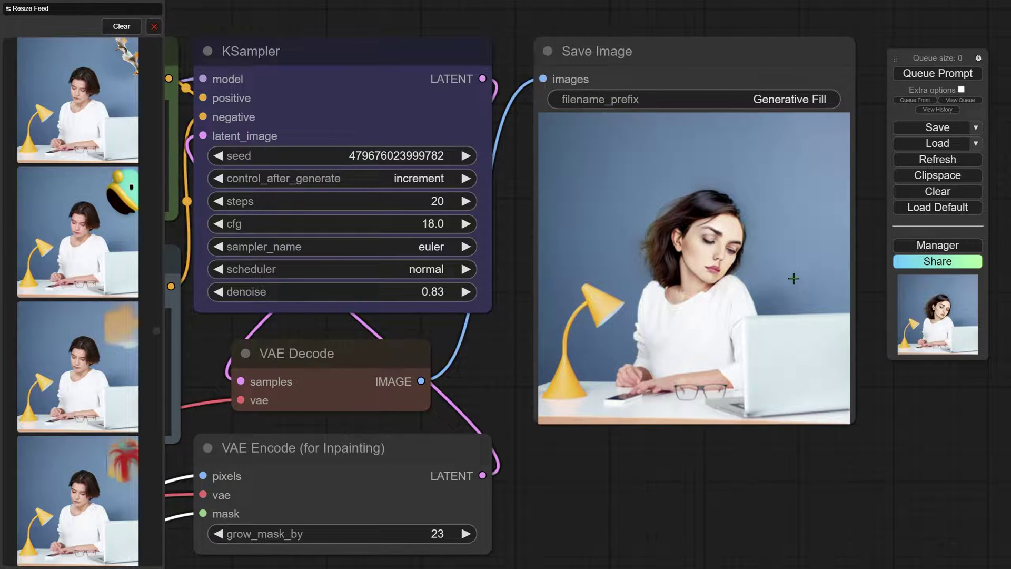
scroll(659, 296, "down", 5)
scroll(605, 399, "up", 3)
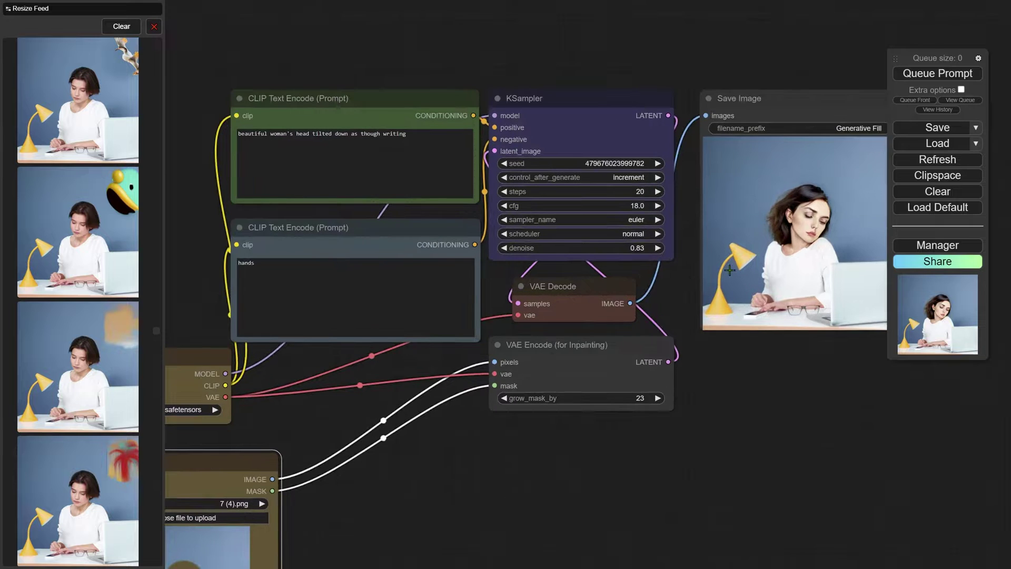
left_click_drag(730, 270, 729, 364)
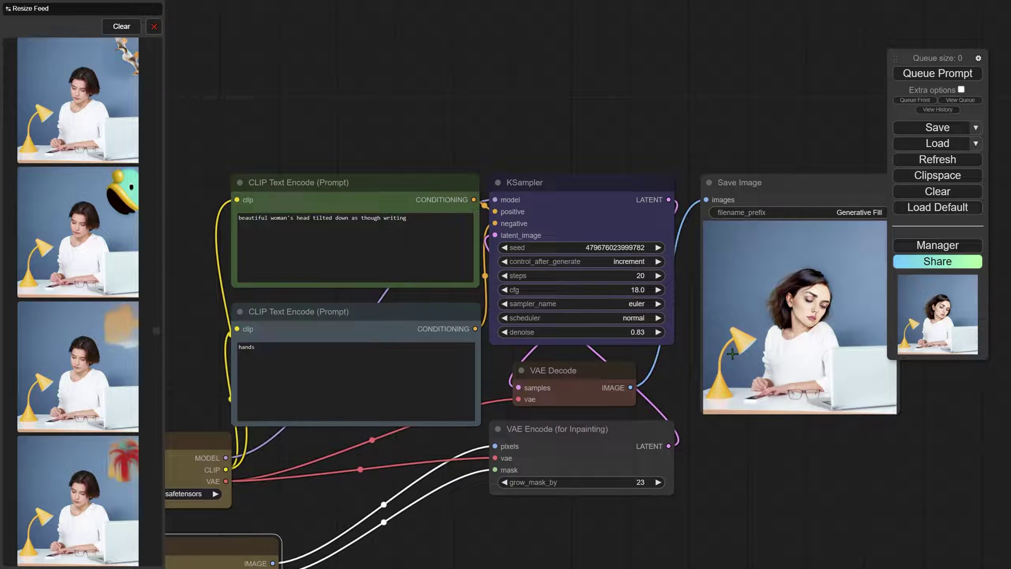
scroll(642, 337, "up", 2)
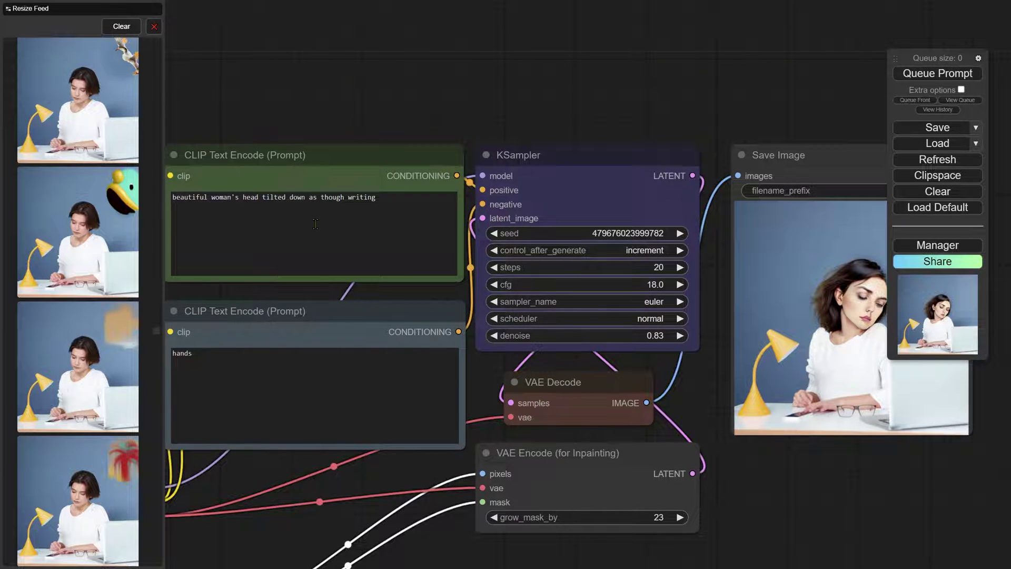
Replace the positive prompt with "blue wall" and generate a new image.
scroll(491, 231, "down", 1)
scroll(741, 258, "down", 2)
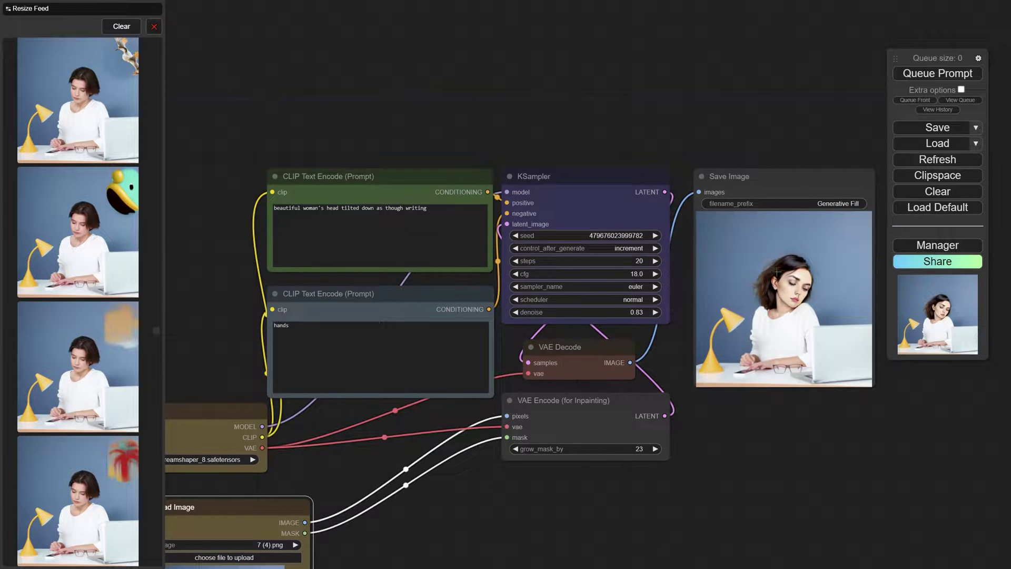
left_click_drag(460, 239, 284, 210)
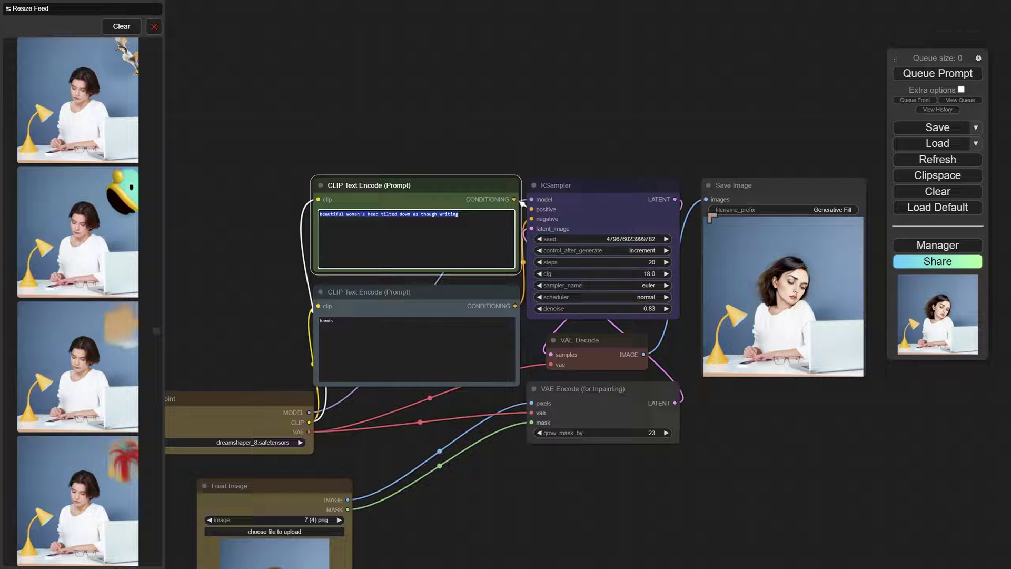
type("w")
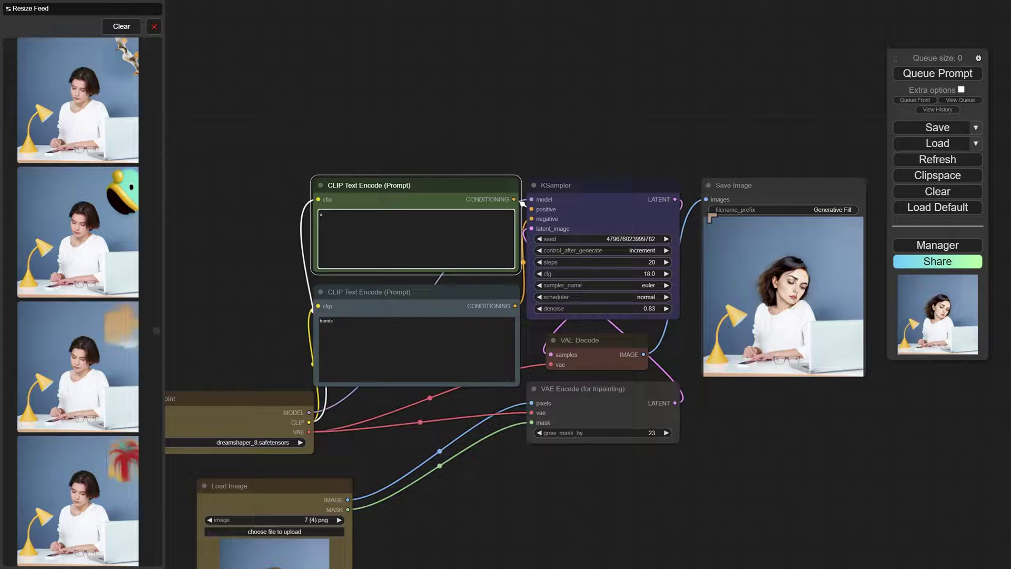
type("lue wall")
key("ctrl+Return")
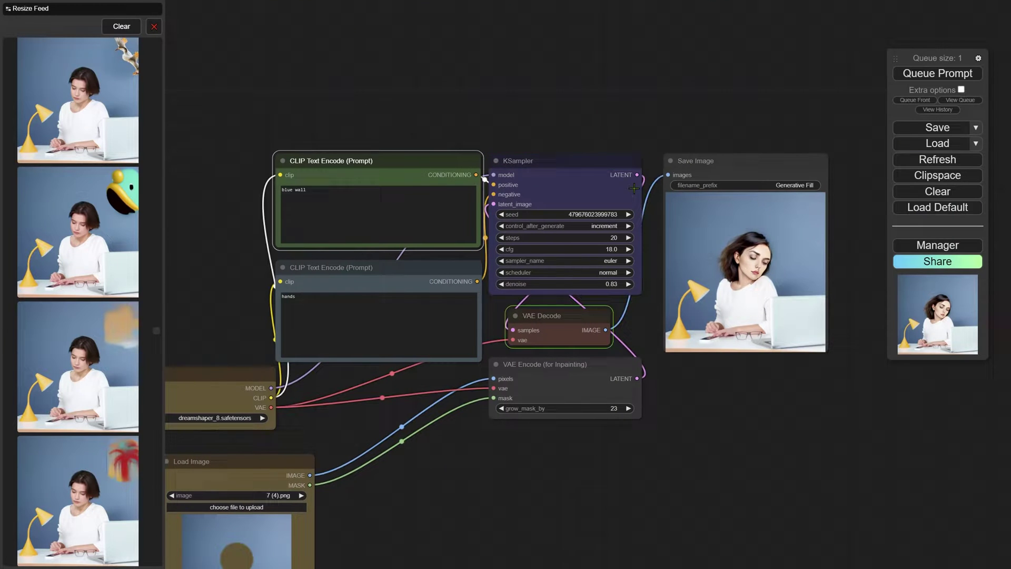
Set the KSampler's denoise to 1.00 and generate the image again.
scroll(540, 226, "up", 2)
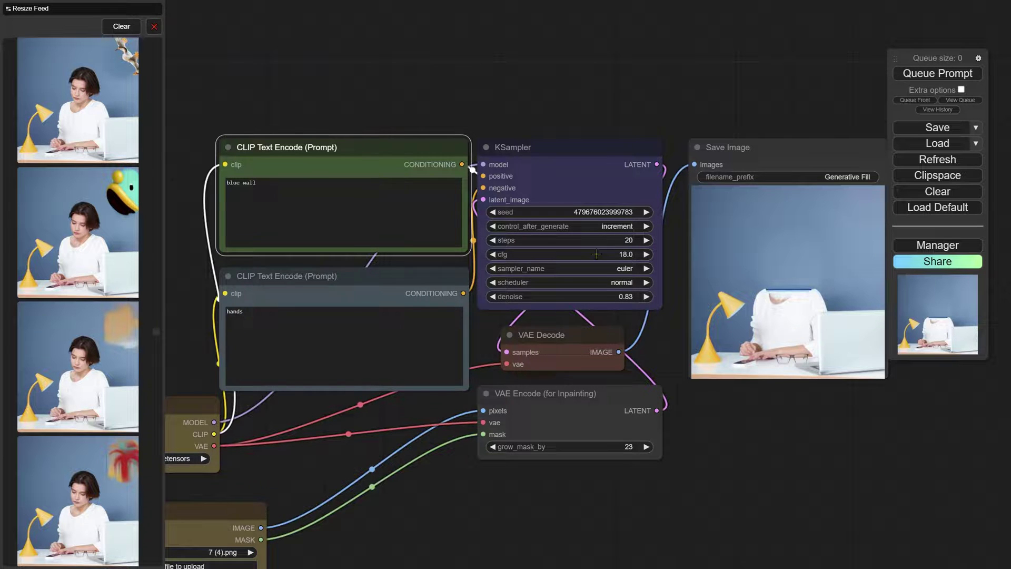
scroll(596, 255, "up", 3)
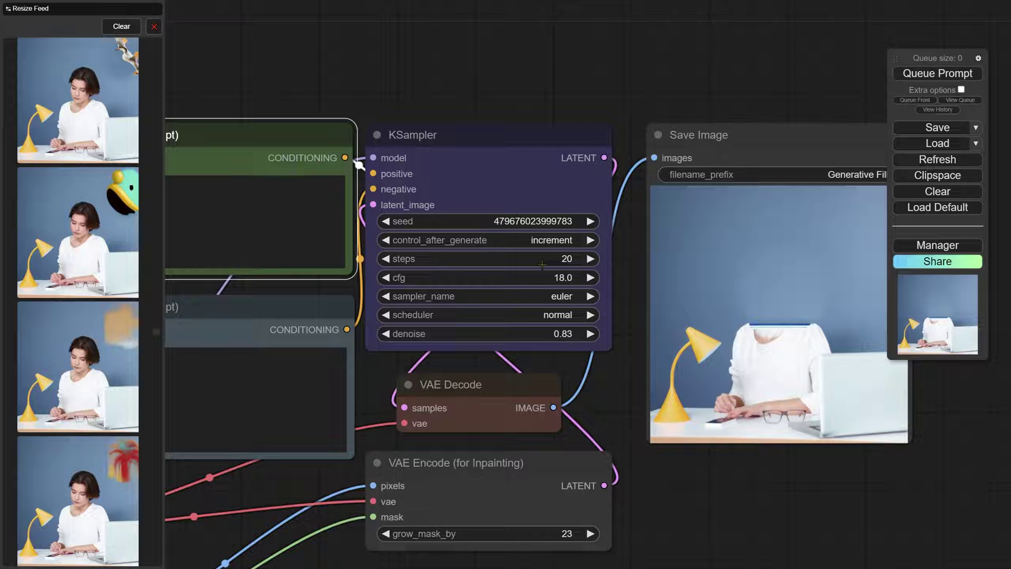
left_click_drag(550, 331, 651, 332)
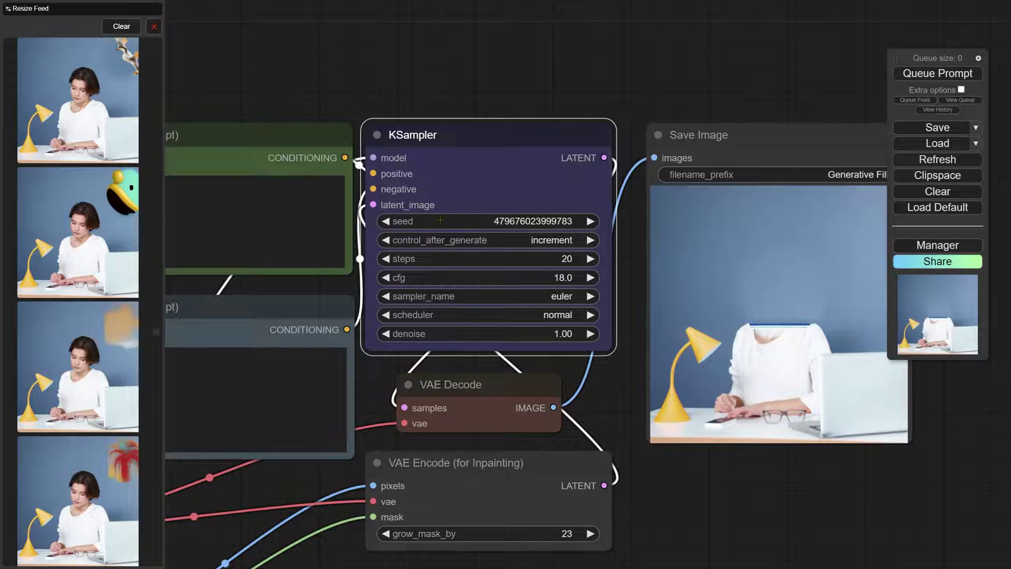
left_click(946, 74)
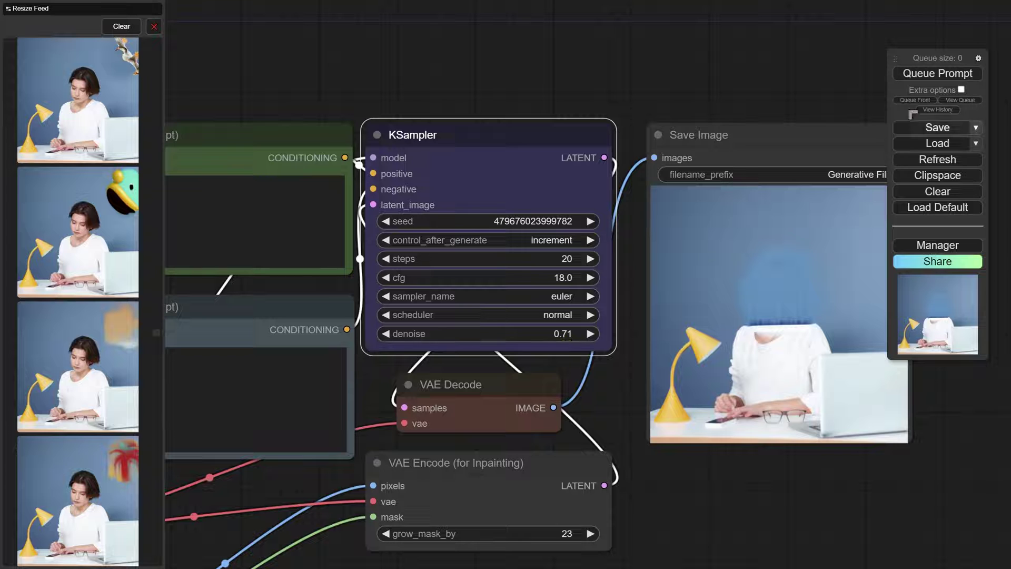
Generate the image again with the current settings and inspect the masked head area in the Save Image node.
left_click(937, 74)
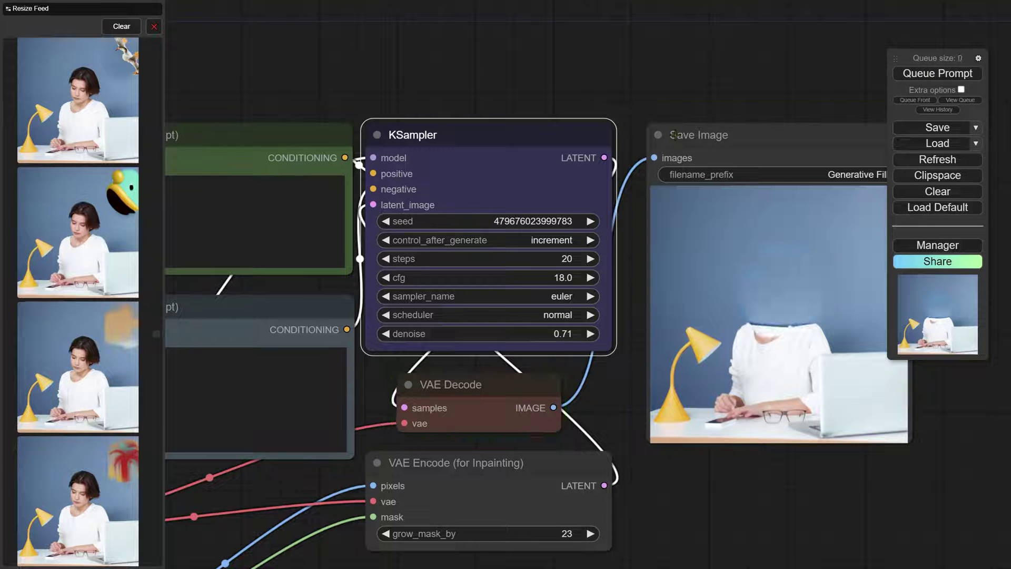
scroll(674, 134, "down", 1)
scroll(723, 284, "up", 1)
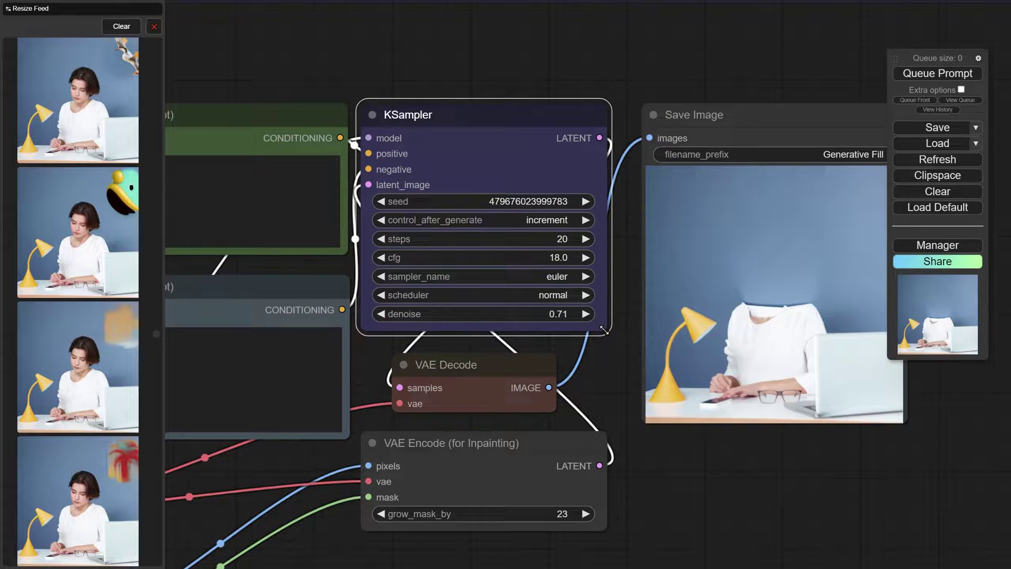
scroll(770, 244, "up", 3)
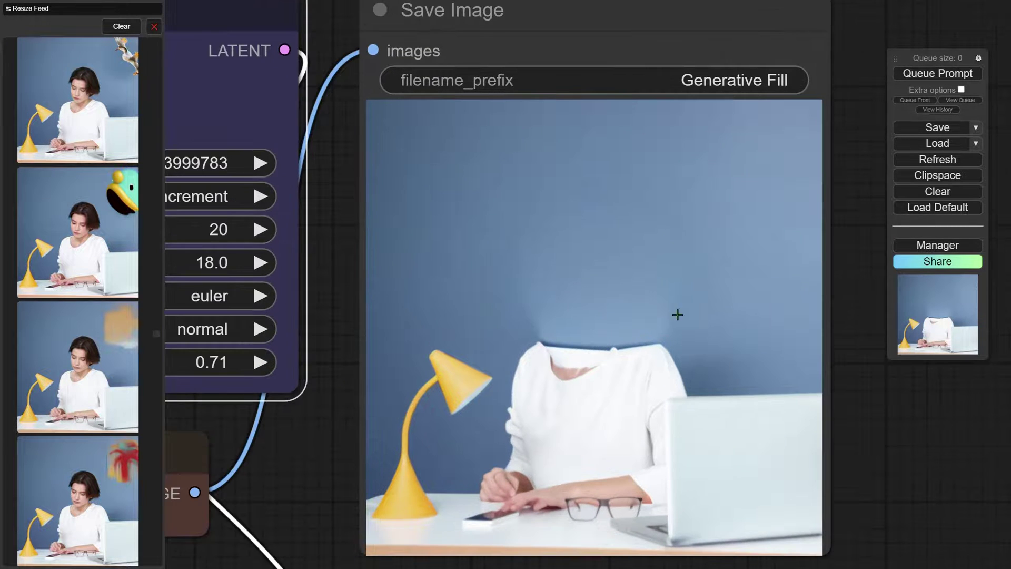
left_click_drag(585, 311, 632, 291)
scroll(632, 291, "up", 1)
scroll(567, 302, "down", 3)
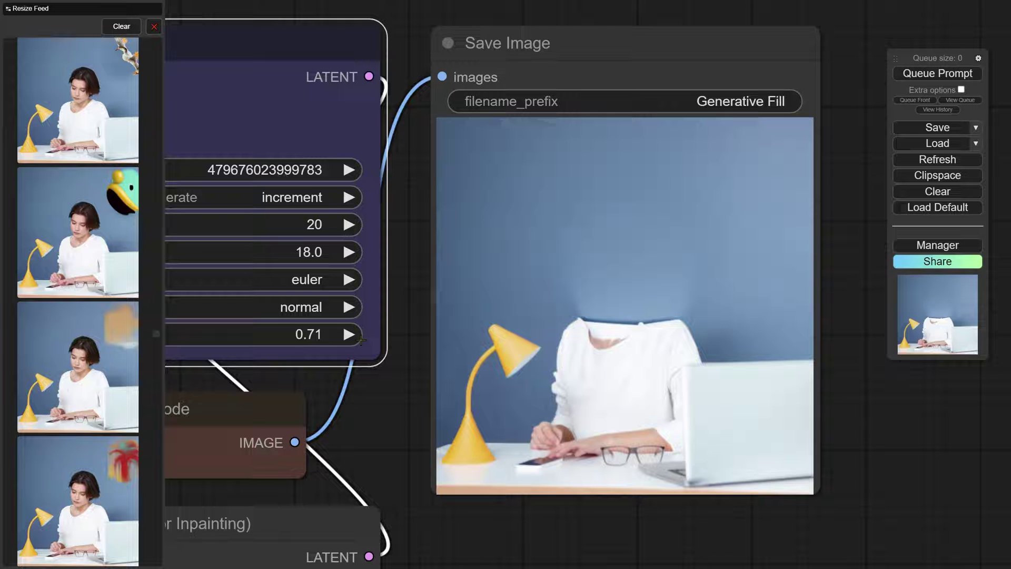
Set the KSampler's denoise to 0.86 and generate the image twice, checking the filled wall area.
left_click_drag(320, 338, 328, 340)
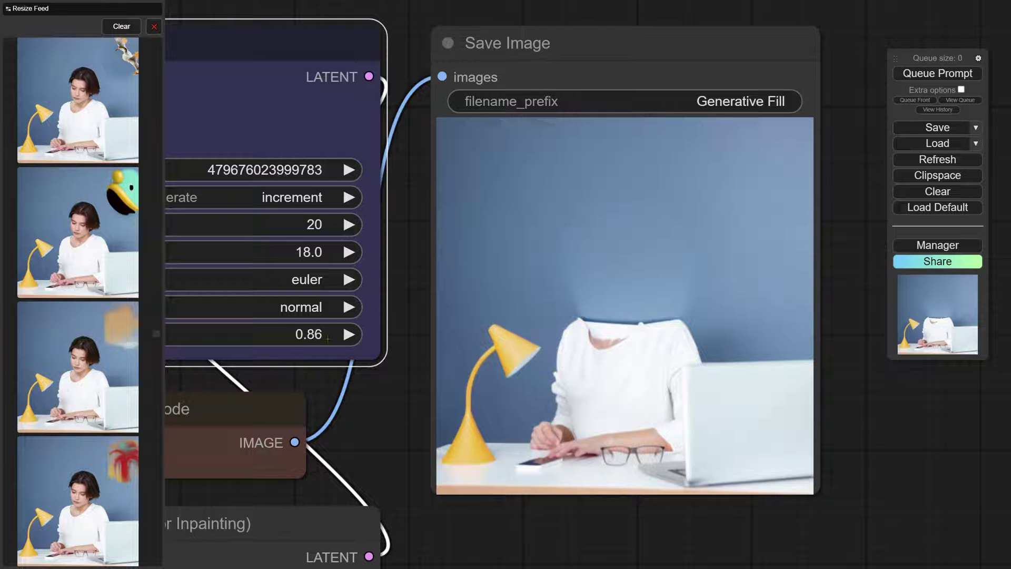
left_click(908, 75)
scroll(728, 124, "down", 3)
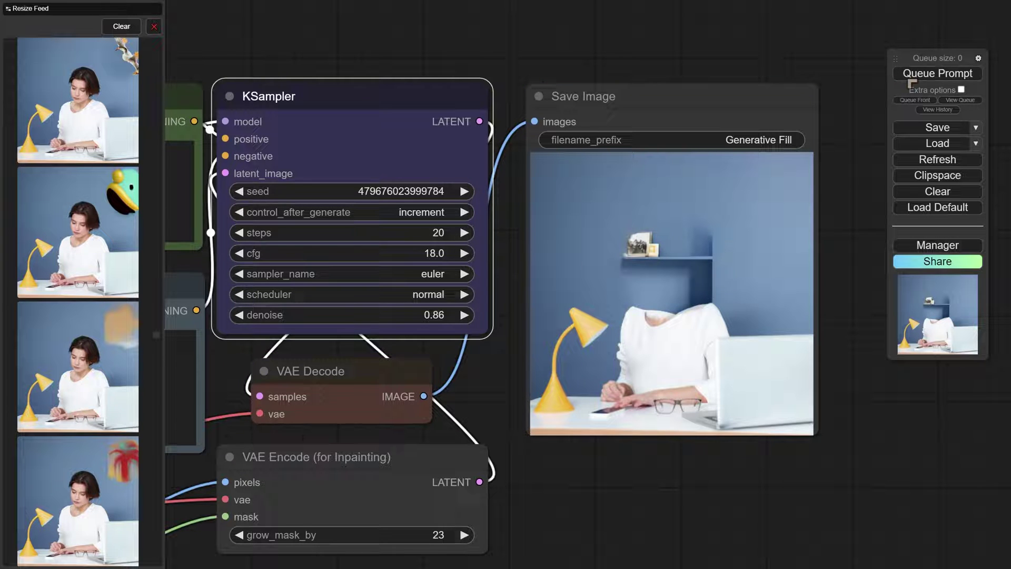
left_click(914, 76)
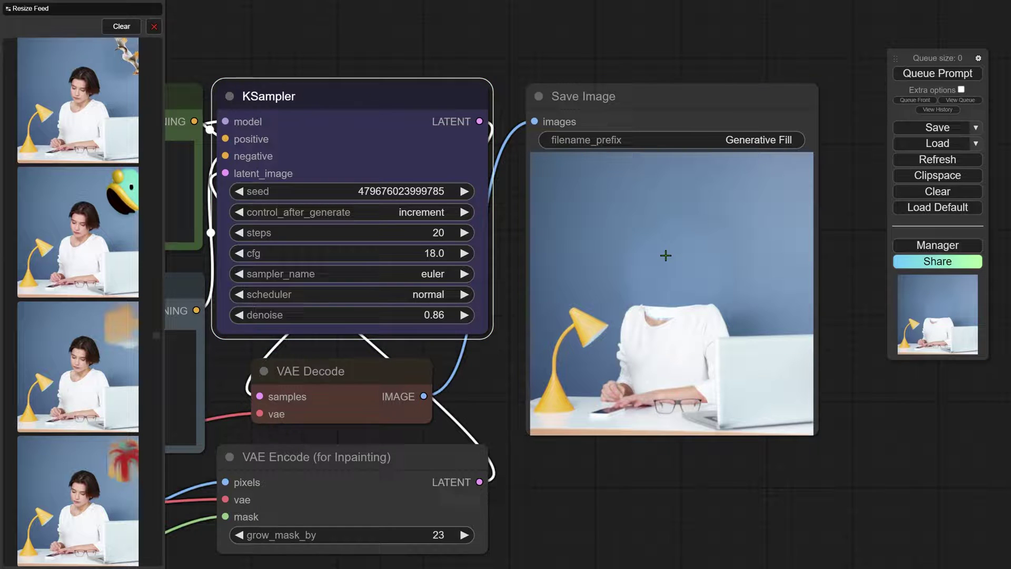
scroll(665, 255, "down", 5)
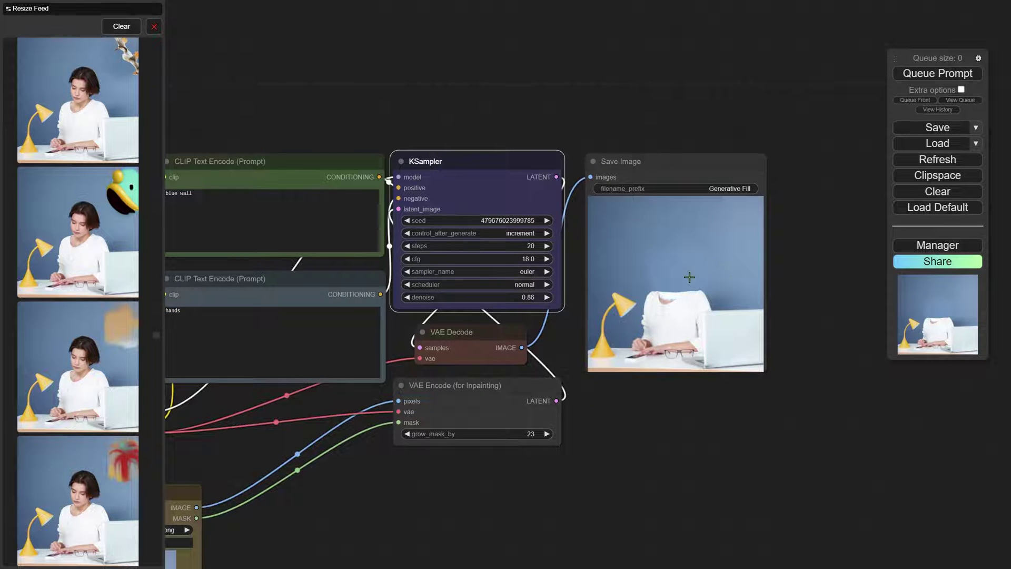
scroll(689, 277, "down", 3)
scroll(685, 263, "down", 2)
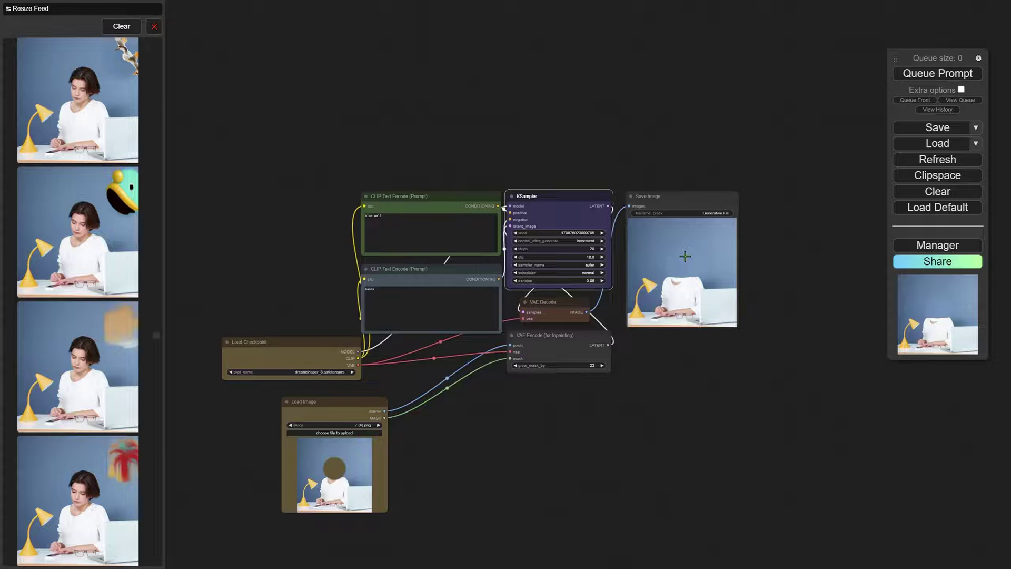
scroll(681, 255, "up", 6)
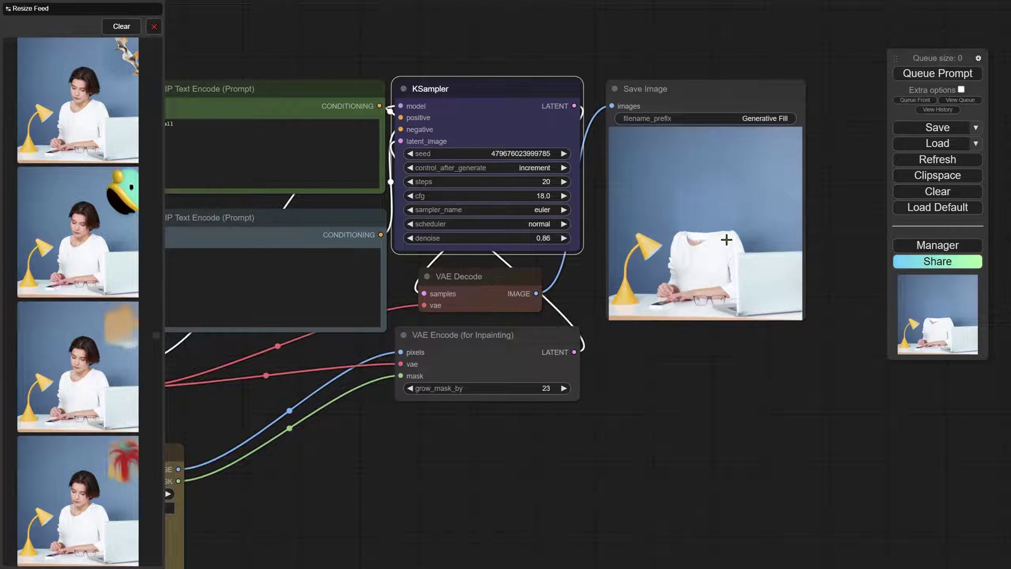
Replace the positive prompt with "bluish glowing orb" and generate a new image.
left_click(310, 156)
left_click_drag(279, 74, 339, 95)
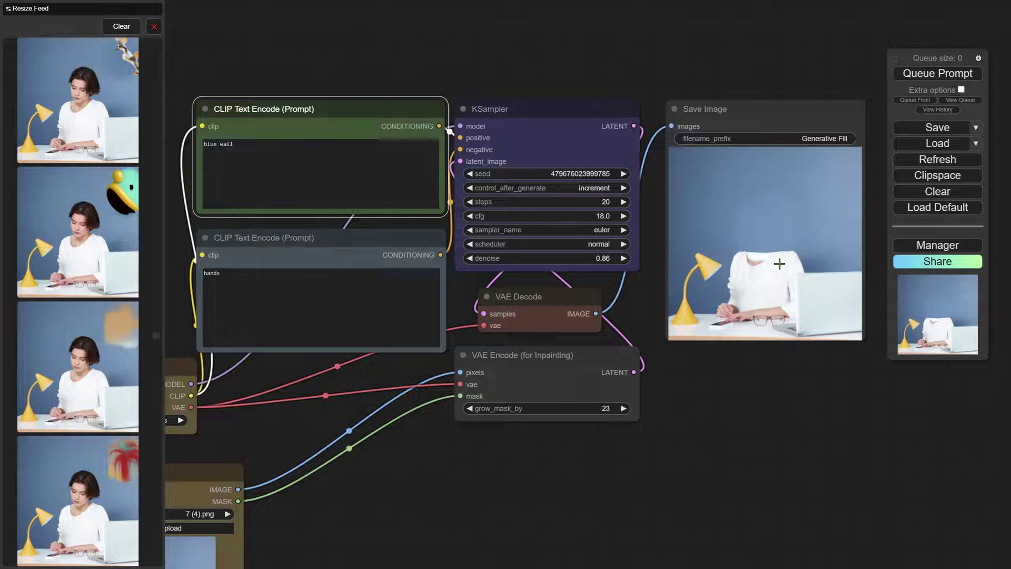
left_click(244, 153)
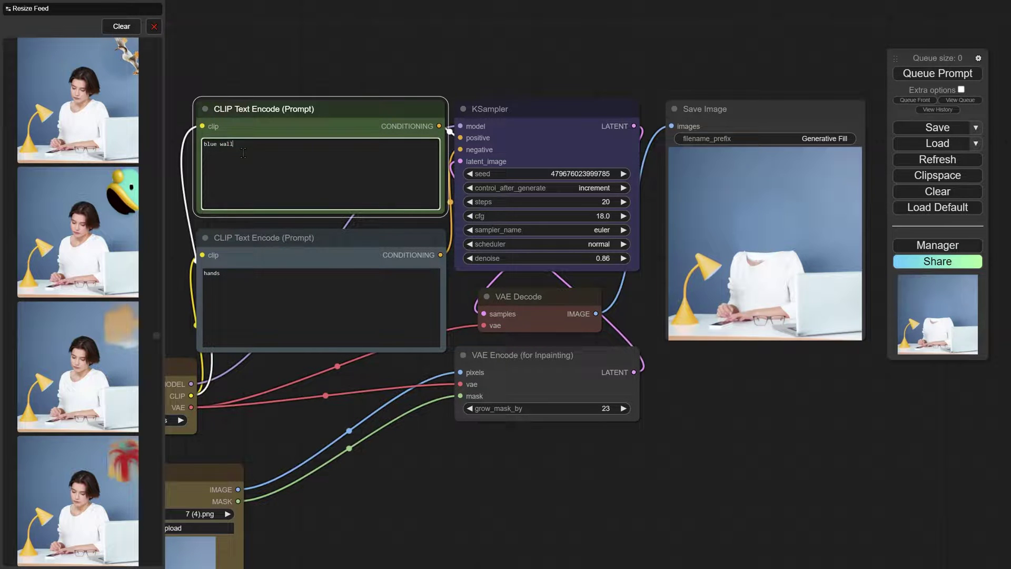
key("ctrl+a")
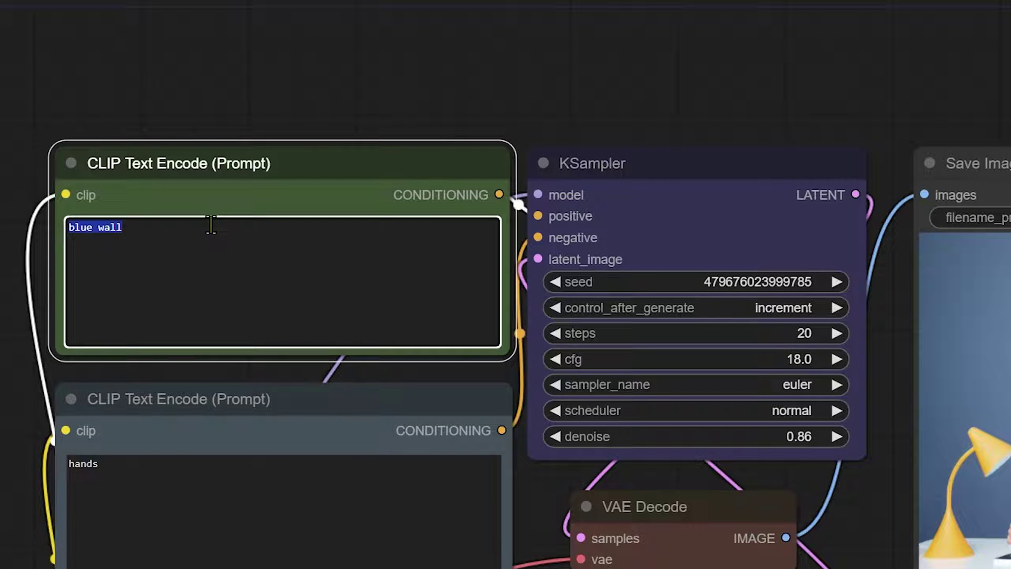
type("bl")
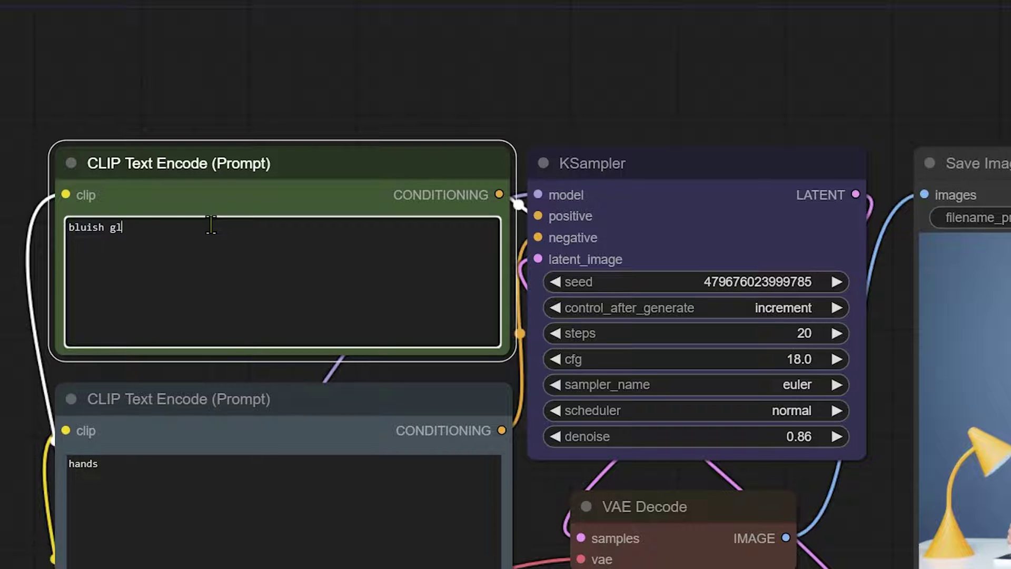
type("uish glowing orb")
key("ctrl+Return")
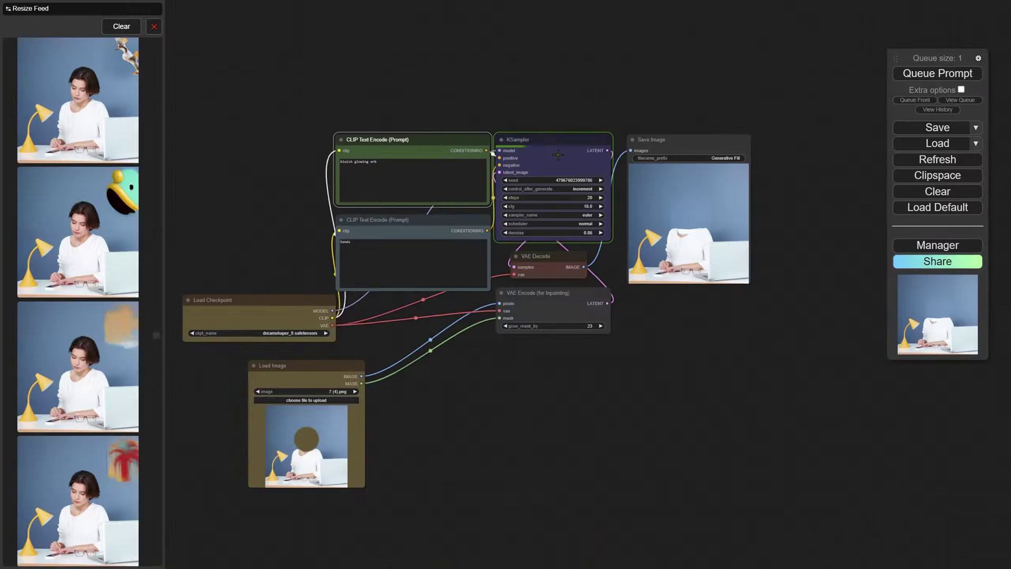
Examine the newly generated masked area in the Save Image node.
left_click_drag(856, 296, 655, 204)
scroll(656, 203, "up", 2)
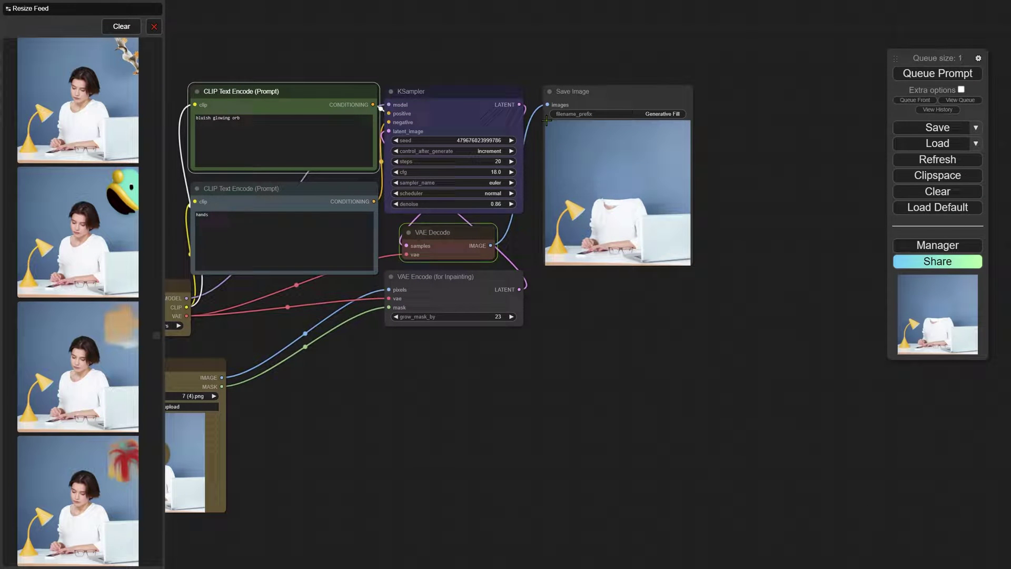
scroll(583, 158, "up", 5)
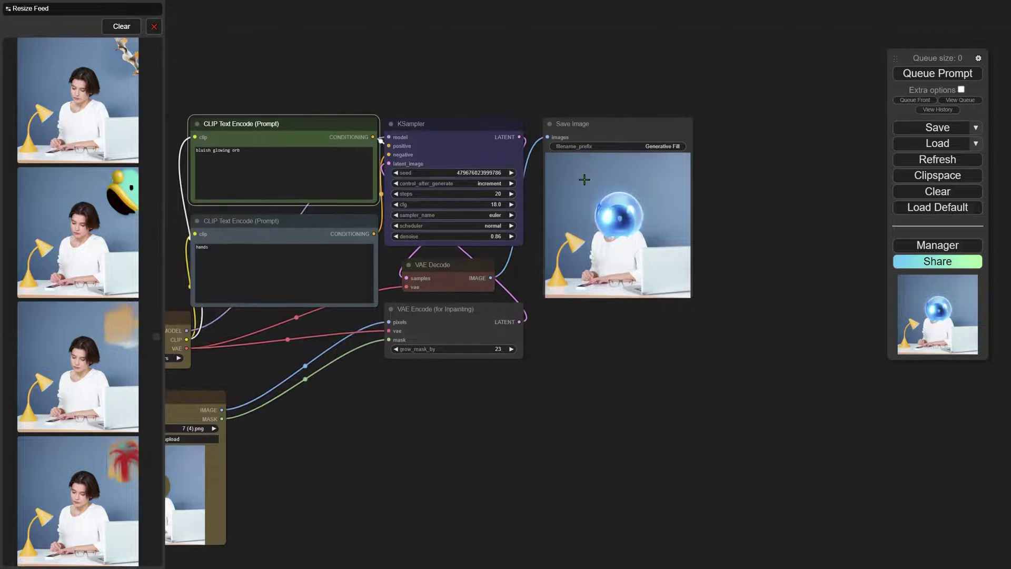
scroll(616, 186, "up", 3)
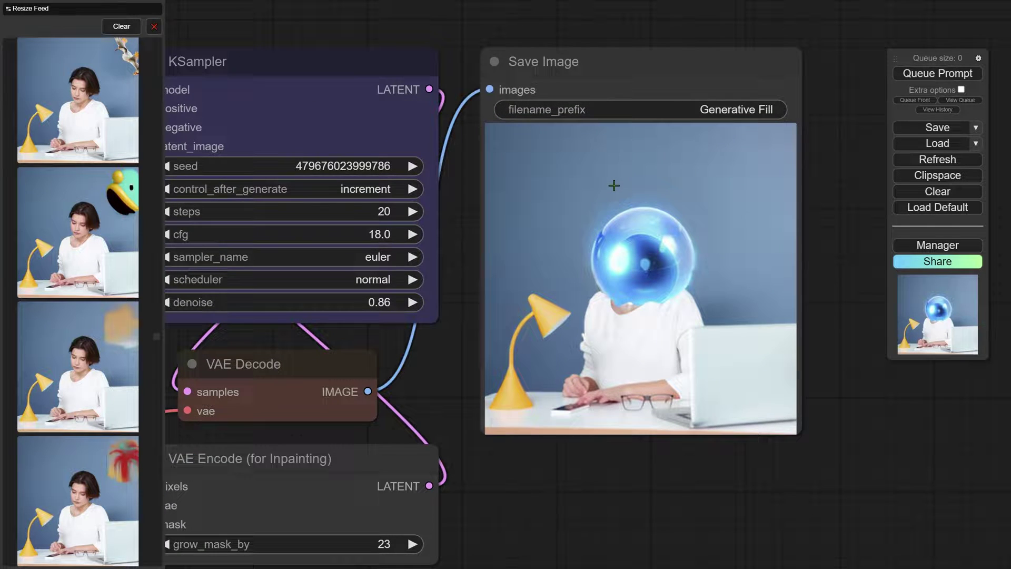
scroll(614, 185, "down", 4)
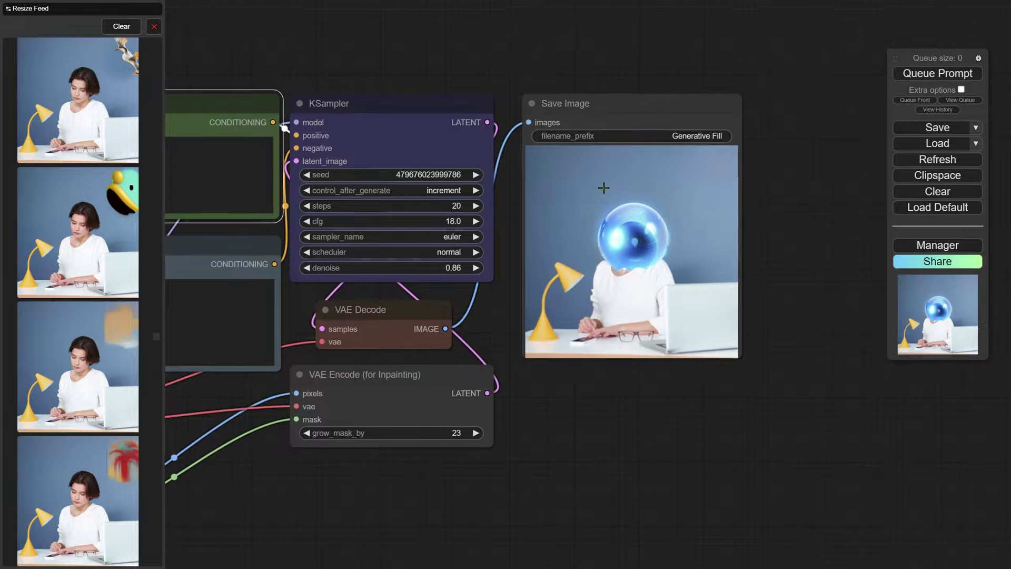
left_click_drag(600, 176, 649, 210)
scroll(649, 209, "down", 3)
scroll(637, 200, "down", 2)
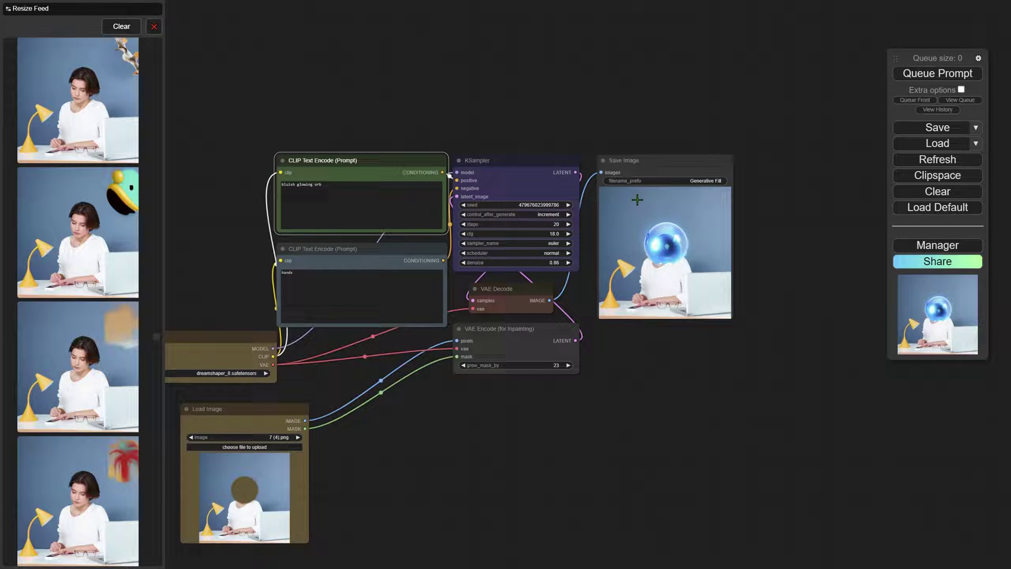
Compare the masked circle in the Load Image node with the generated output and review the workflow's node connections.
scroll(638, 200, "down", 1)
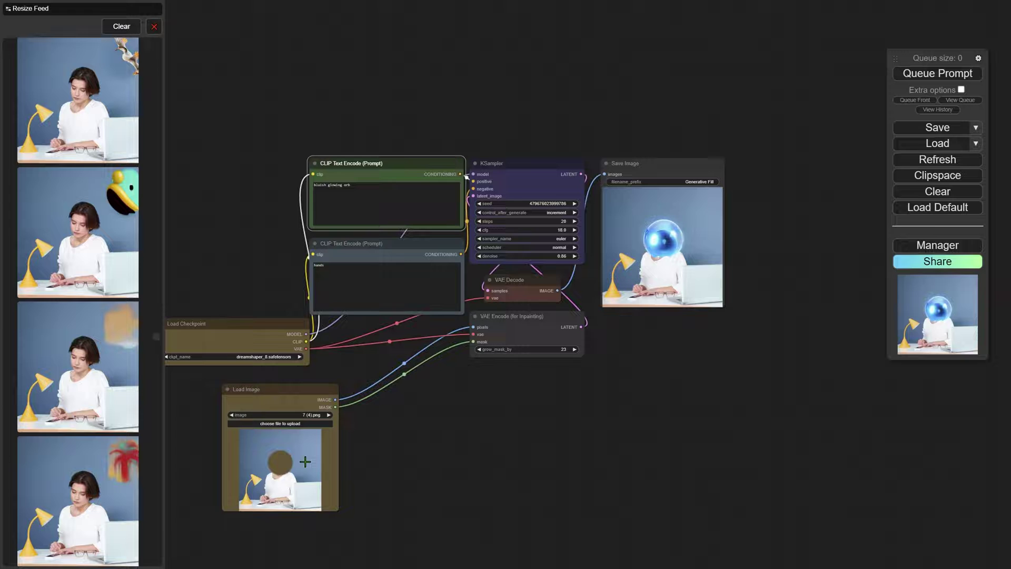
scroll(698, 215, "up", 2)
left_click_drag(376, 475, 483, 395)
left_click_drag(687, 305, 620, 380)
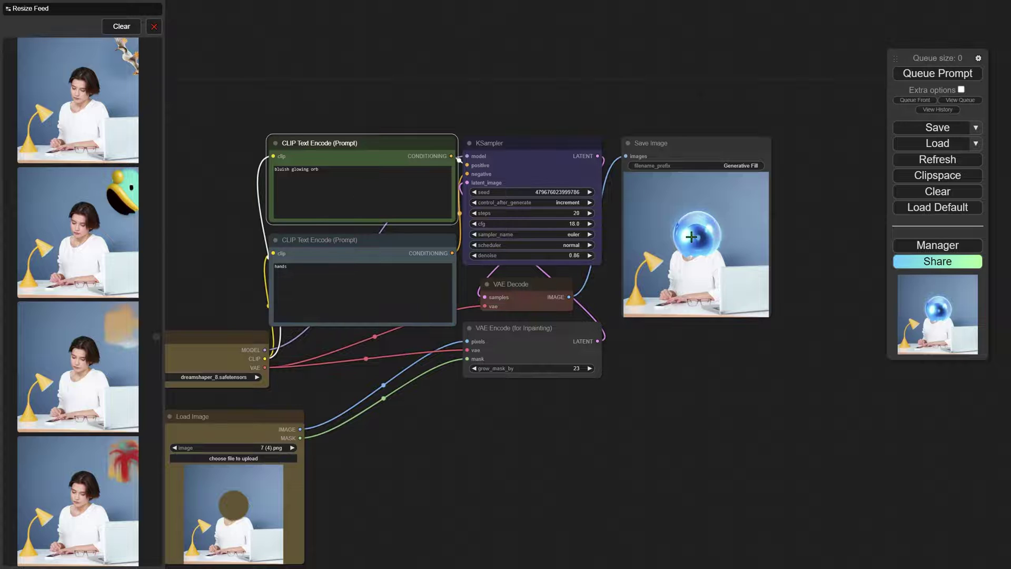
scroll(701, 226, "up", 3)
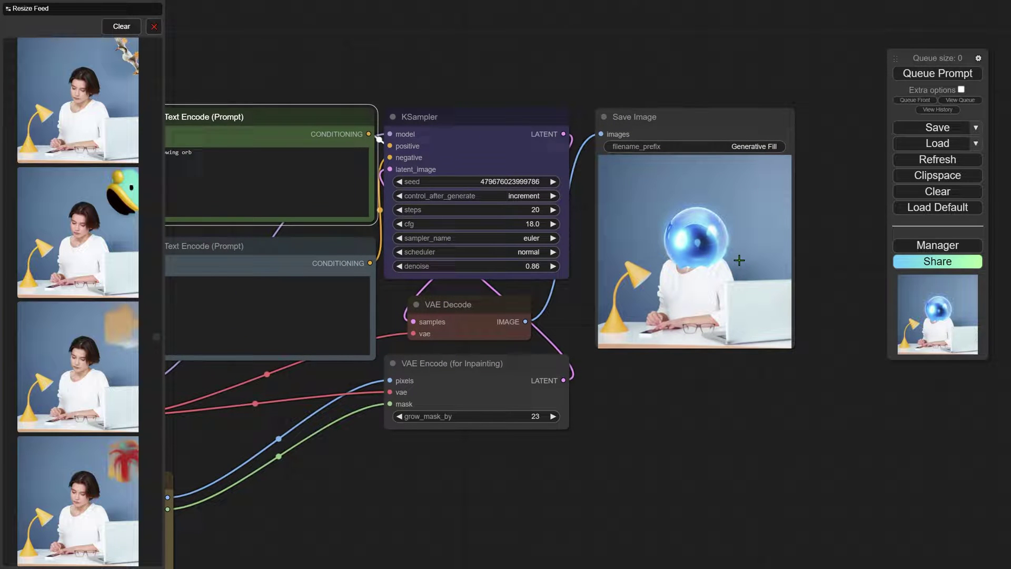
scroll(684, 257, "down", 2)
scroll(547, 271, "up", 3)
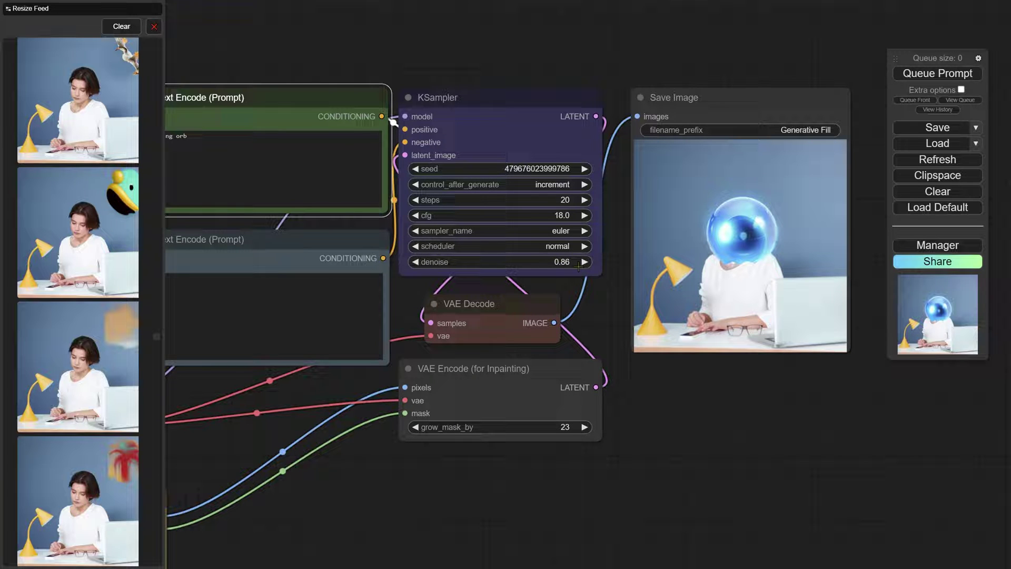
scroll(467, 262, "down", 5)
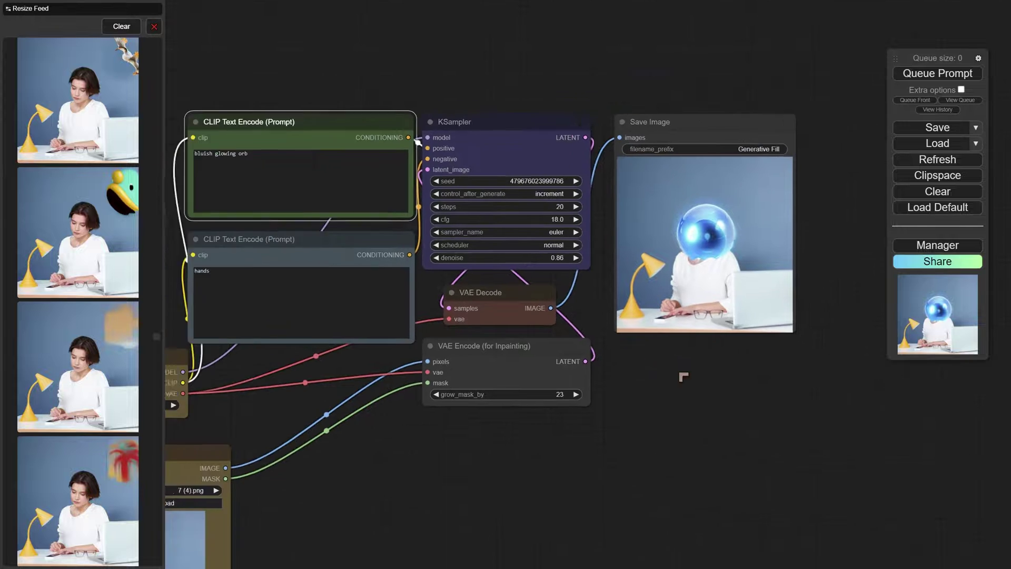
left_click_drag(669, 398, 679, 323)
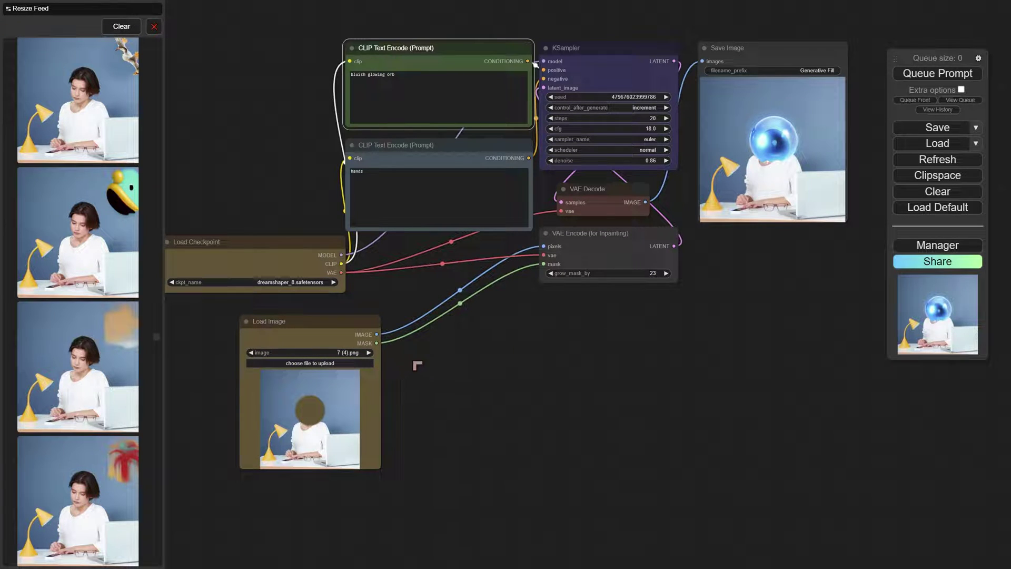
scroll(632, 343, "up", 3)
scroll(646, 345, "down", 2)
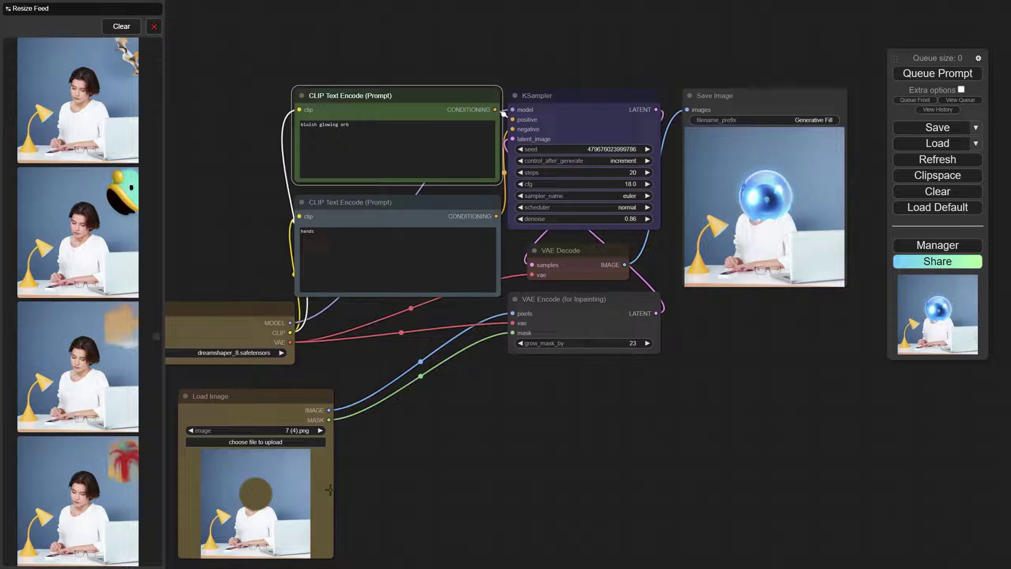
Delete the VAE Encode (for Inpainting) and VAE Decode nodes from the workflow.
scroll(646, 344, "up", 5)
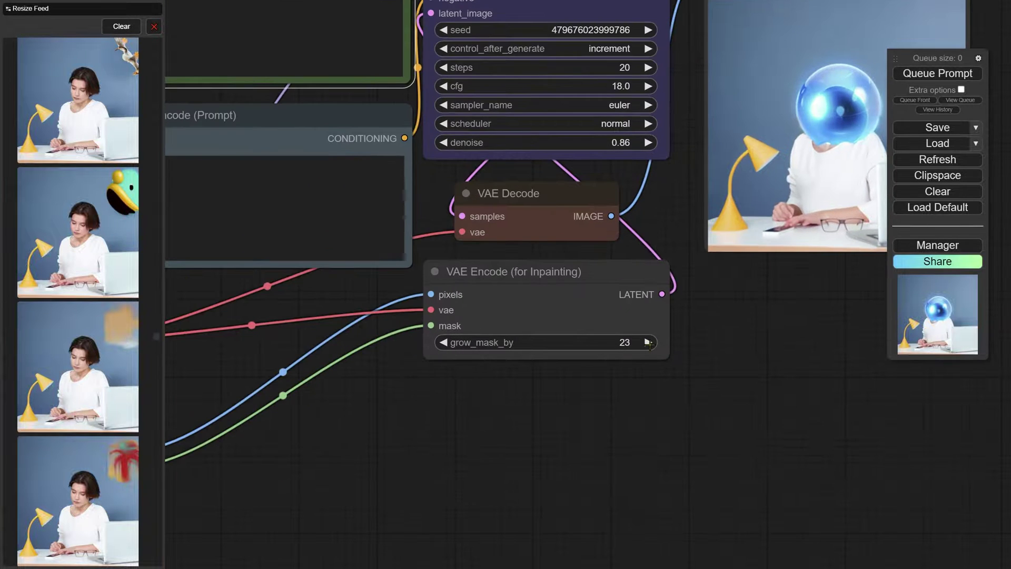
scroll(637, 362, "down", 4)
left_click_drag(614, 405, 654, 411)
left_click(592, 318)
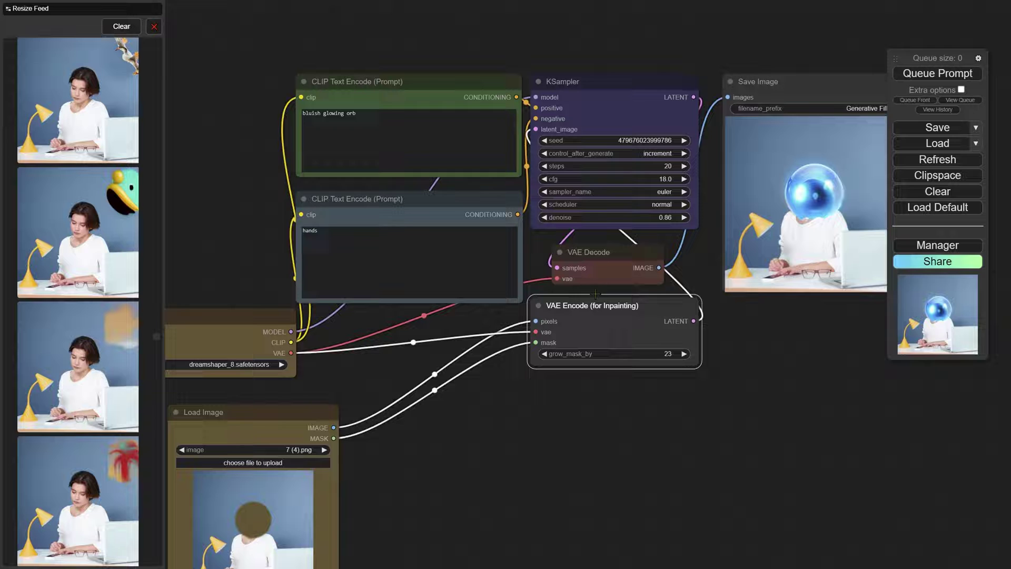
key("Delete")
left_click(600, 266)
key("Delete")
left_click_drag(605, 272, 608, 279)
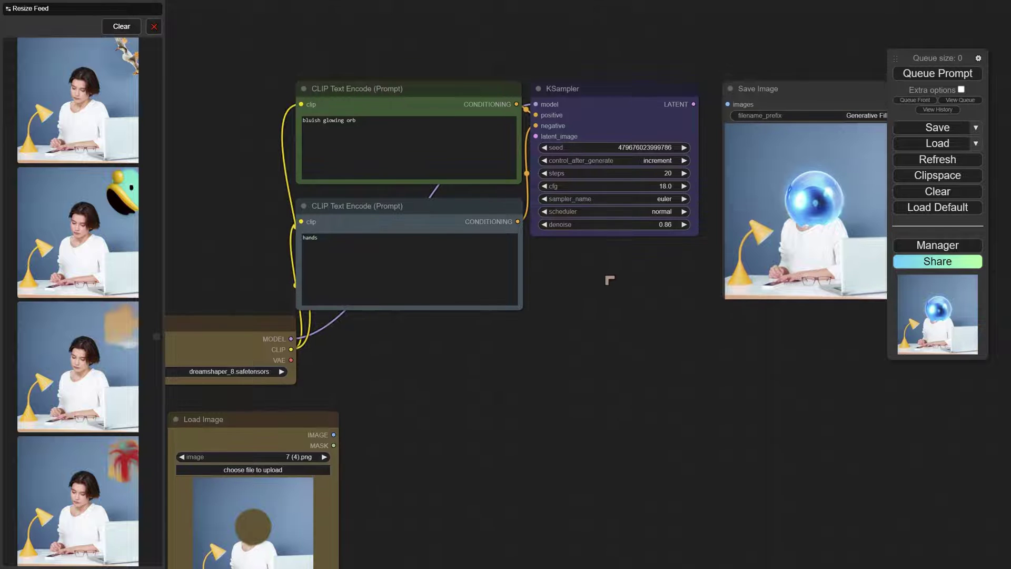
left_click_drag(536, 136, 494, 330)
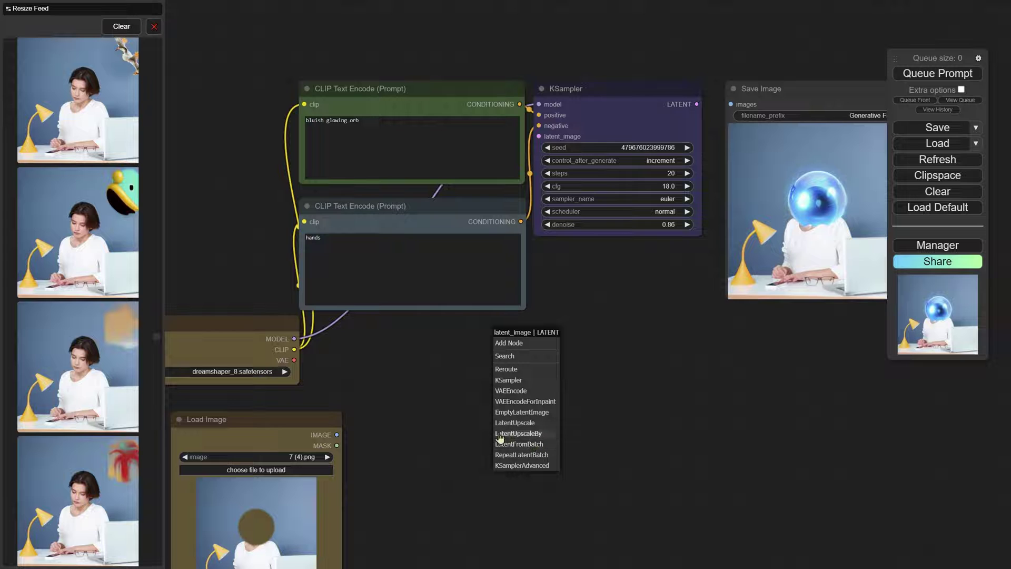
left_click(527, 411)
left_click_drag(598, 328, 533, 362)
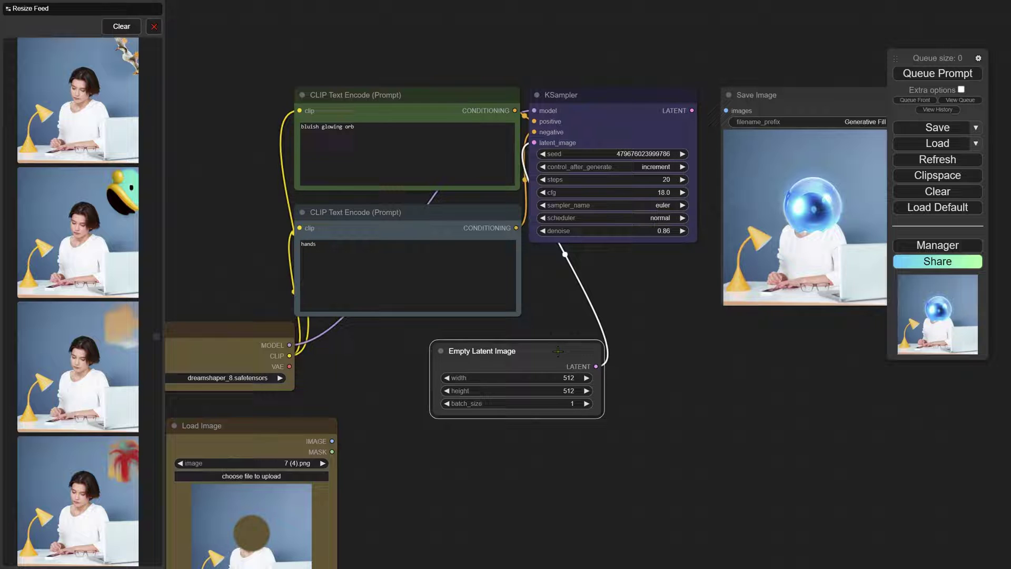
key("Delete")
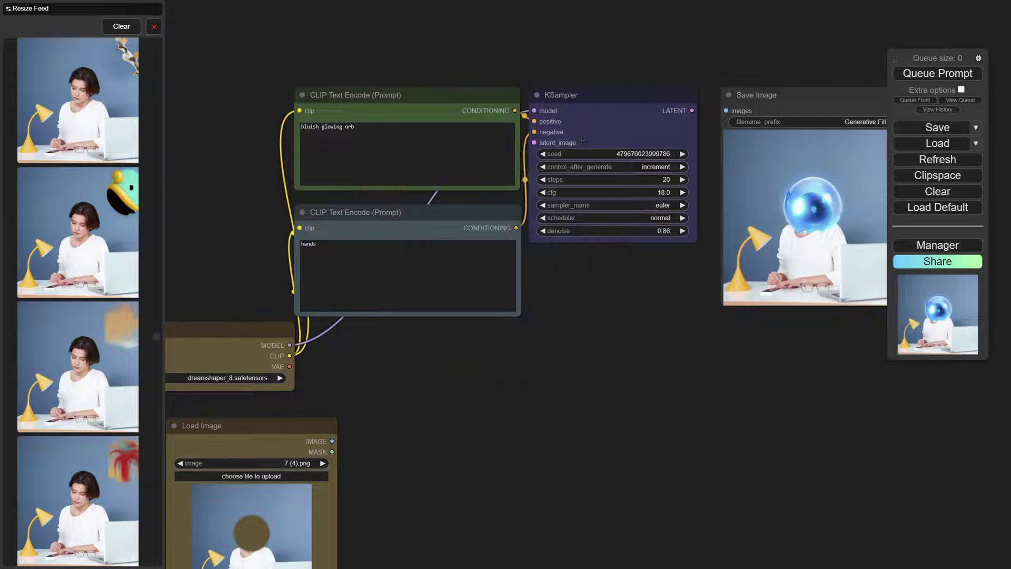
Add a VAE Encode (for Inpainting) node below the prompt nodes, connected to the KSampler's latent_image input.
left_click_drag(534, 143, 519, 345)
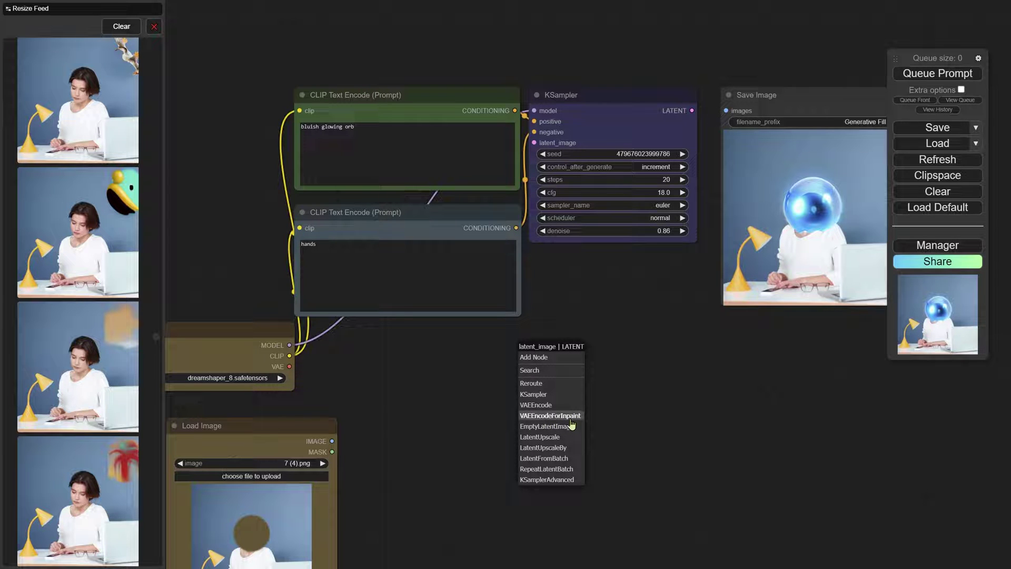
left_click(570, 420)
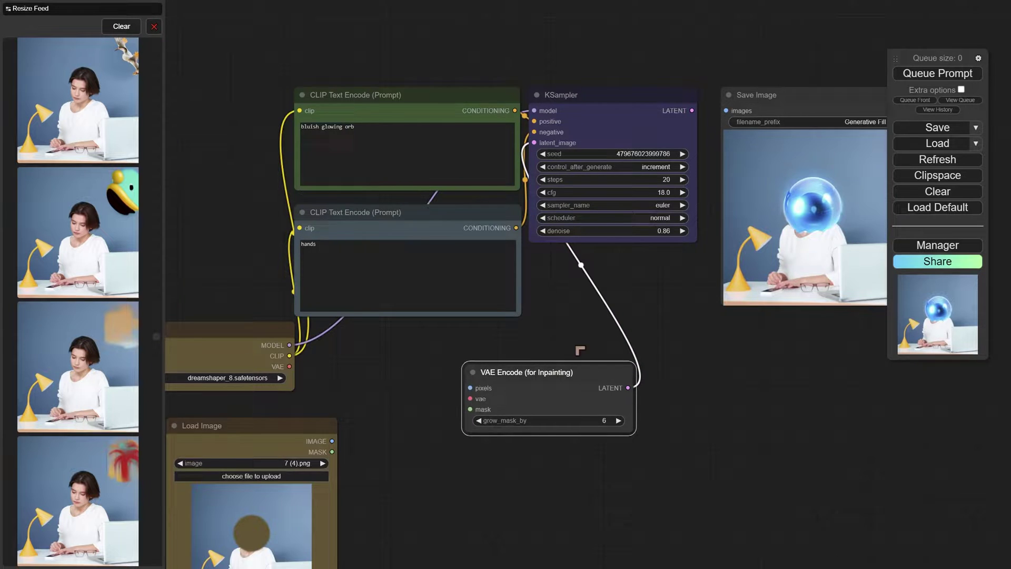
scroll(524, 345, "up", 10)
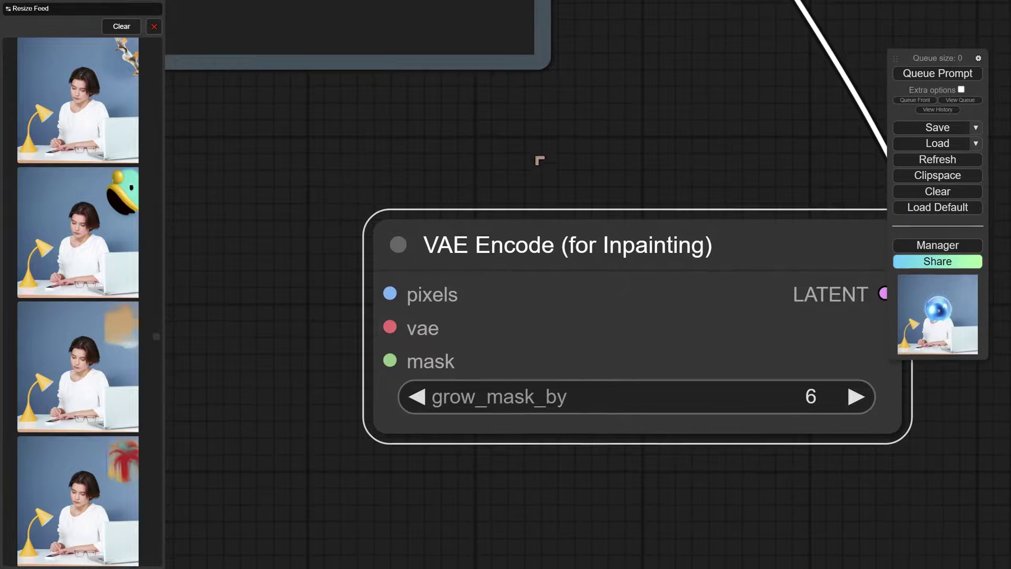
scroll(457, 215, "up", 1)
left_click_drag(527, 250, 455, 246)
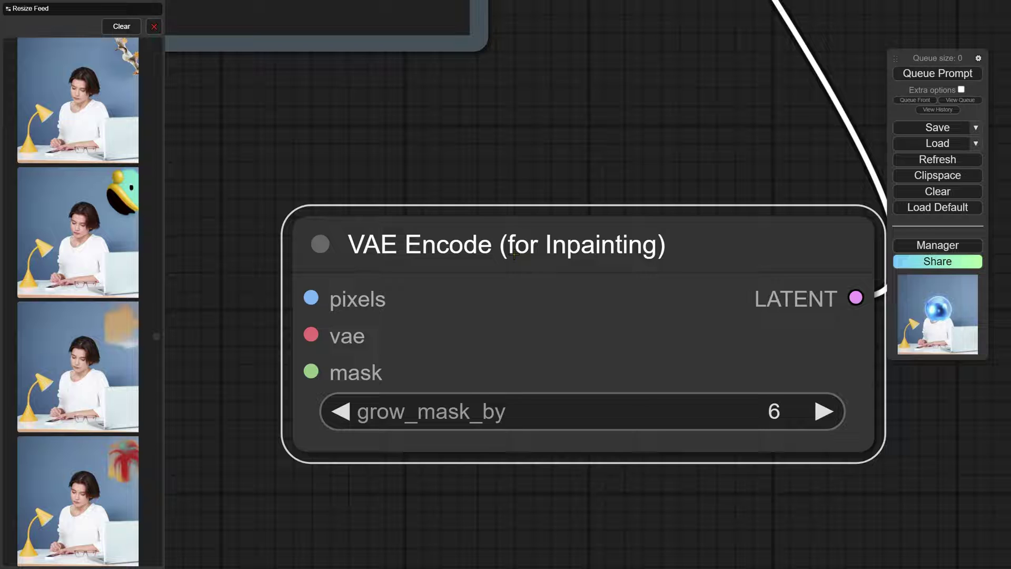
Delete the Load Image node that holds the masked picture of the woman.
scroll(530, 252, "down", 2)
left_click_drag(576, 180, 624, 283)
scroll(476, 373, "down", 6)
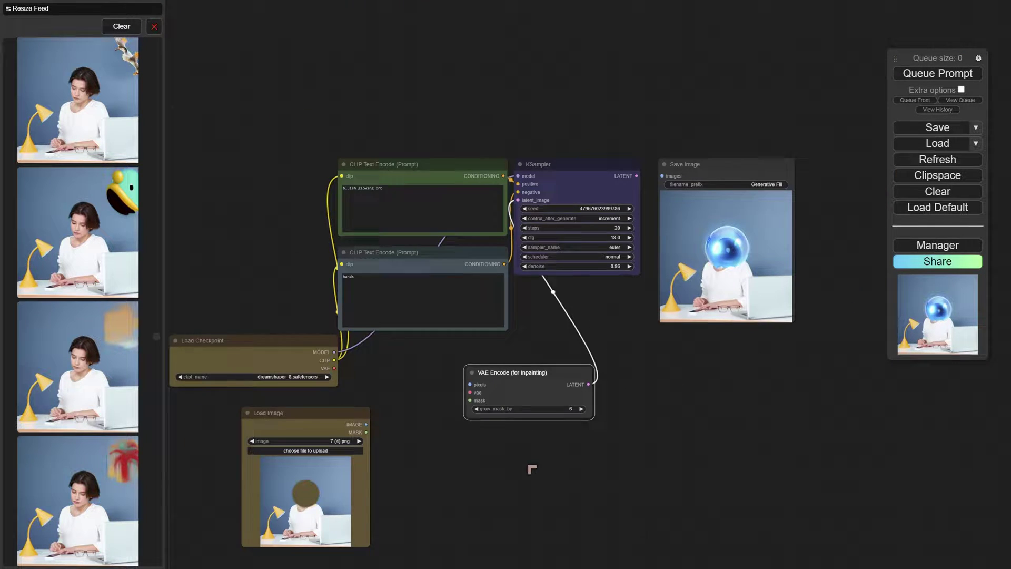
left_click(378, 357)
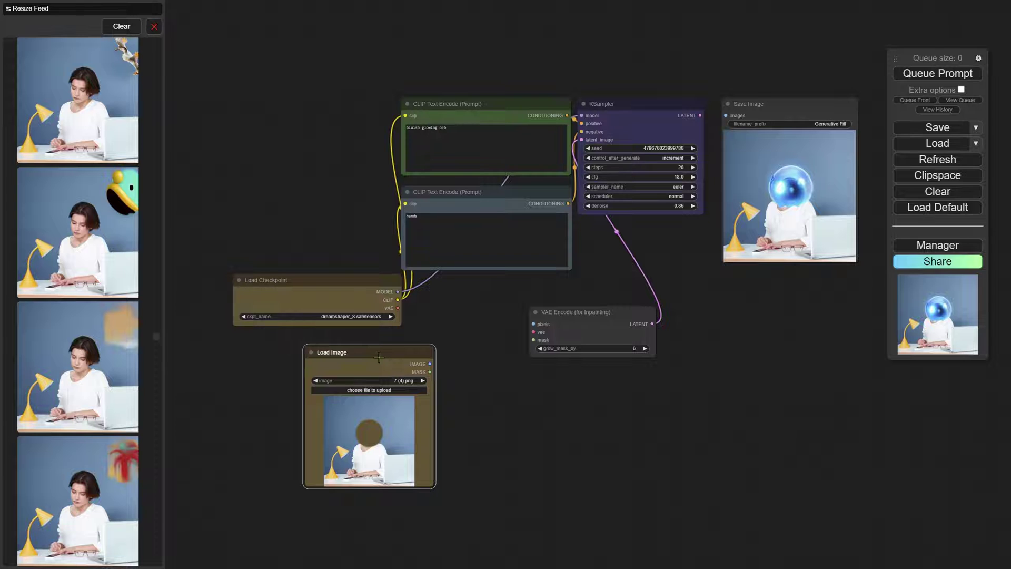
key("Delete")
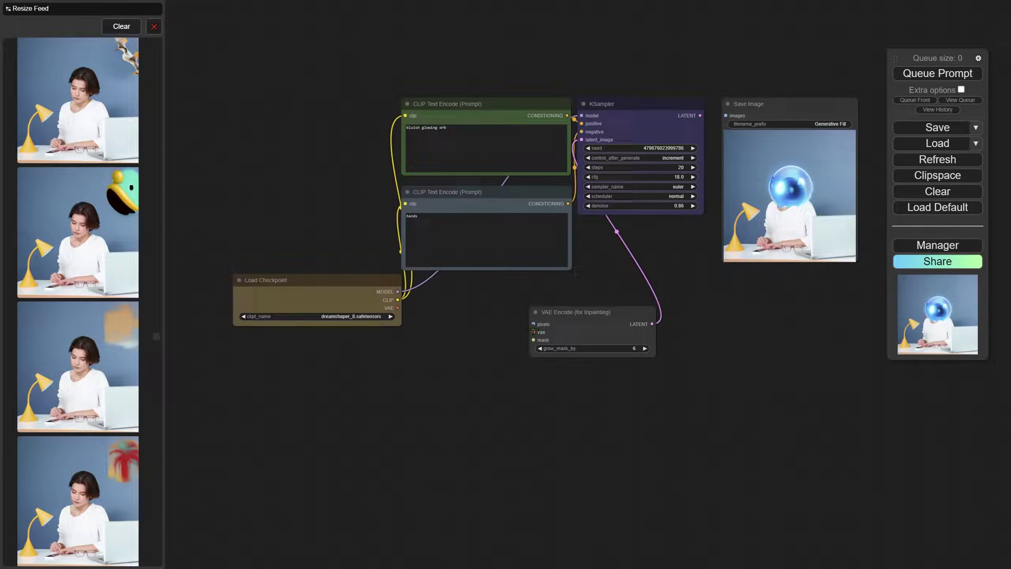
Move the KSampler slightly down and add a VAE Decode node below it, fed by its LATENT output.
scroll(532, 320, "up", 1)
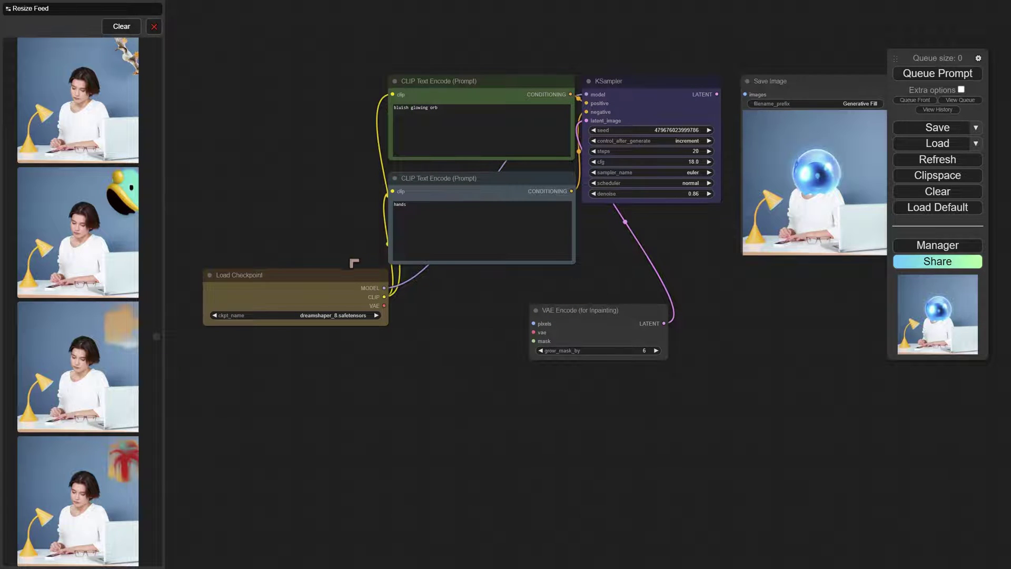
scroll(648, 237, "down", 2)
left_click_drag(686, 247, 671, 275)
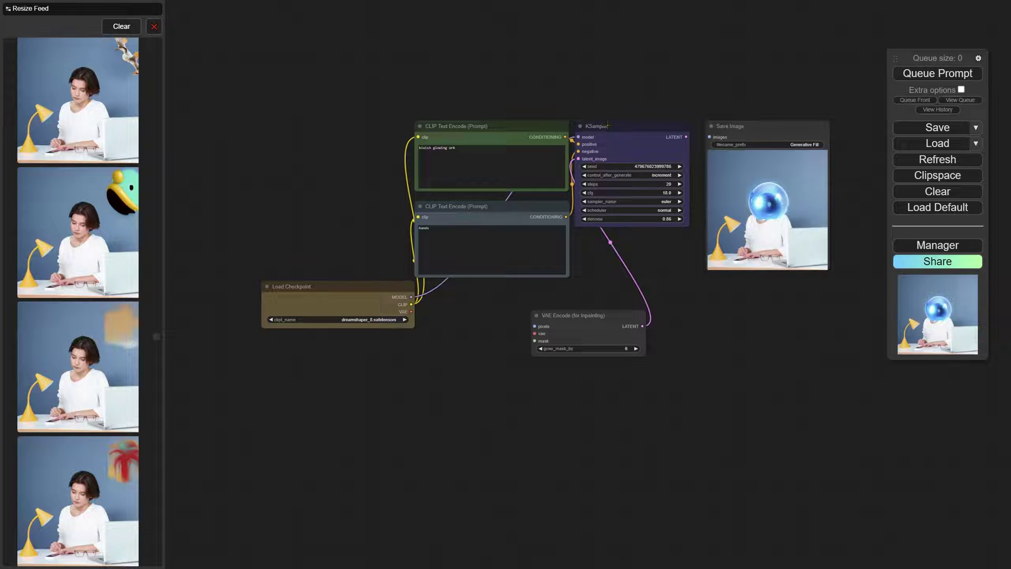
mouse_move(608, 126)
left_mouse_down()
mouse_move(615, 119)
mouse_move(608, 132)
left_mouse_up()
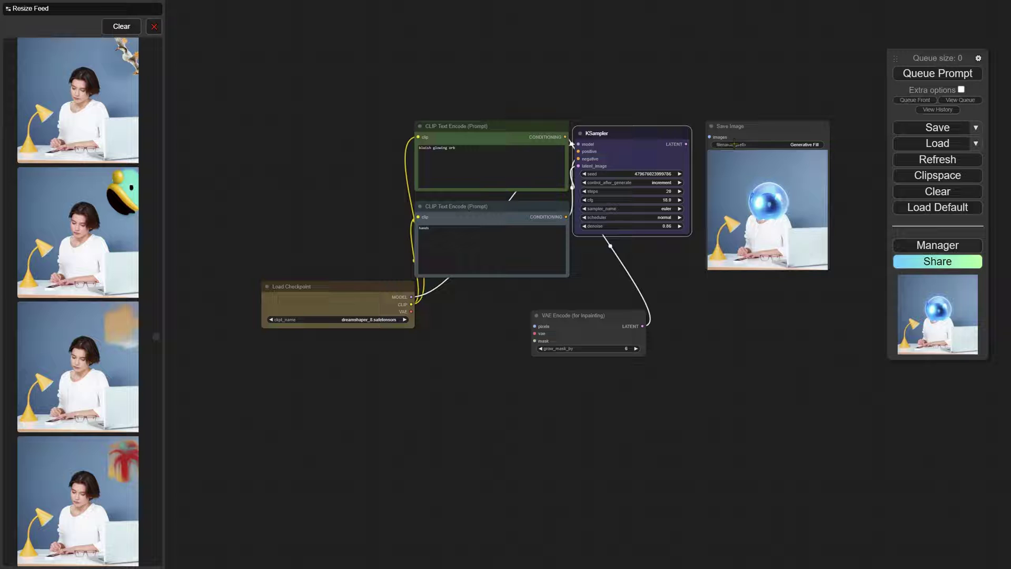
left_click_drag(686, 144, 601, 251)
left_click(615, 310)
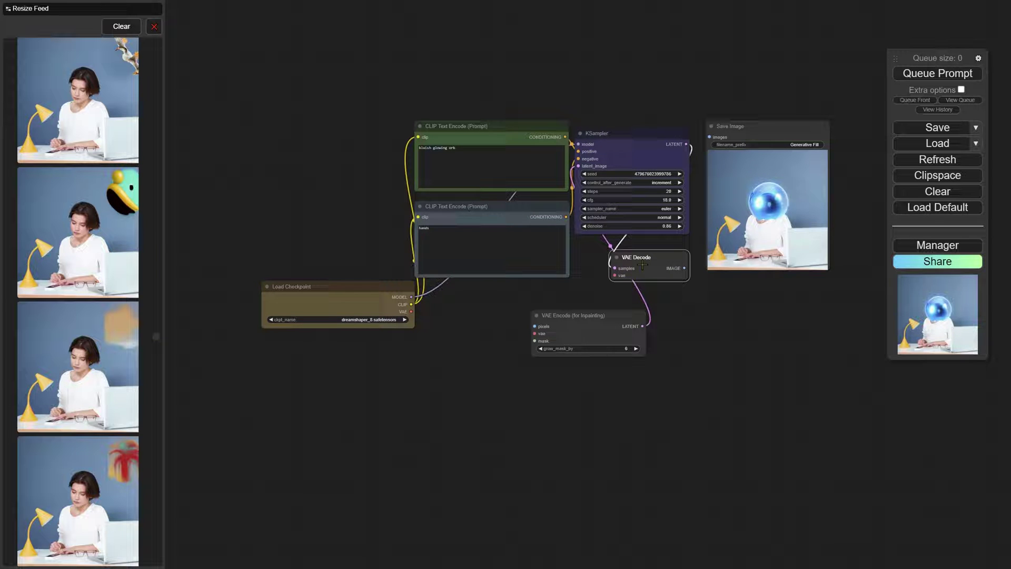
Connect the VAE Decode node's vae input to Load Checkpoint and its IMAGE output to the Save Image node.
left_click_drag(614, 275, 412, 311)
scroll(405, 312, "up", 2)
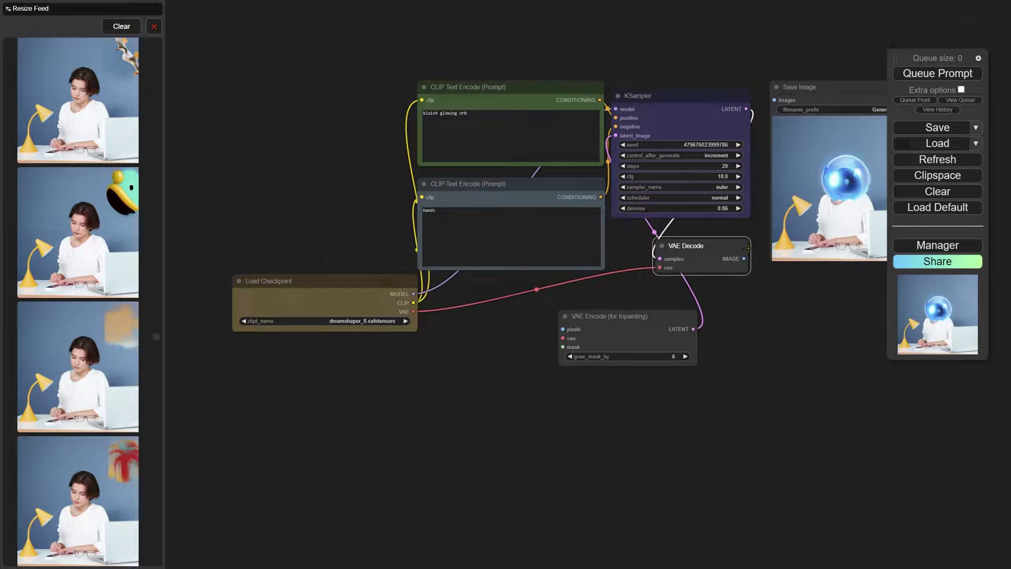
scroll(749, 248, "up", 1)
left_click_drag(743, 259, 781, 85)
scroll(812, 84, "down", 1)
left_click_drag(733, 282, 649, 305)
scroll(369, 373, "down", 2)
left_click_drag(368, 372, 482, 323)
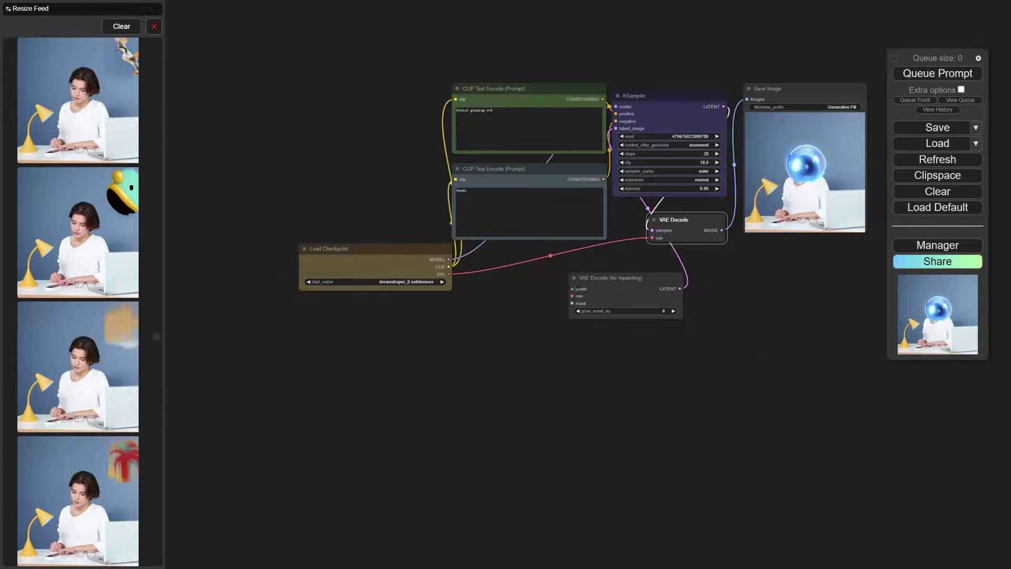
Add a Load Image node connected to the pixels input of VAE Encode (for Inpainting) and place it below Load Checkpoint.
scroll(574, 288, "up", 15)
left_click_drag(578, 290, 379, 303)
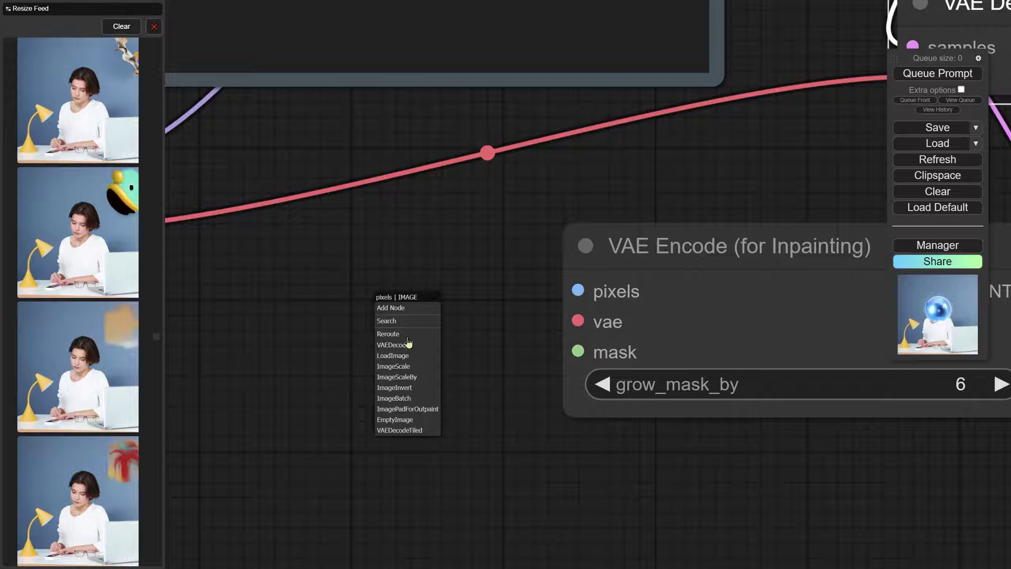
left_click(394, 355)
scroll(289, 386, "down", 3)
scroll(384, 339, "up", 2)
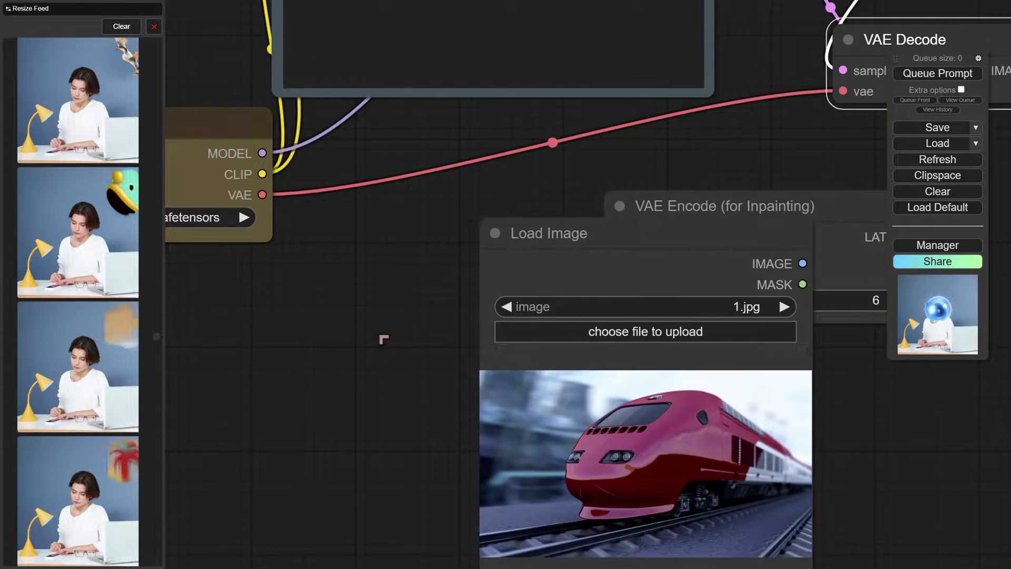
scroll(383, 339, "down", 8)
left_click_drag(468, 289, 253, 322)
left_click_drag(395, 384, 548, 336)
Load the masked landscape image 17 (6).png into the Load Image node and inspect its square masked area.
scroll(437, 354, "up", 5)
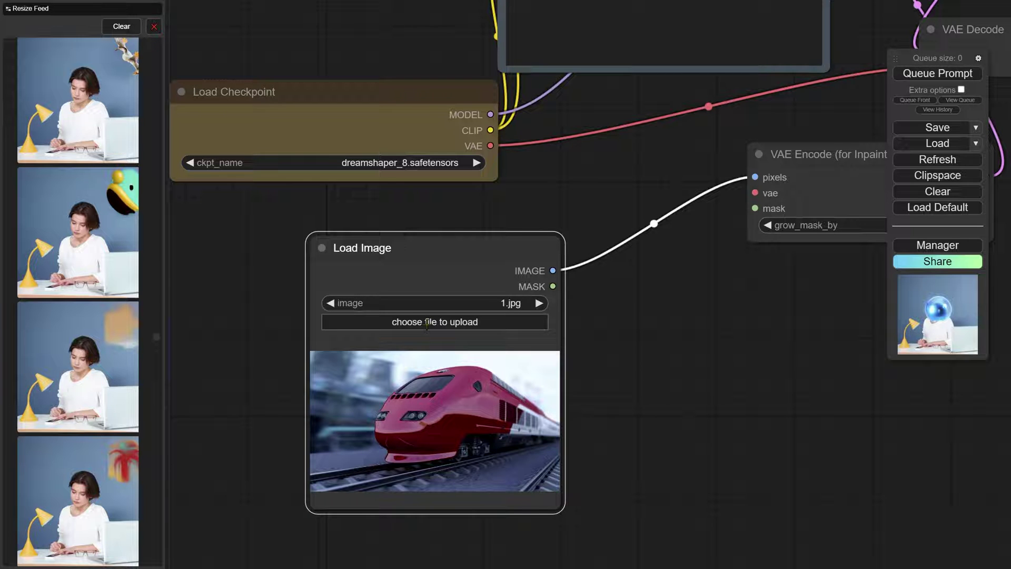
left_click_drag(511, 441, 517, 420)
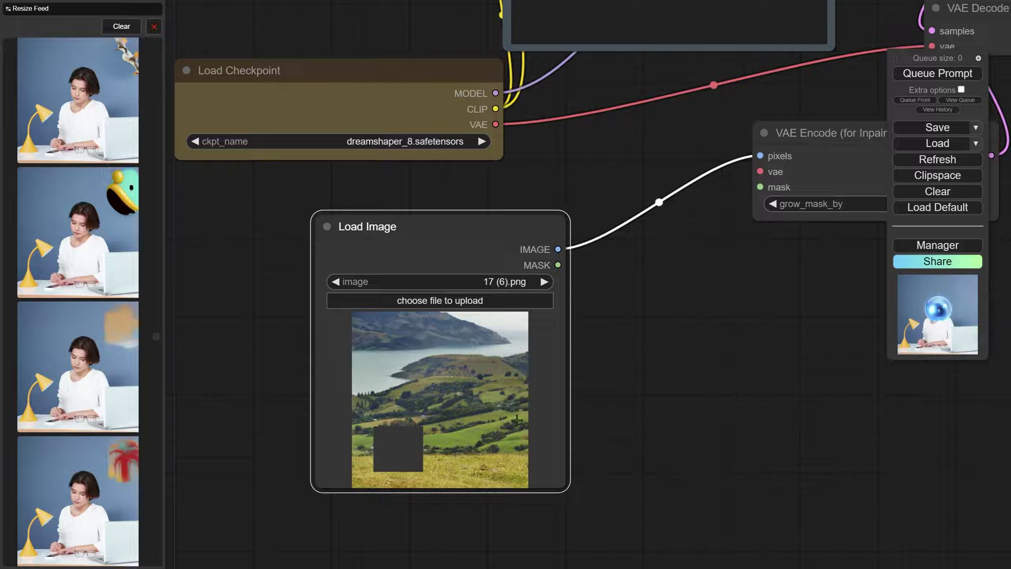
scroll(492, 468, "up", 3)
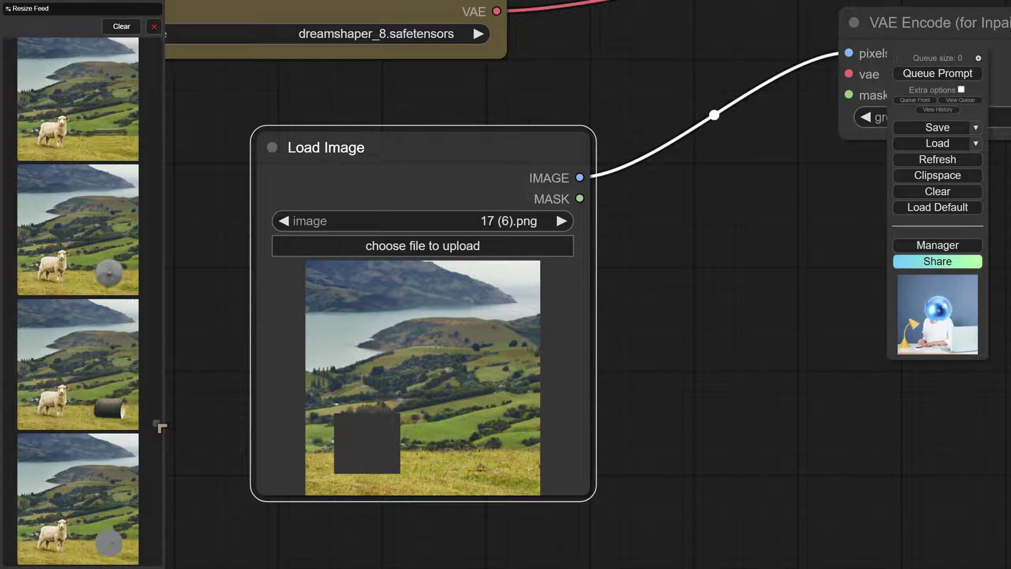
scroll(406, 431, "up", 3)
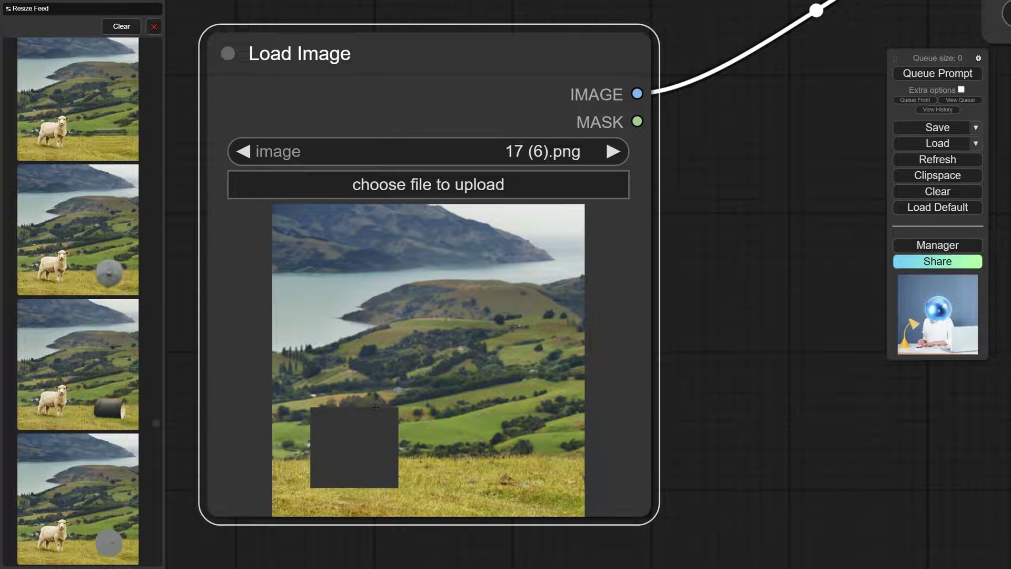
scroll(380, 468, "down", 2)
scroll(763, 408, "down", 3)
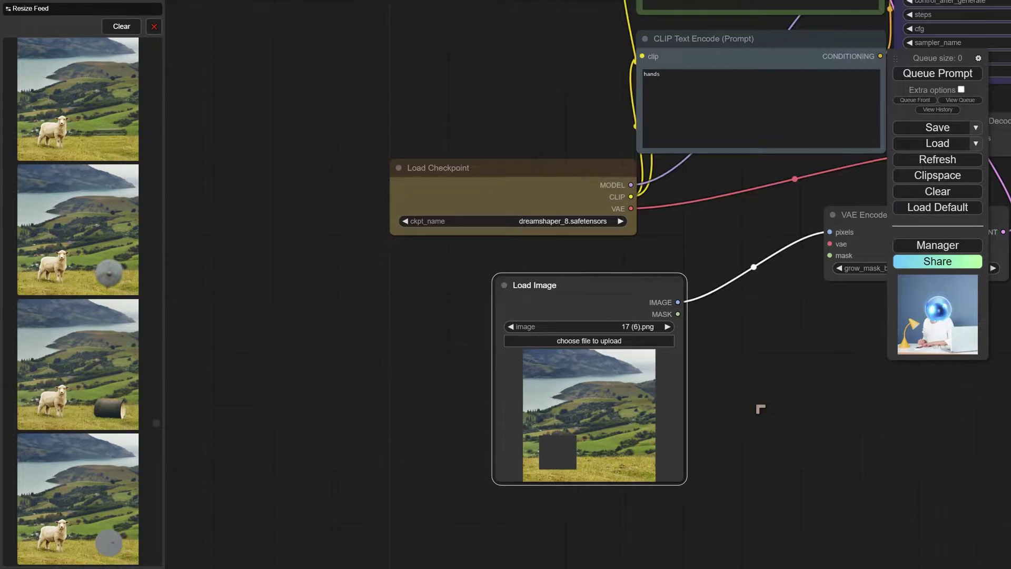
scroll(630, 247, "up", 1)
scroll(630, 246, "down", 4)
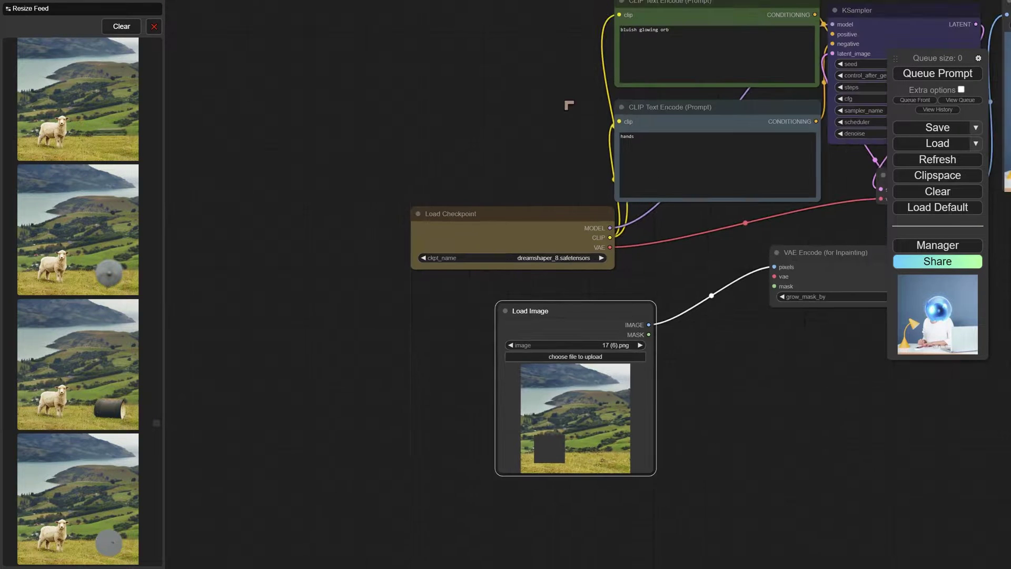
Clear the word "hands" from the negative prompt node.
left_click_drag(569, 105, 458, 200)
double_click(542, 231)
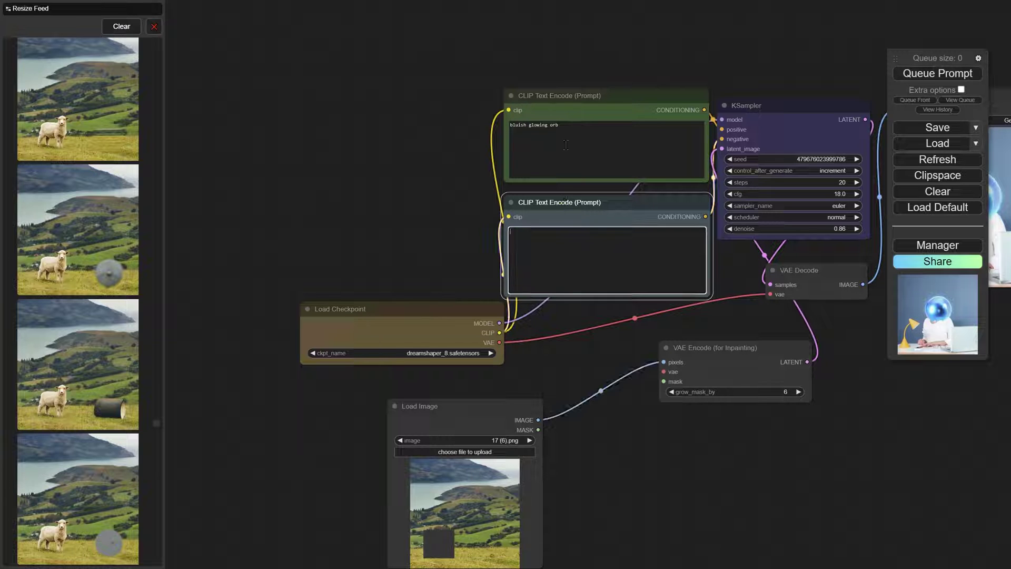
double_click(563, 125)
left_click_drag(406, 154, 406, 151)
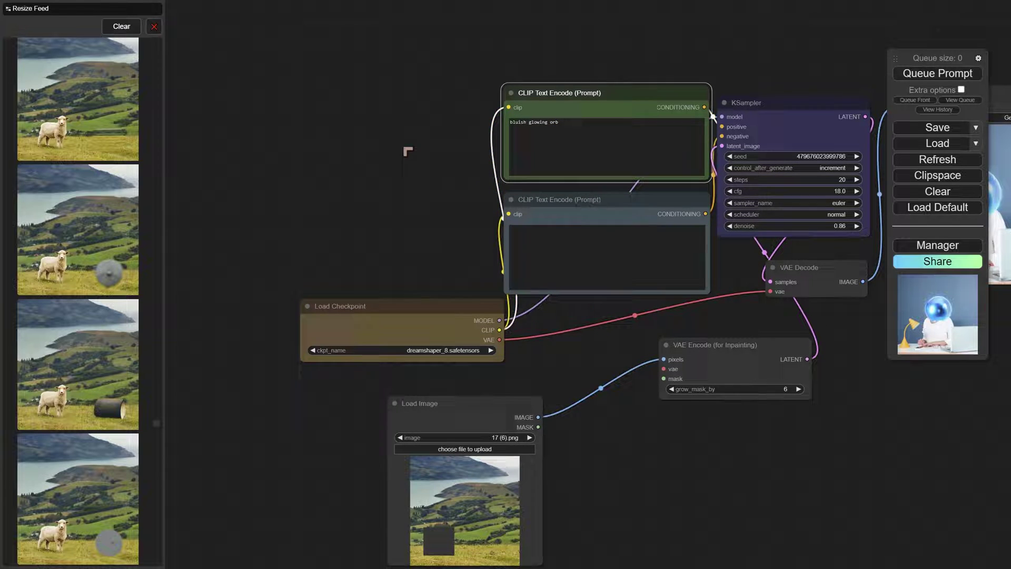
Set grow_mask_by to 10 on the VAE Encode (for Inpainting) node.
left_click_drag(433, 191, 395, 151)
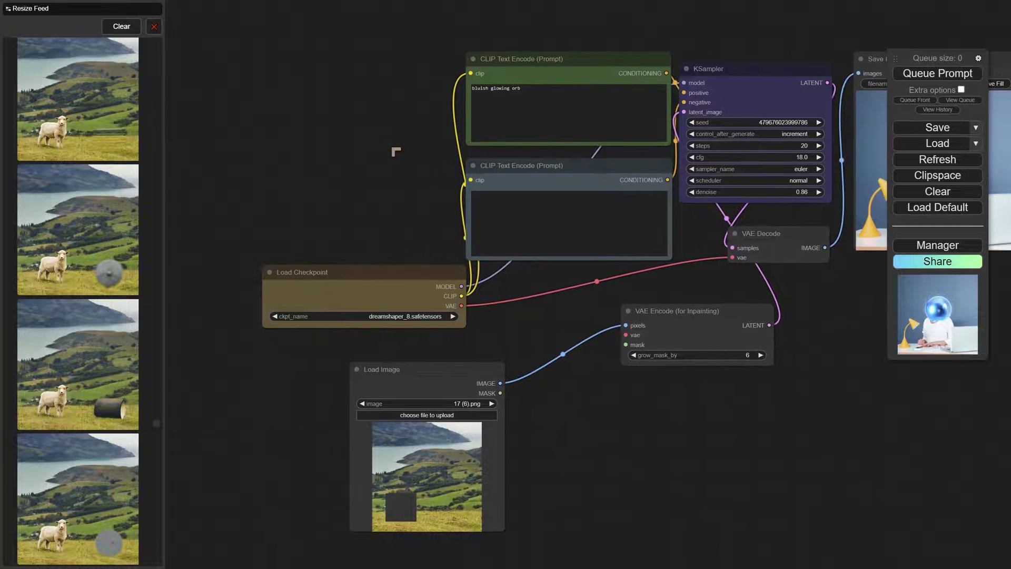
left_click_drag(592, 397, 592, 351)
left_click(759, 313)
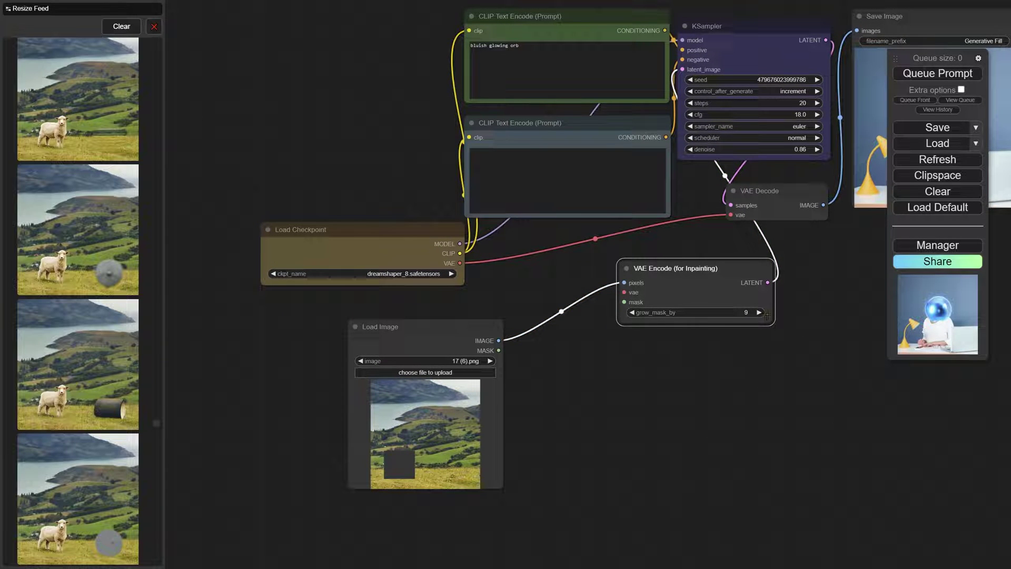
Connect the VAE Encode (for Inpainting) node's vae input to Load Checkpoint and its mask input to Load Image's MASK output.
scroll(579, 295, "up", 8)
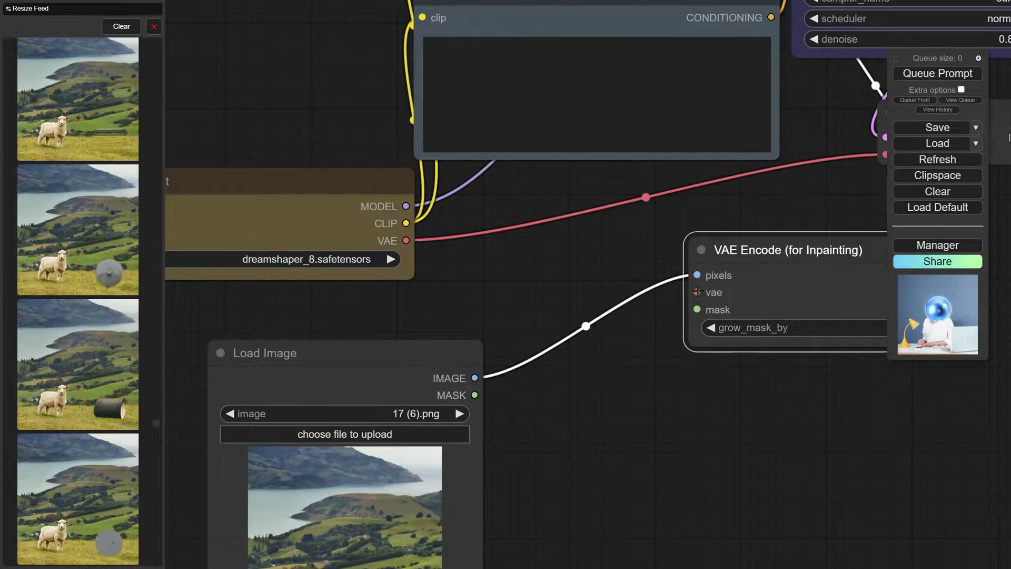
left_click_drag(697, 292, 309, 223)
scroll(437, 326, "down", 3)
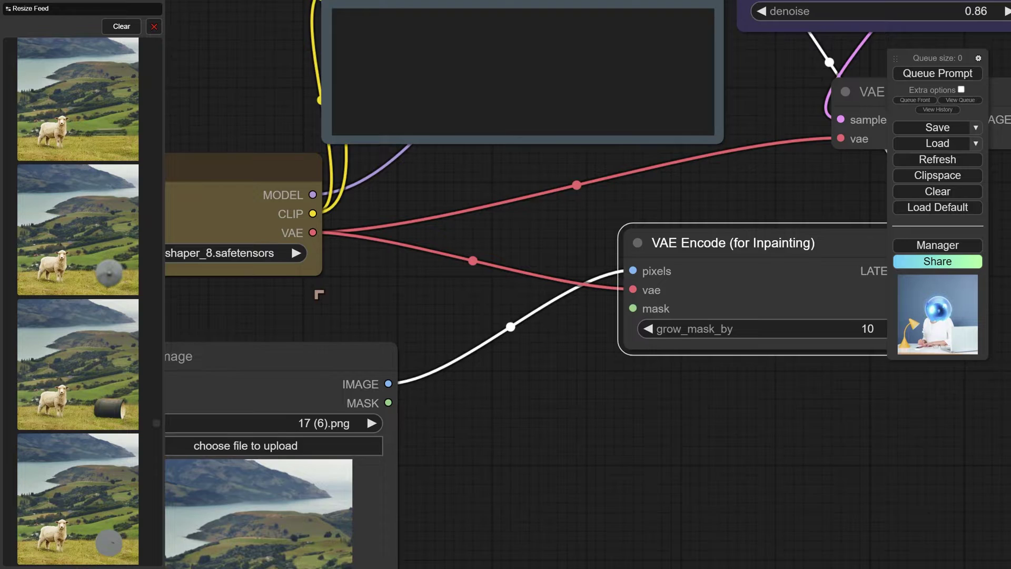
left_click_drag(658, 322, 395, 417)
scroll(319, 488, "down", 3)
left_click_drag(470, 546, 476, 434)
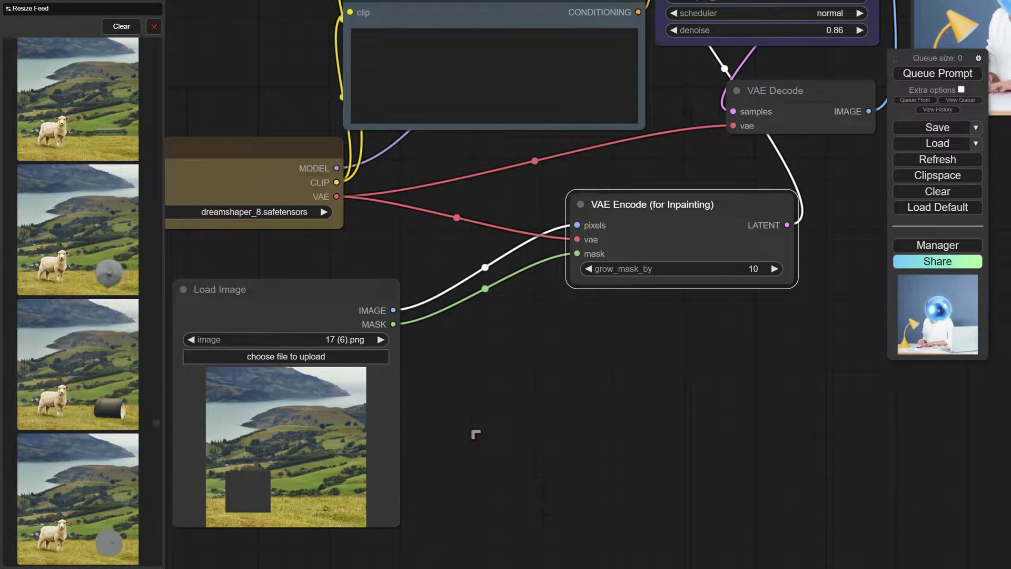
Run the rebuilt workflow to generate a bluish glowing orb in the landscape's masked area and inspect the output.
scroll(675, 387, "down", 4)
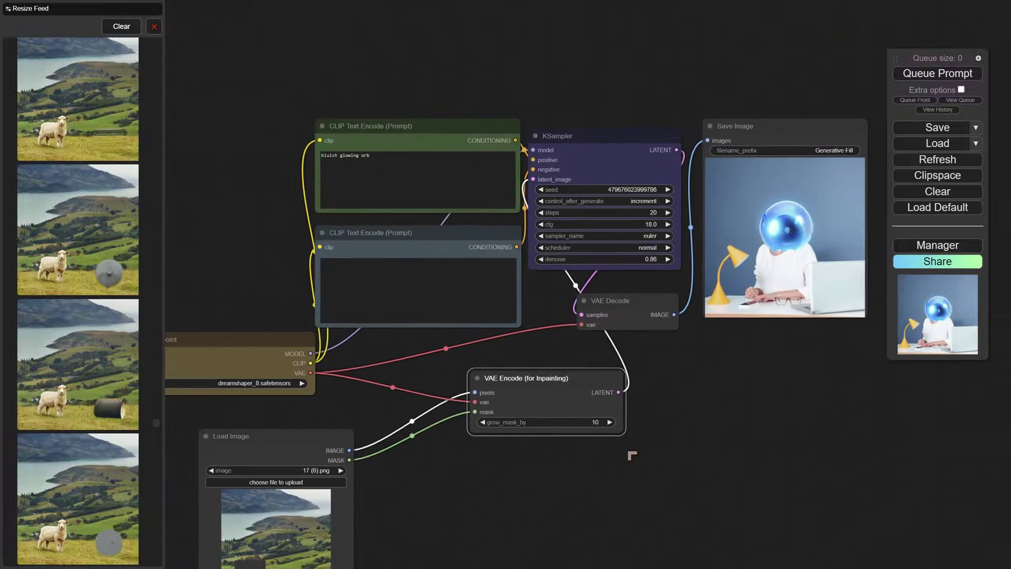
left_click(923, 75)
scroll(693, 174, "down", 2)
left_click_drag(689, 169, 650, 114)
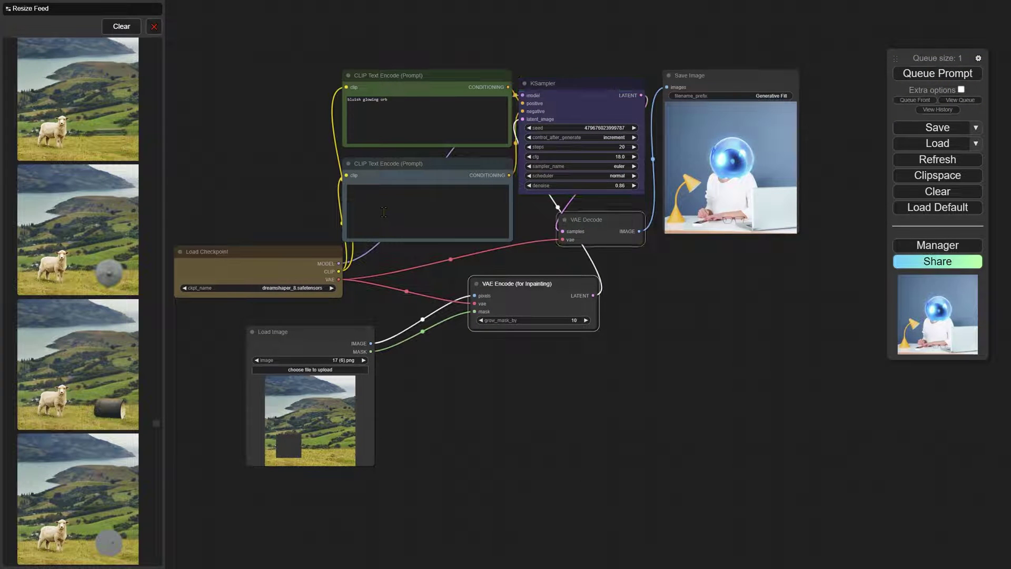
scroll(573, 207, "up", 3)
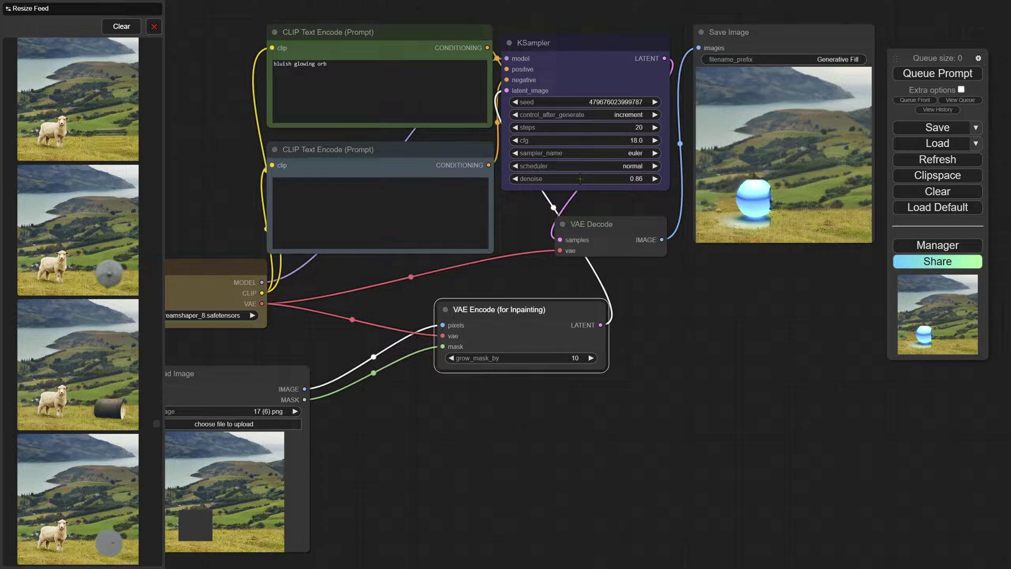
scroll(757, 185, "up", 2)
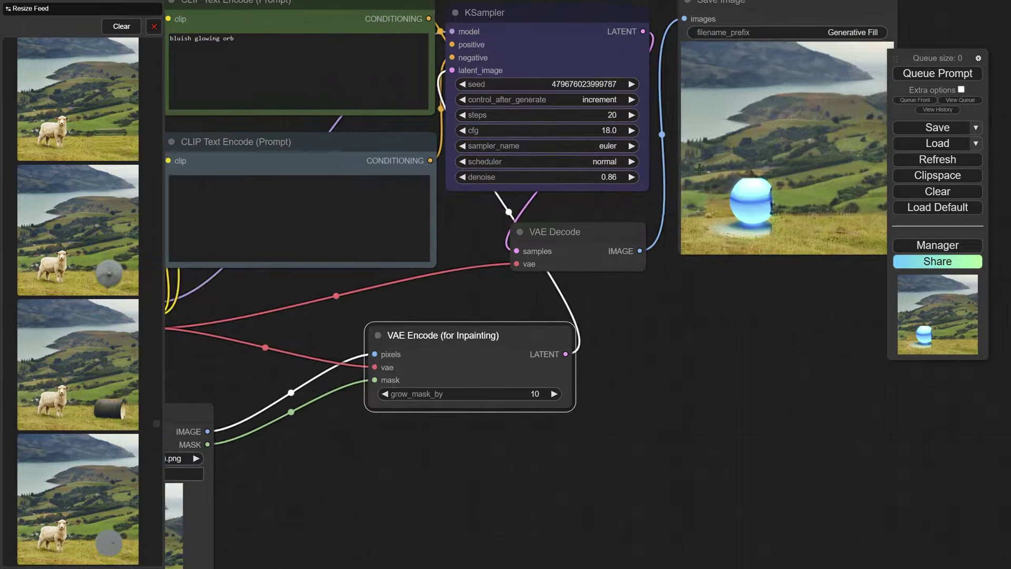
Generate two more variations of the glowing orb in the landscape.
left_click(945, 75)
left_click_drag(746, 310, 609, 332)
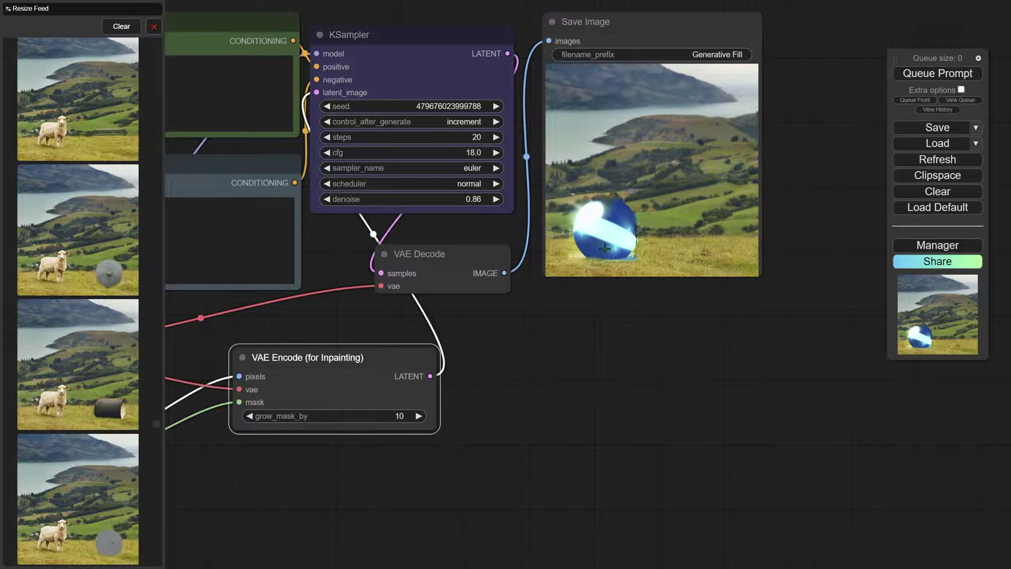
scroll(596, 307, "down", 6)
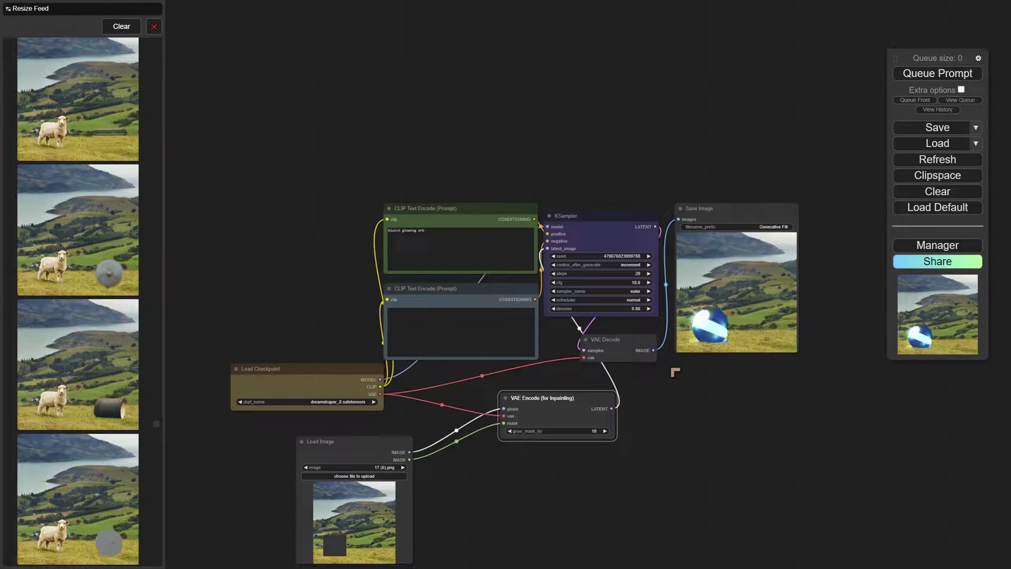
scroll(675, 372, "down", 2)
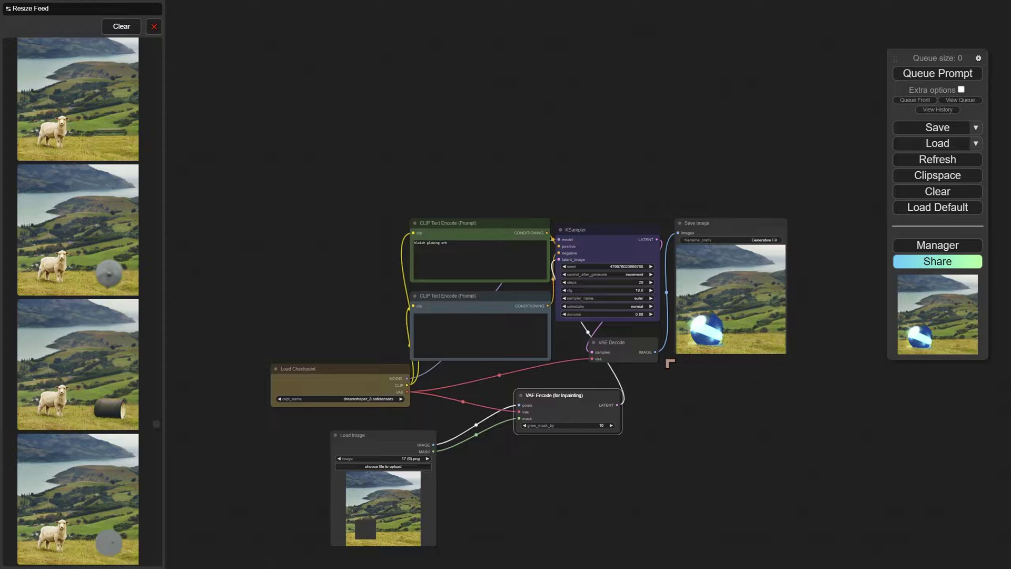
scroll(670, 364, "up", 2)
scroll(669, 361, "down", 1)
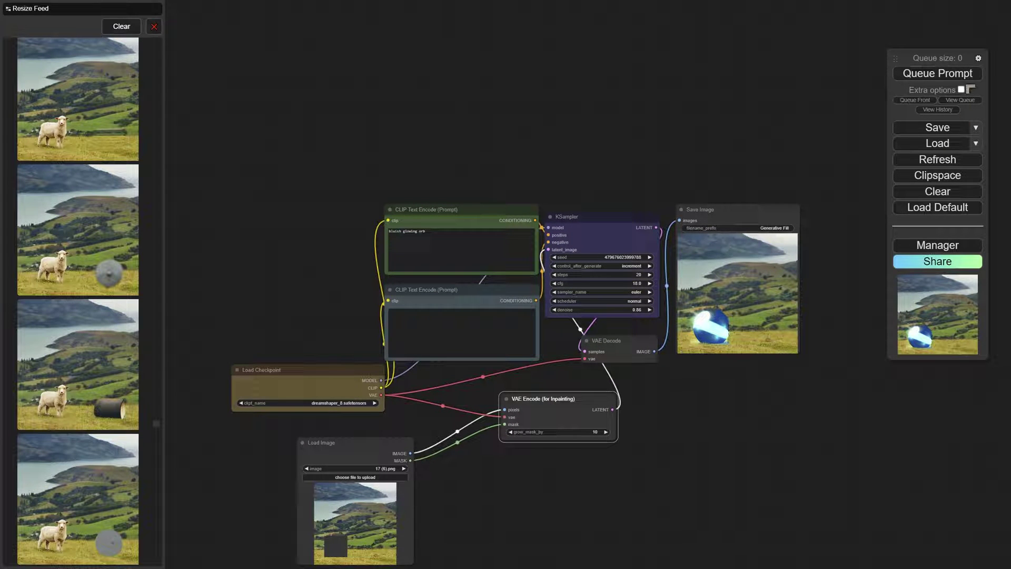
left_click(937, 74)
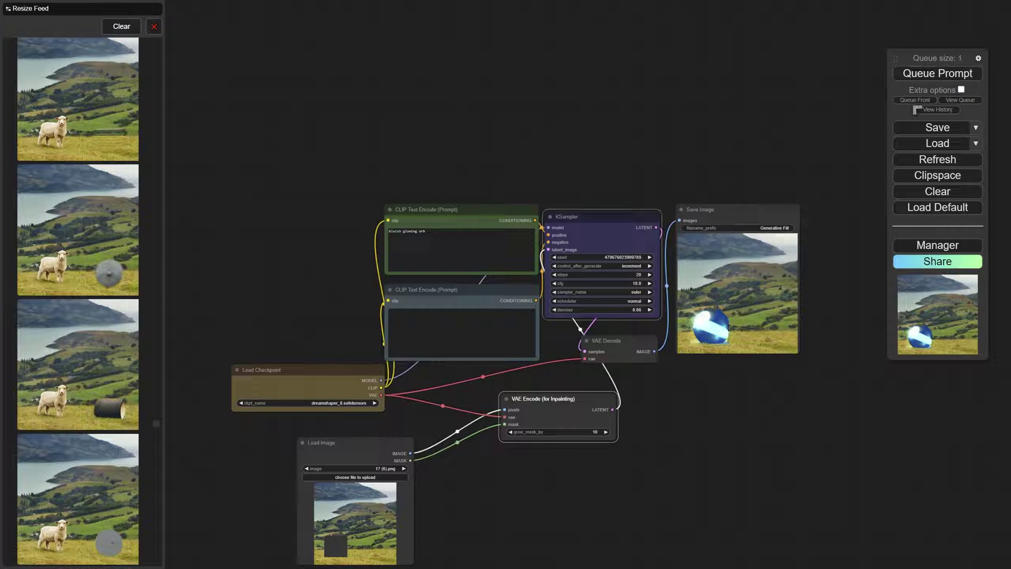
Replace the positive prompt with "farmhouse surrounded by grass".
double_click(413, 231)
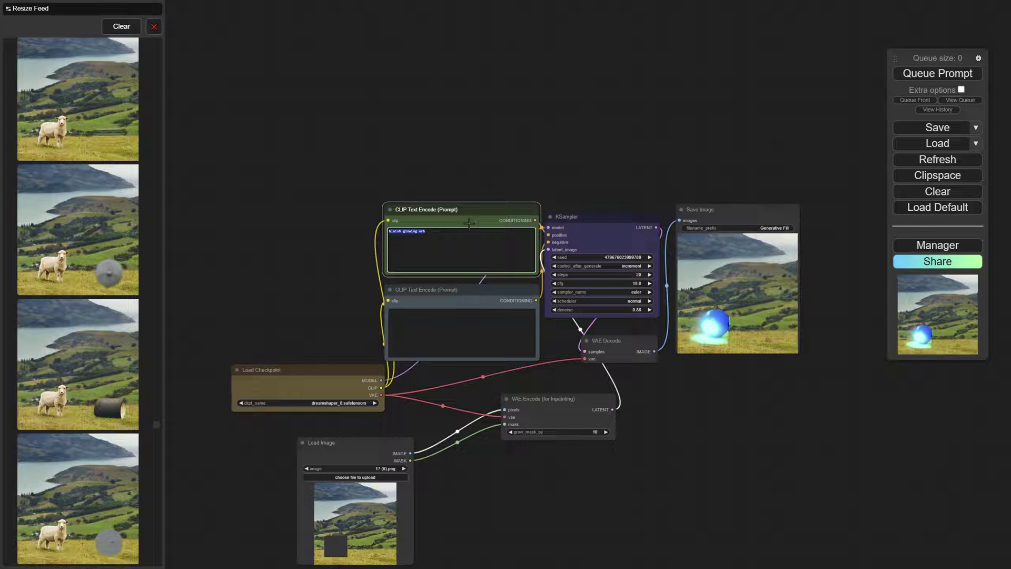
type("fare")
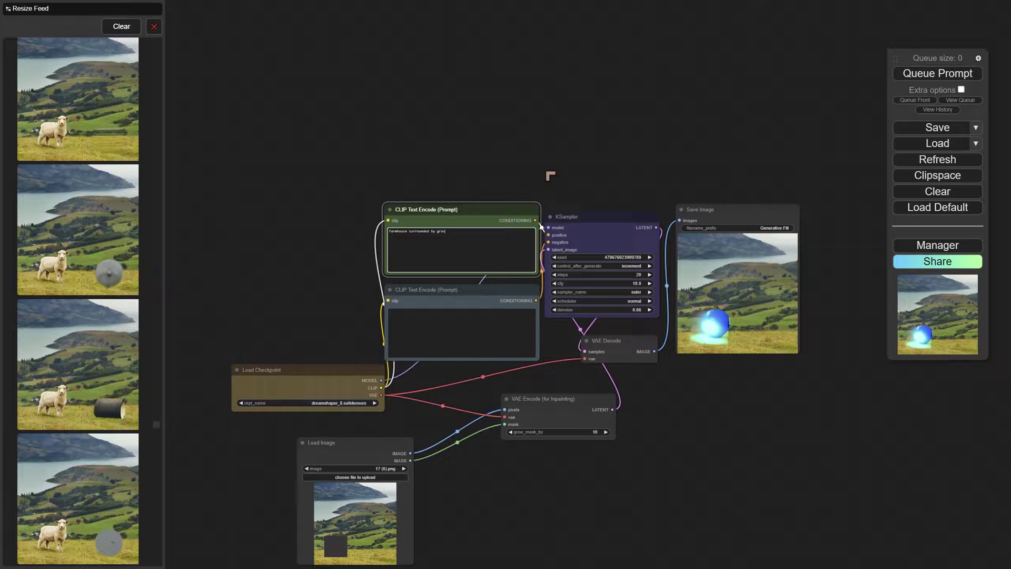
scroll(500, 195, "up", 5)
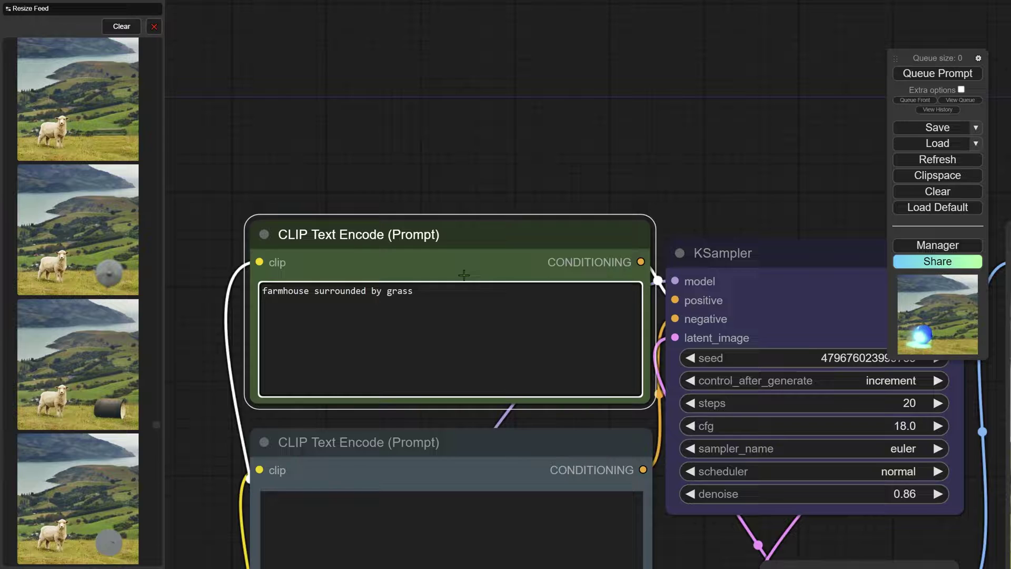
scroll(464, 275, "down", 5)
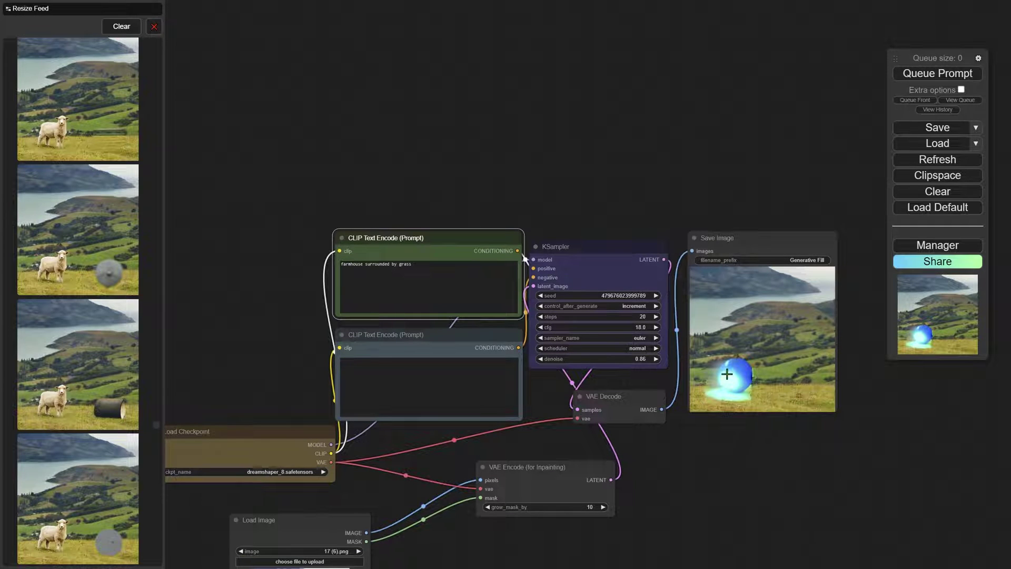
Run the workflow with the farmhouse prompt and inspect the filled area of the output image up close.
left_click(938, 74)
left_click_drag(747, 488, 654, 383)
scroll(704, 337, "up", 1)
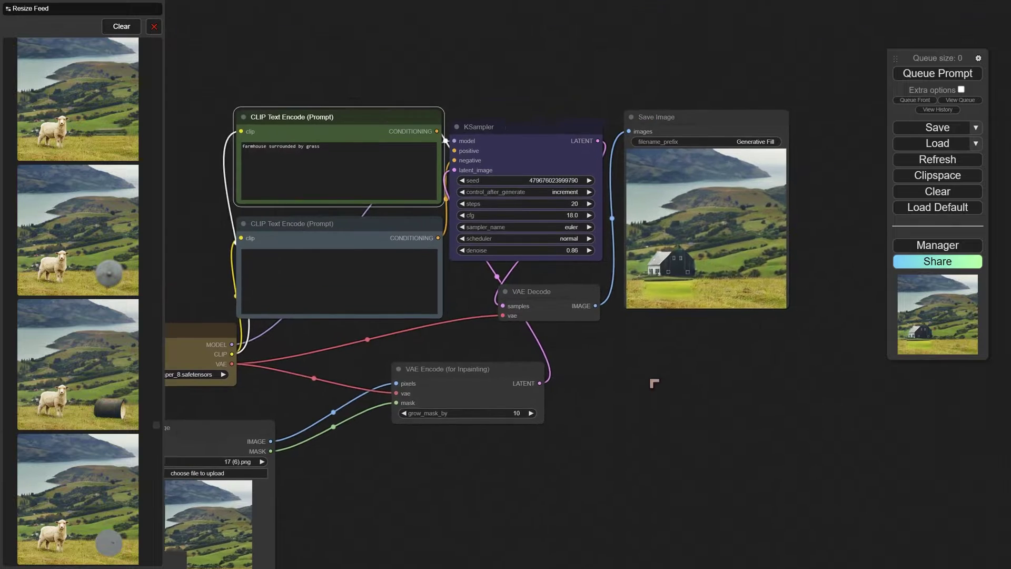
scroll(658, 223, "up", 8)
scroll(694, 327, "up", 3)
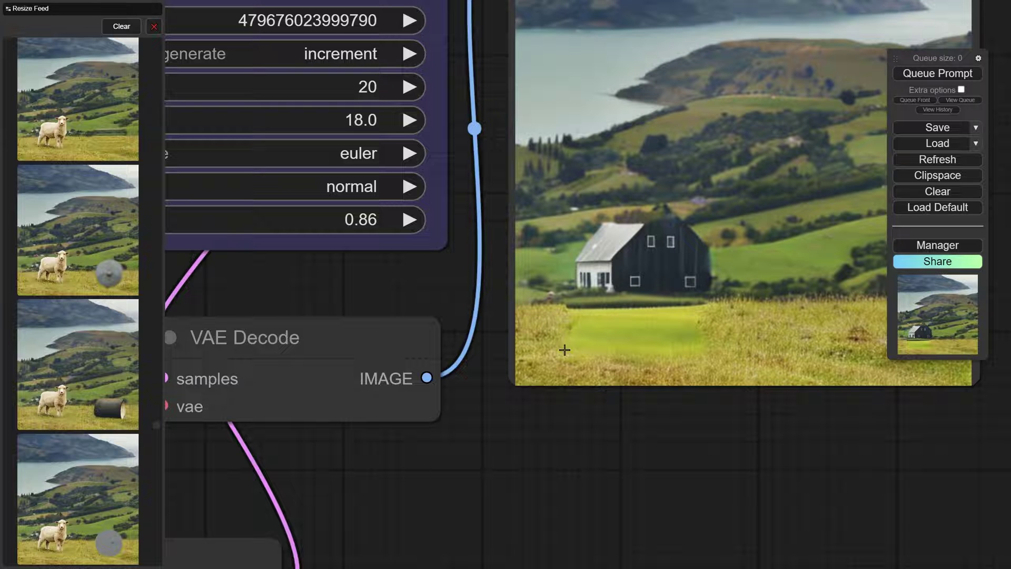
scroll(701, 328, "down", 1)
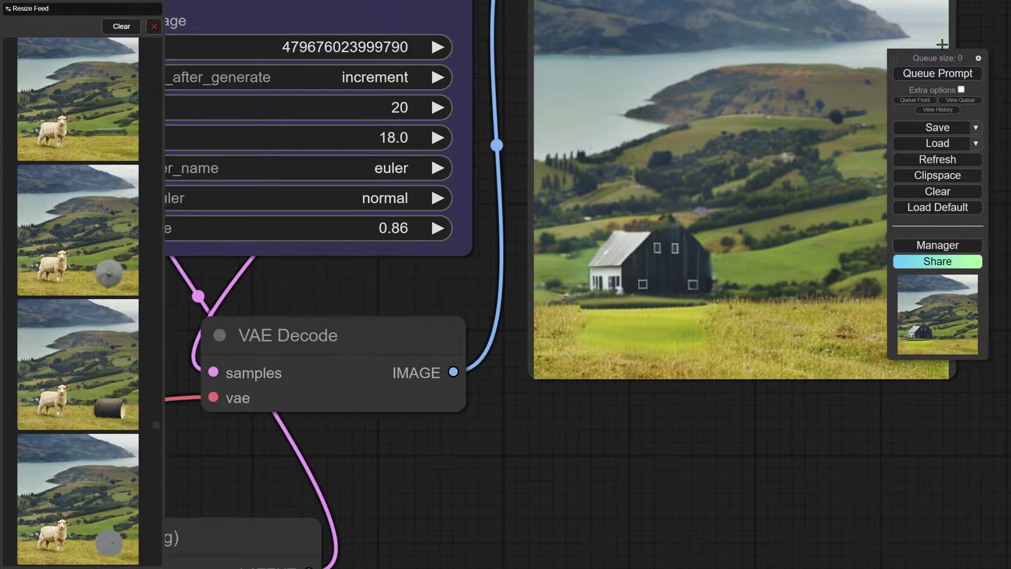
Generate two more variations of the farmhouse in the landscape's masked area.
left_click(933, 77)
scroll(731, 303, "down", 4)
scroll(744, 384, "down", 5)
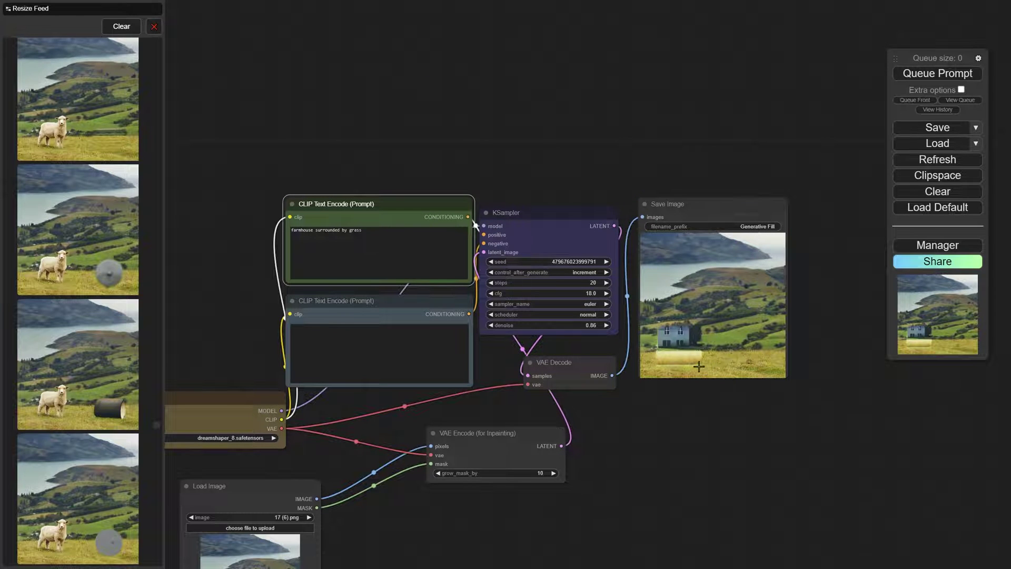
left_click(939, 75)
scroll(658, 332, "up", 6)
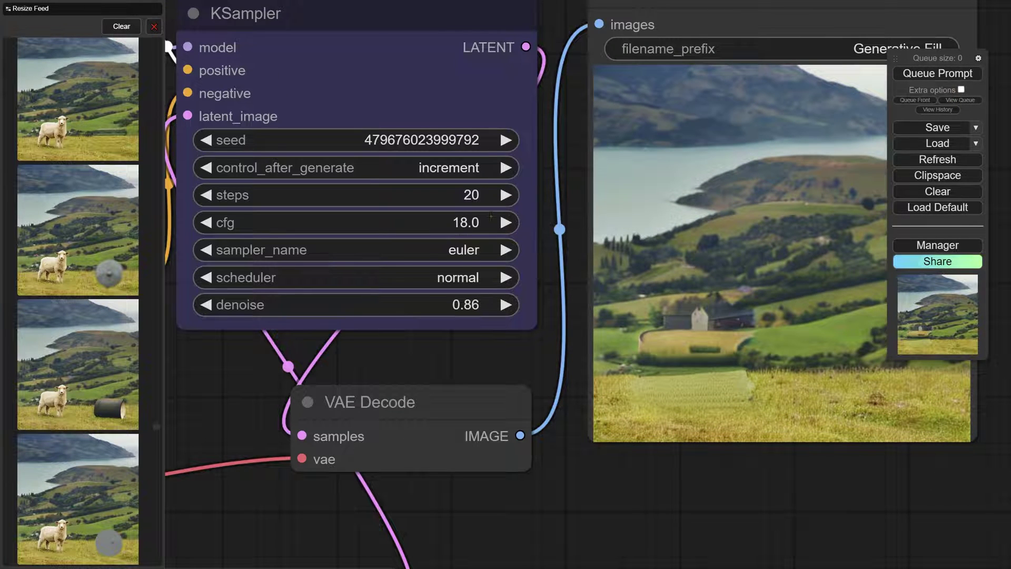
left_click(455, 195)
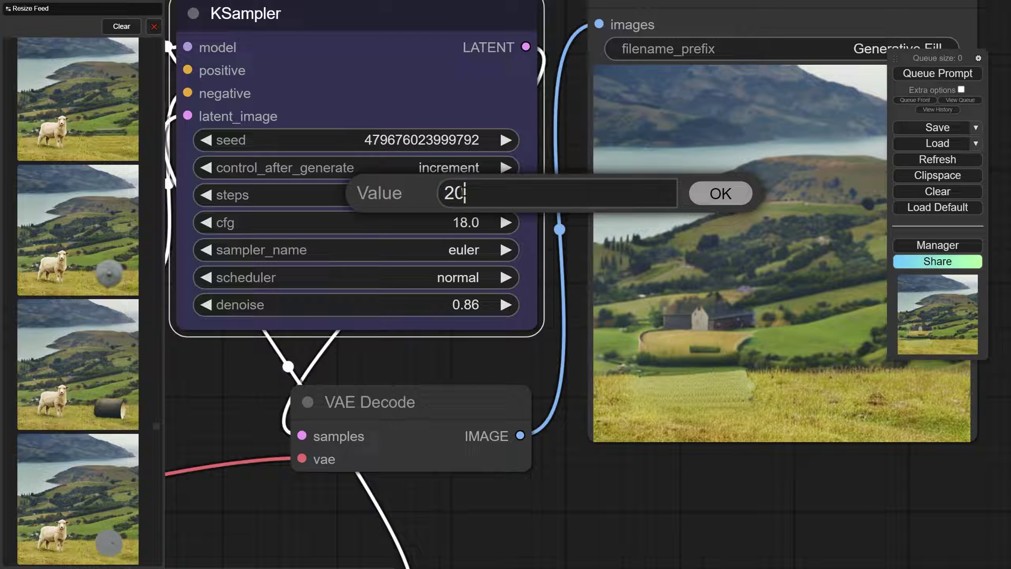
left_click_drag(466, 193, 448, 185)
type("25")
left_click(717, 195)
left_click(206, 140)
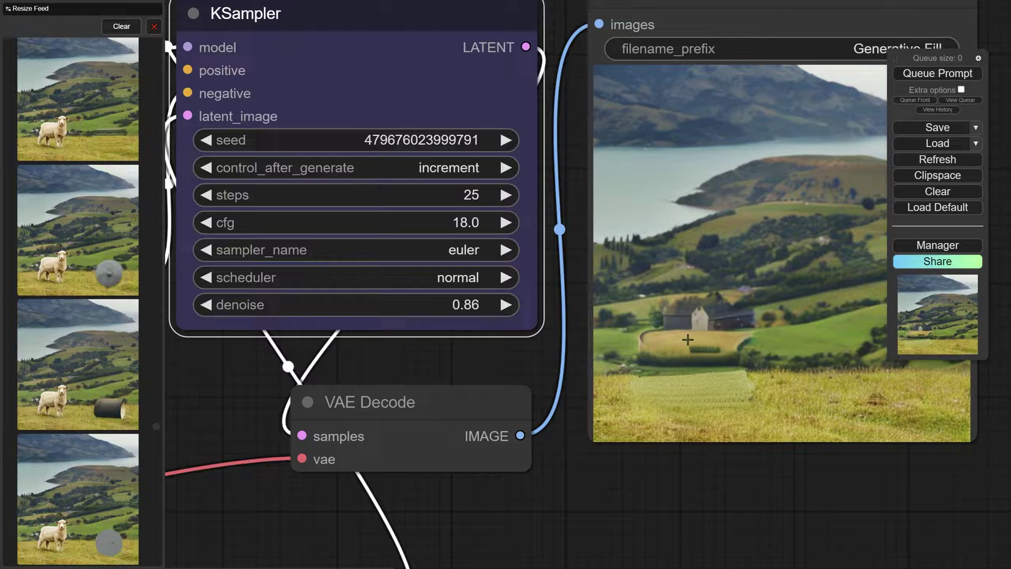
Run the workflow at 25 steps and inspect how the farmhouse blends into the output image.
left_click(937, 73)
scroll(794, 334, "down", 4)
scroll(798, 452, "down", 2)
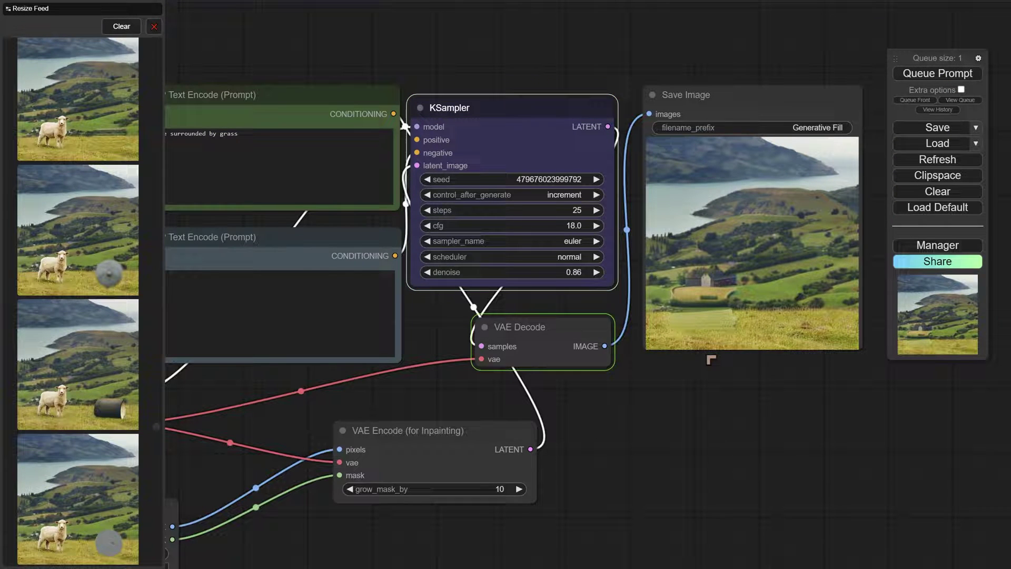
scroll(706, 237, "up", 9)
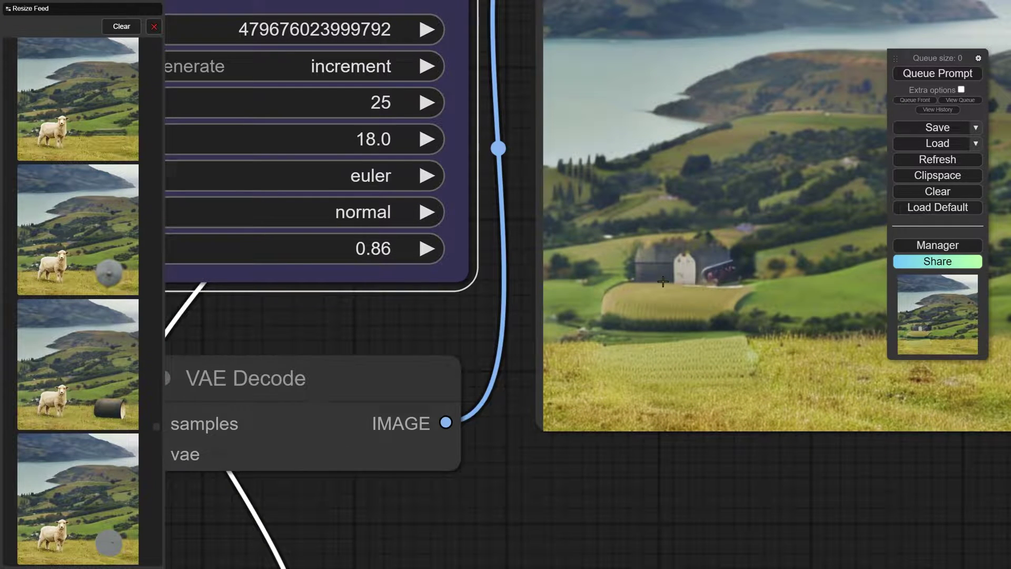
scroll(725, 260, "down", 3)
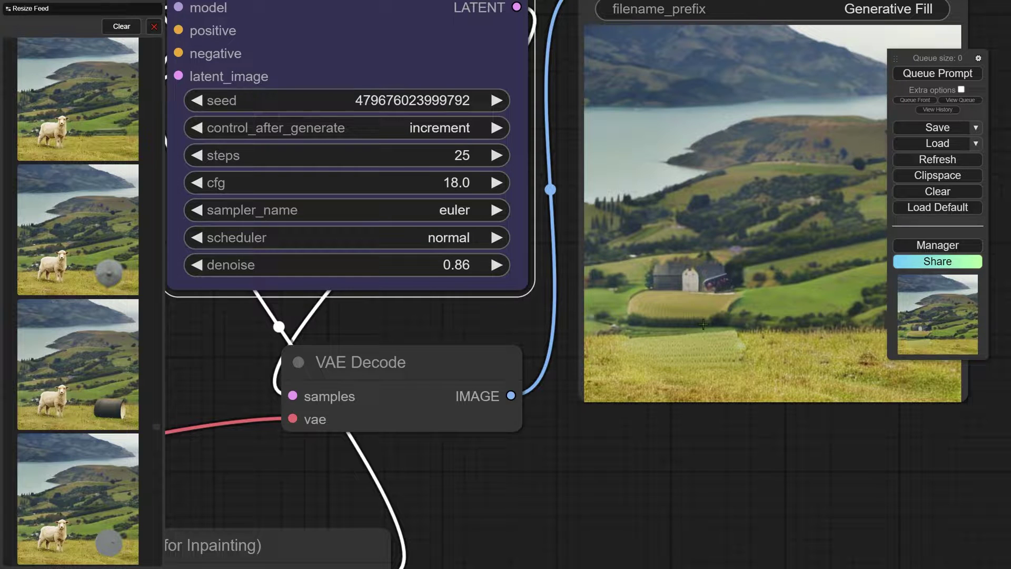
scroll(792, 320, "down", 2)
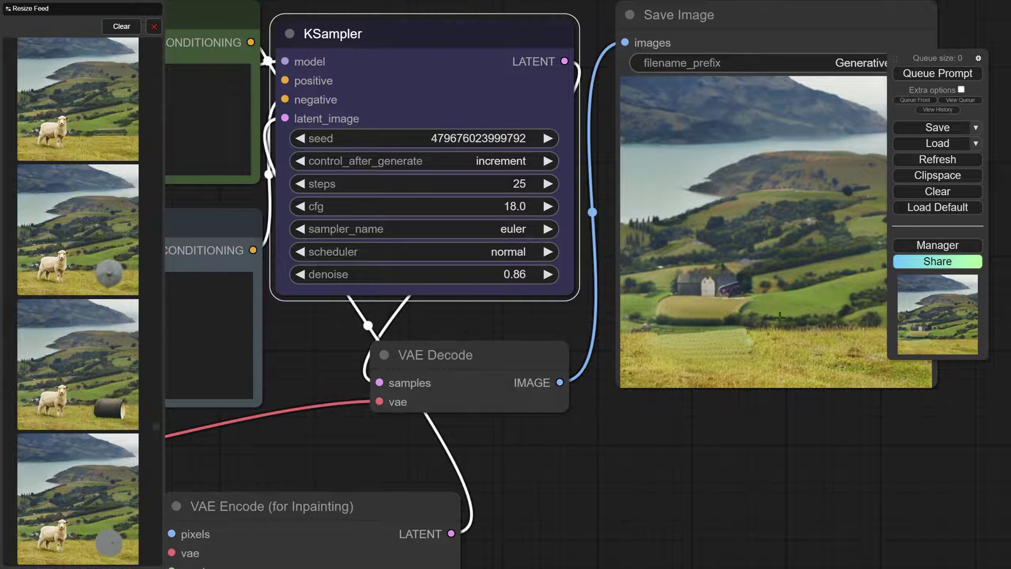
scroll(703, 450, "down", 6)
left_click_drag(703, 448, 700, 337)
scroll(708, 403, "down", 1)
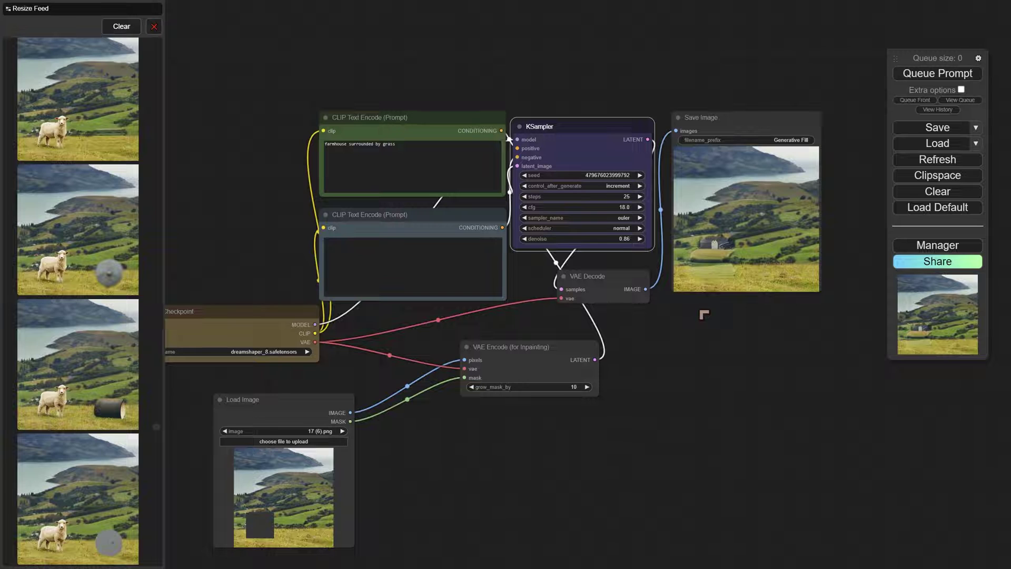
scroll(701, 319, "up", 1)
scroll(697, 322, "down", 1)
Extend the positive prompt to "farmhouse surrounded by grass, greenery" and run the workflow.
left_click(421, 157)
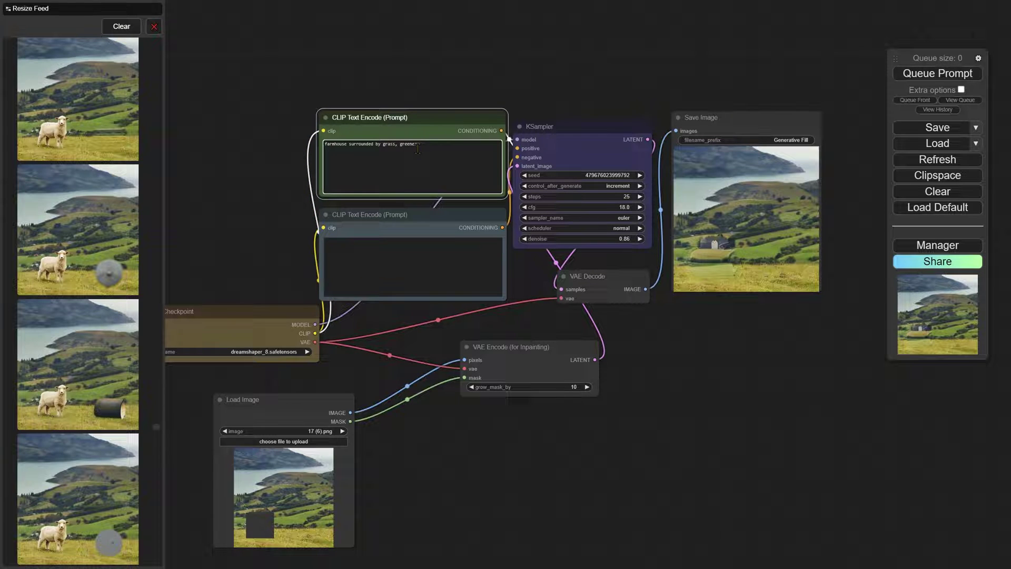
left_click(931, 75)
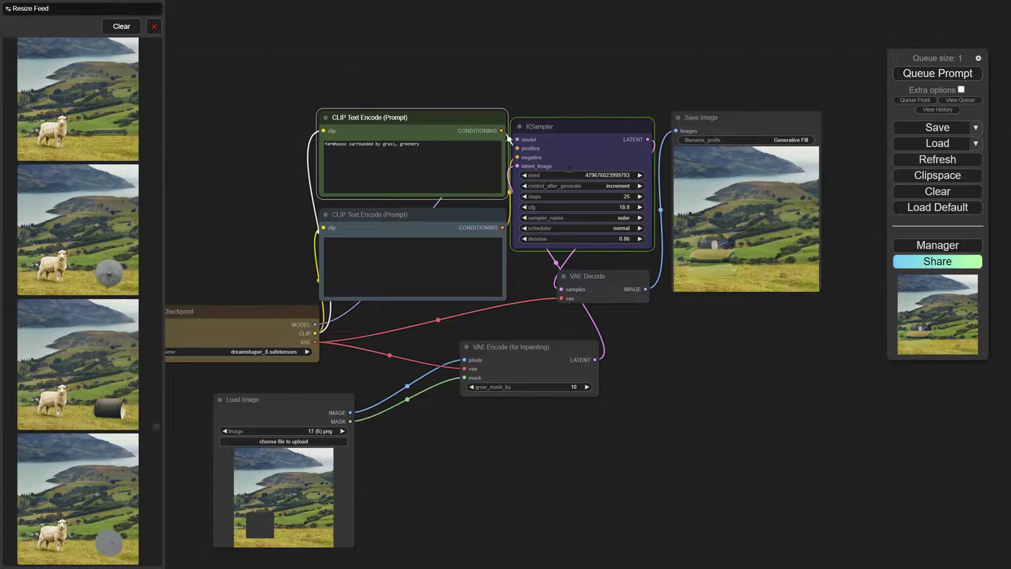
scroll(570, 173, "up", 3)
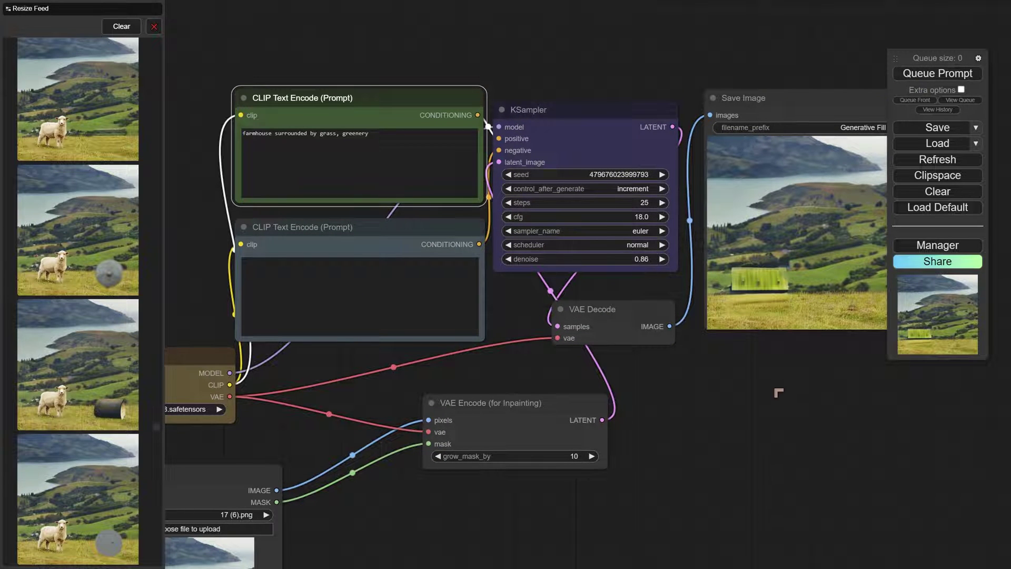
Generate another variation with the greenery prompt and inspect the masked area of the result.
left_click_drag(695, 250, 671, 242)
left_click(938, 73)
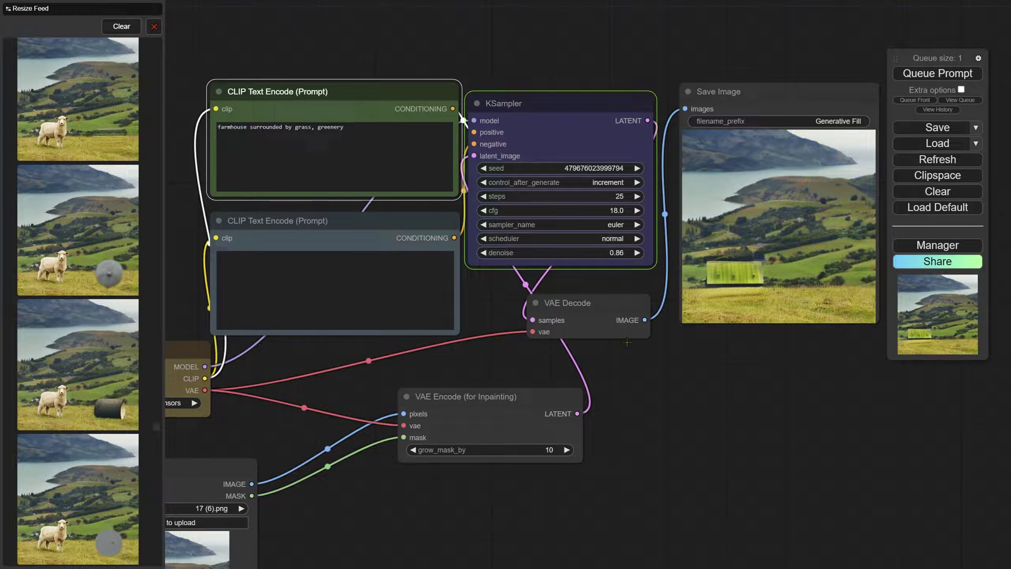
scroll(665, 363, "down", 1)
scroll(665, 363, "down", 2)
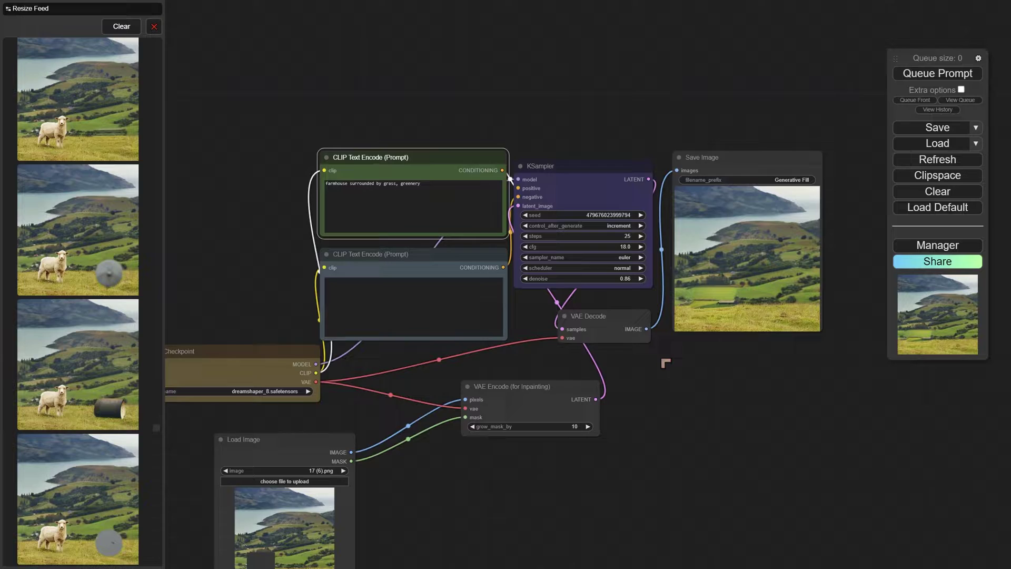
scroll(684, 355, "up", 8)
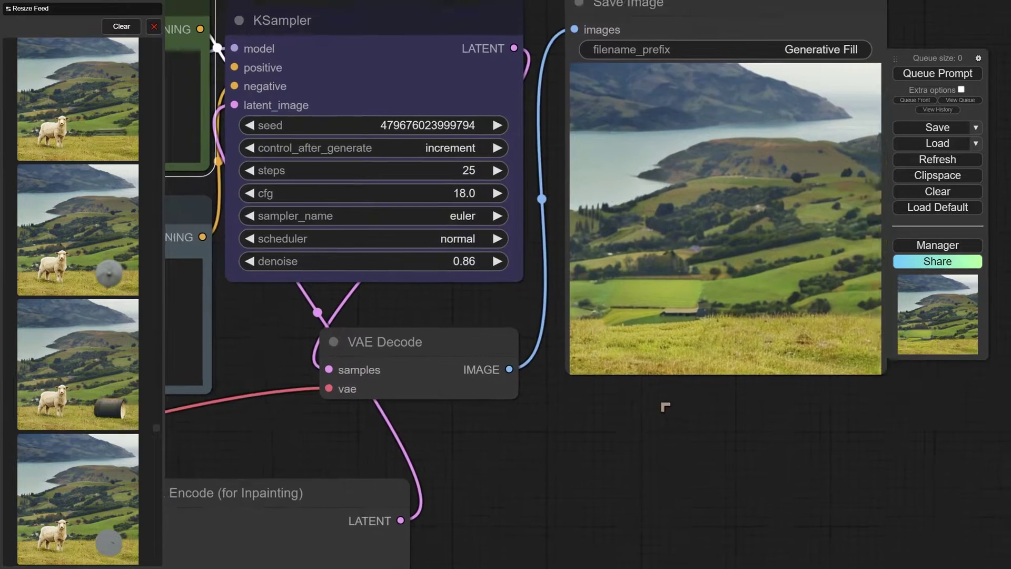
scroll(702, 315, "up", 4)
scroll(621, 310, "down", 2)
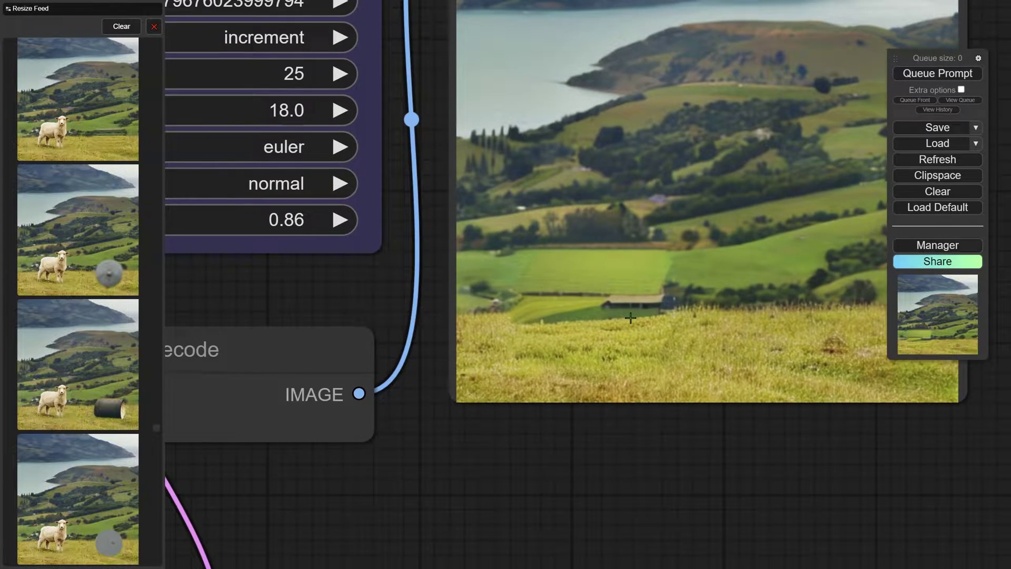
Generate one more farmhouse variation and view its output alongside the whole workflow.
left_click(927, 74)
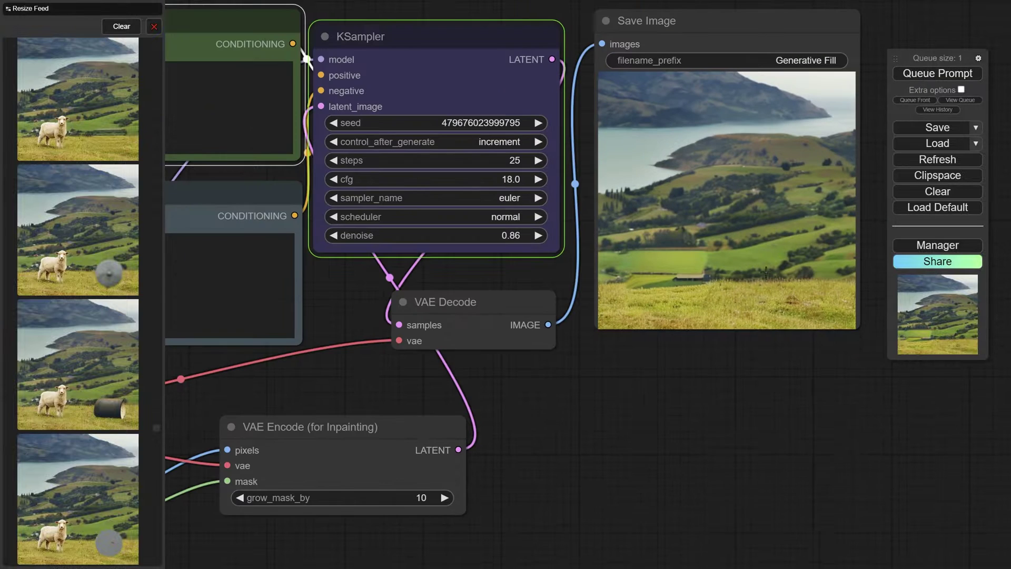
scroll(803, 223, "down", 4)
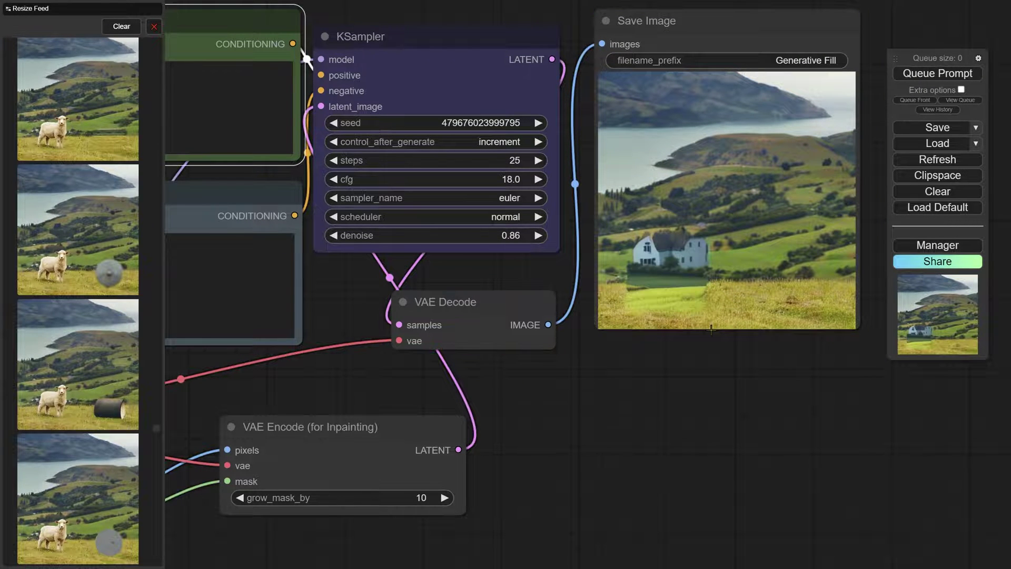
scroll(709, 340, "down", 5)
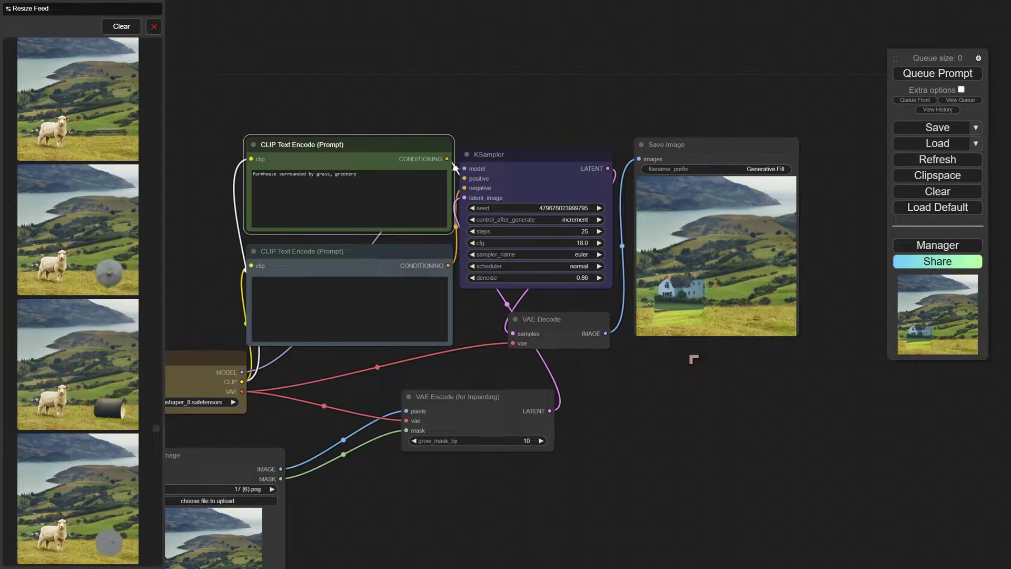
scroll(695, 358, "down", 2)
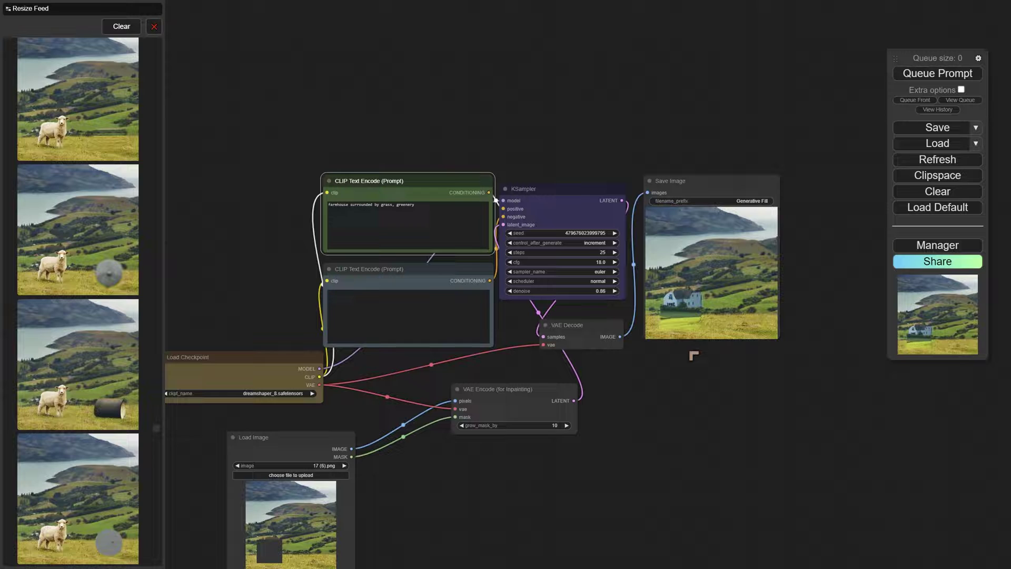
scroll(694, 355, "down", 1)
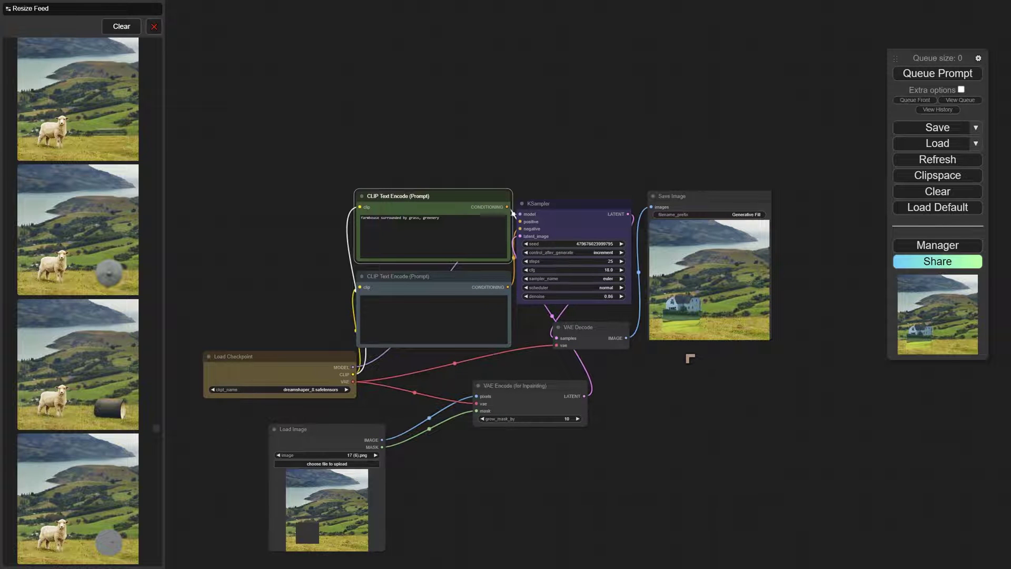
left_click_drag(694, 356, 757, 337)
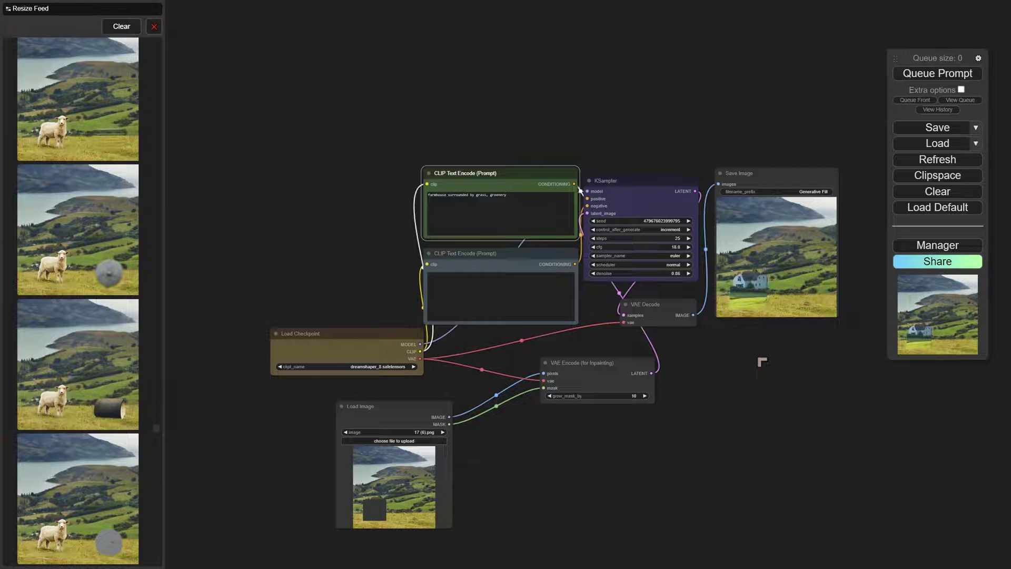
Look through the available models in the Load Checkpoint node, keeping the current checkpoint.
left_click(375, 366)
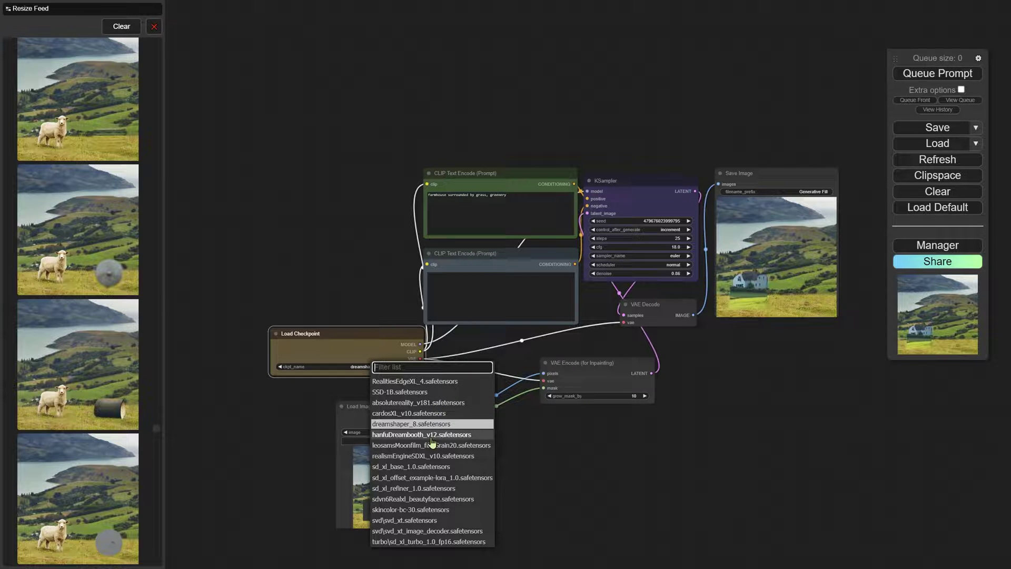
left_click(896, 410)
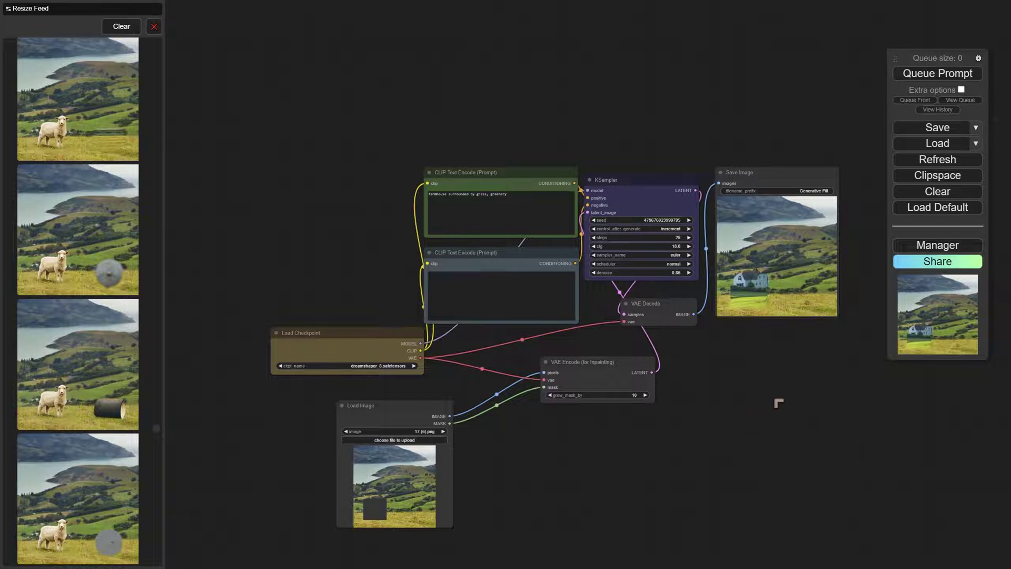
scroll(767, 395, "down", 2)
Examine the VAE Encode (for Inpainting) node and its connections within the finished workflow.
scroll(768, 395, "up", 2)
scroll(706, 395, "up", 10)
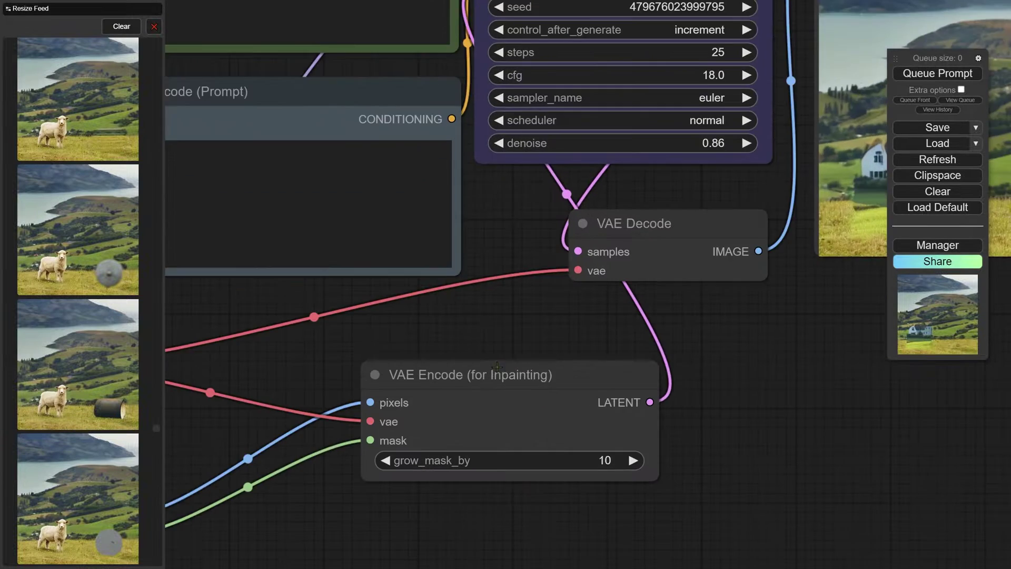
scroll(497, 366, "up", 5)
scroll(554, 387, "up", 3)
scroll(602, 390, "down", 10)
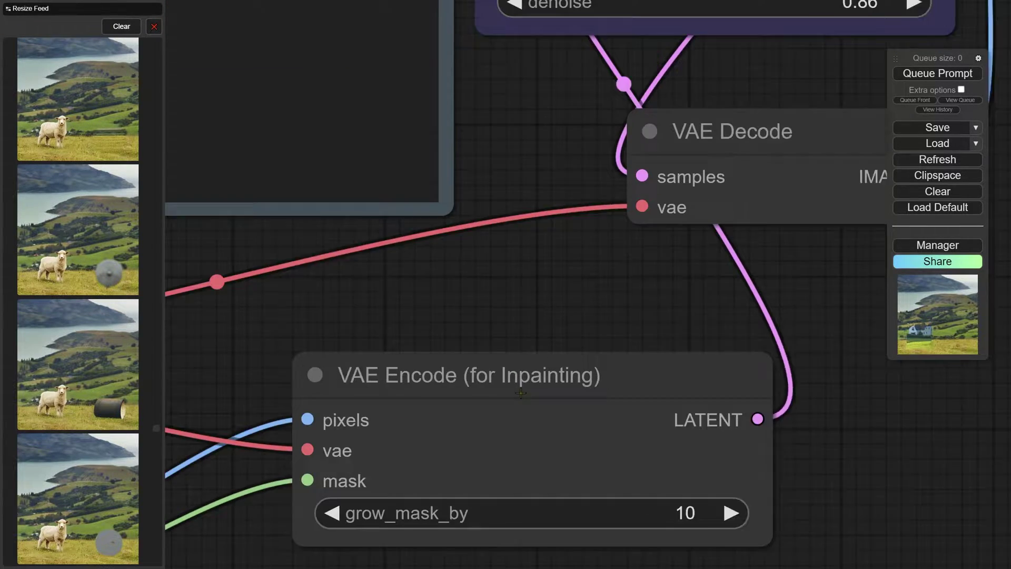
scroll(602, 390, "down", 9)
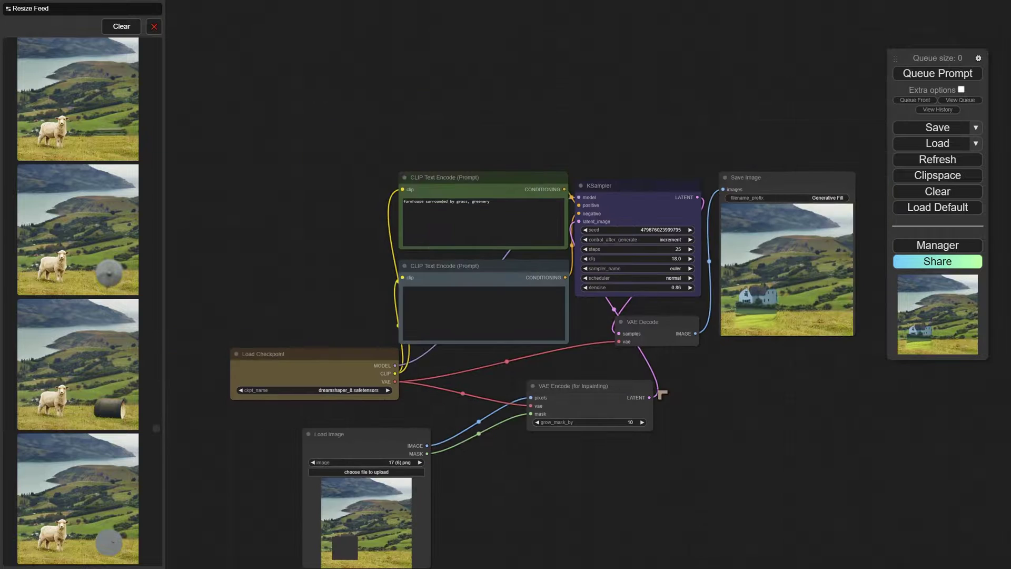
left_click_drag(697, 348, 698, 340)
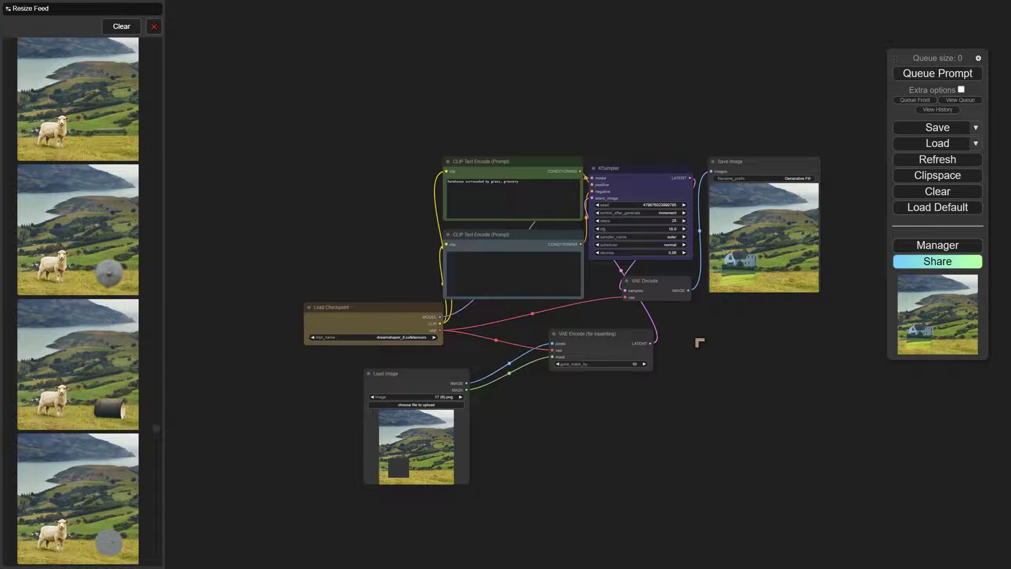
Reposition the VAE Encode (for Inpainting) node directly beneath the VAE Decode node.
left_click_drag(604, 333, 645, 284)
left_click_drag(663, 316, 643, 309)
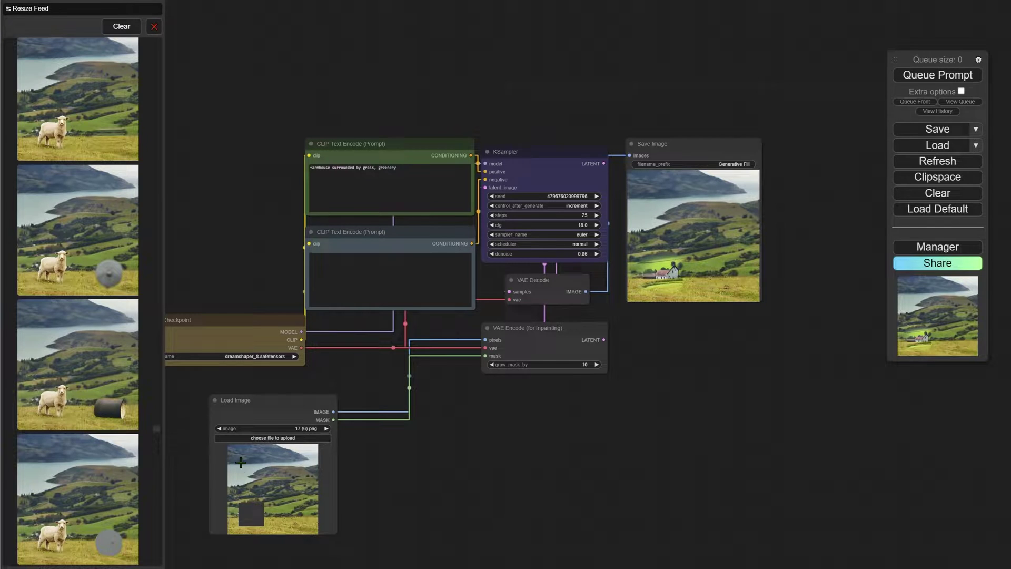
Copy the generated farmhouse image from the Save Image node to the Clipspace.
left_click_drag(687, 370, 571, 523)
scroll(680, 353, "up", 2)
scroll(713, 388, "up", 4)
scroll(617, 465, "up", 2)
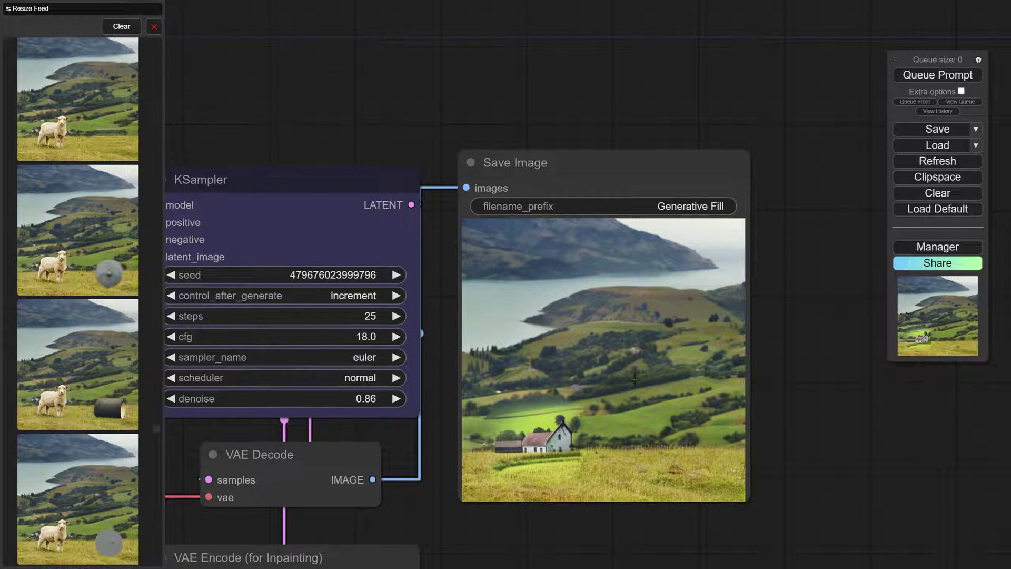
right_click(600, 291)
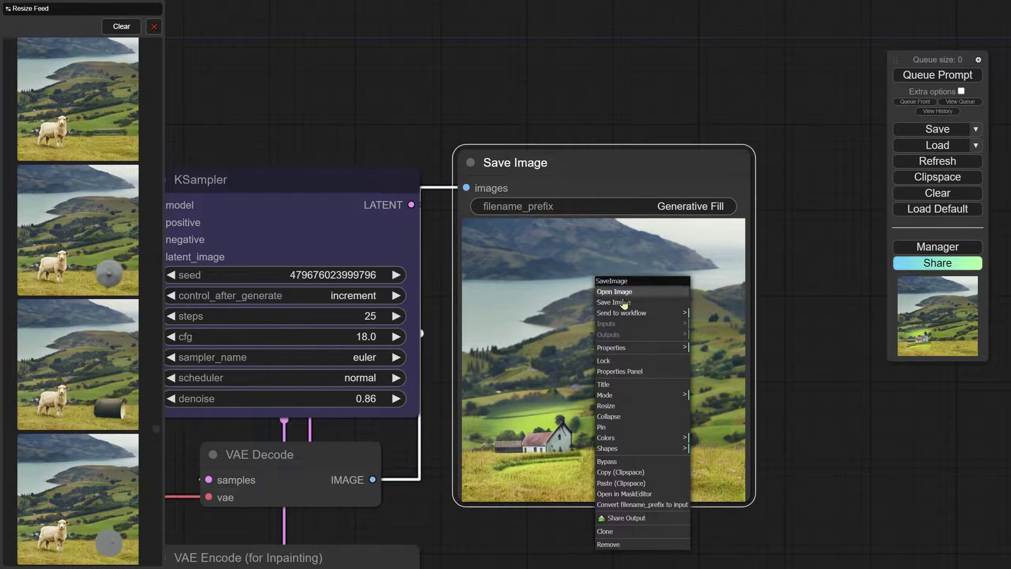
left_click(652, 474)
Paste the Clipspace image into the Load Image node, replacing the masked landscape.
scroll(642, 495, "down", 4)
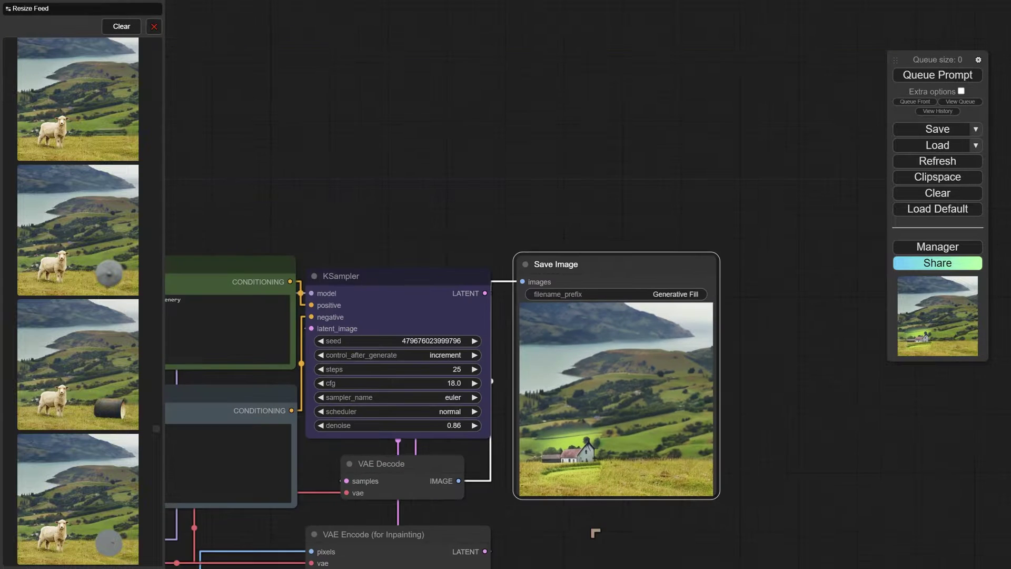
left_click_drag(595, 532, 738, 280)
left_click_drag(564, 406, 765, 372)
scroll(349, 447, "down", 1)
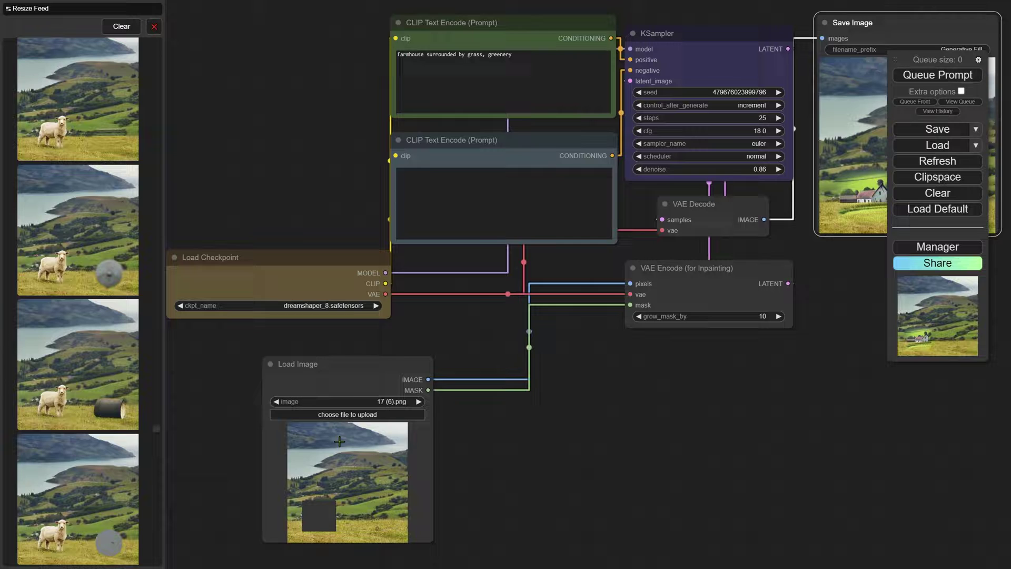
left_click(340, 442)
right_click(340, 443)
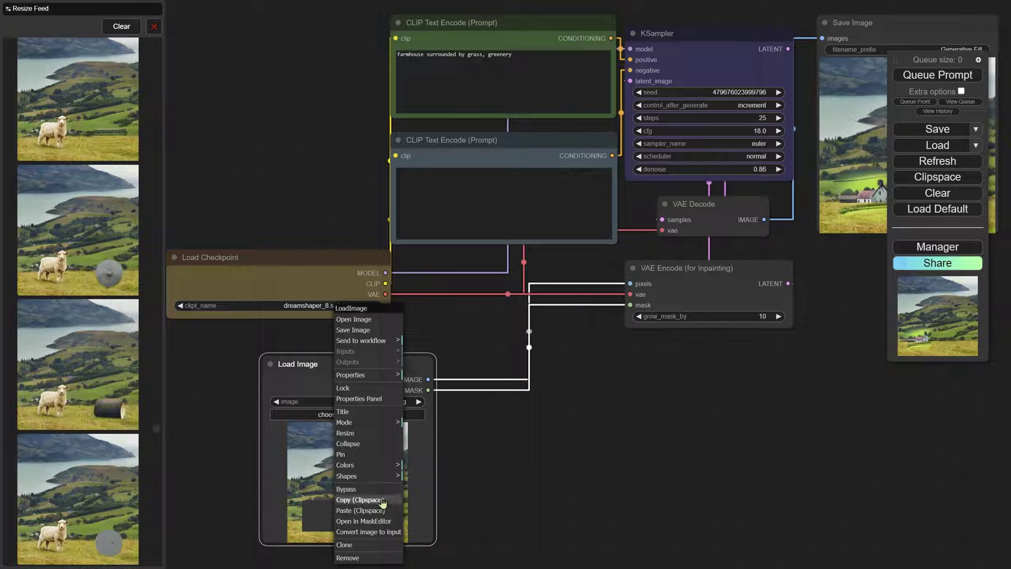
left_click(379, 510)
Move the Load Image node closer to the VAE Encode (for Inpainting) node.
scroll(452, 514, "down", 2)
scroll(456, 508, "up", 3)
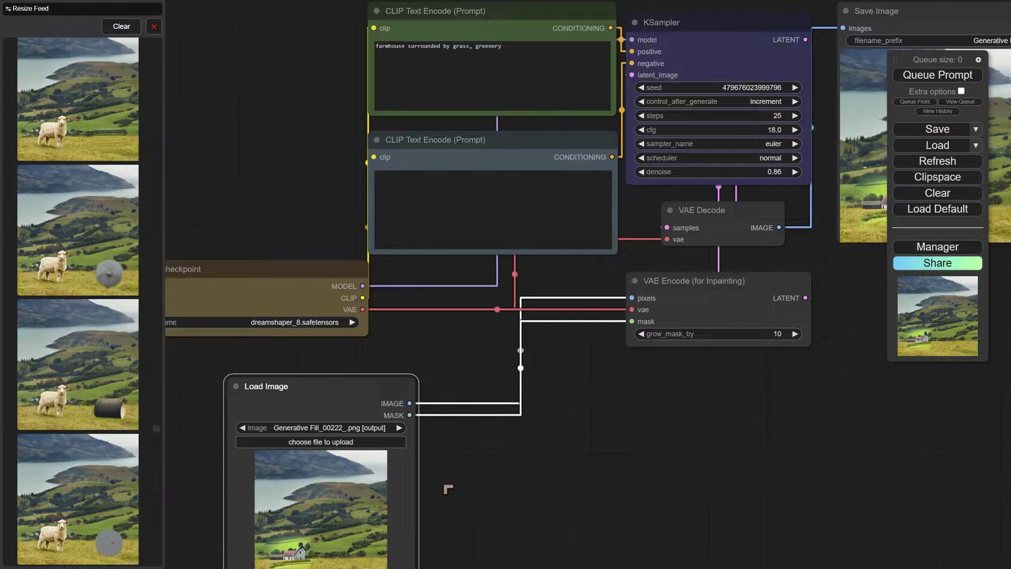
scroll(444, 485, "down", 1)
left_click_drag(435, 489, 403, 399)
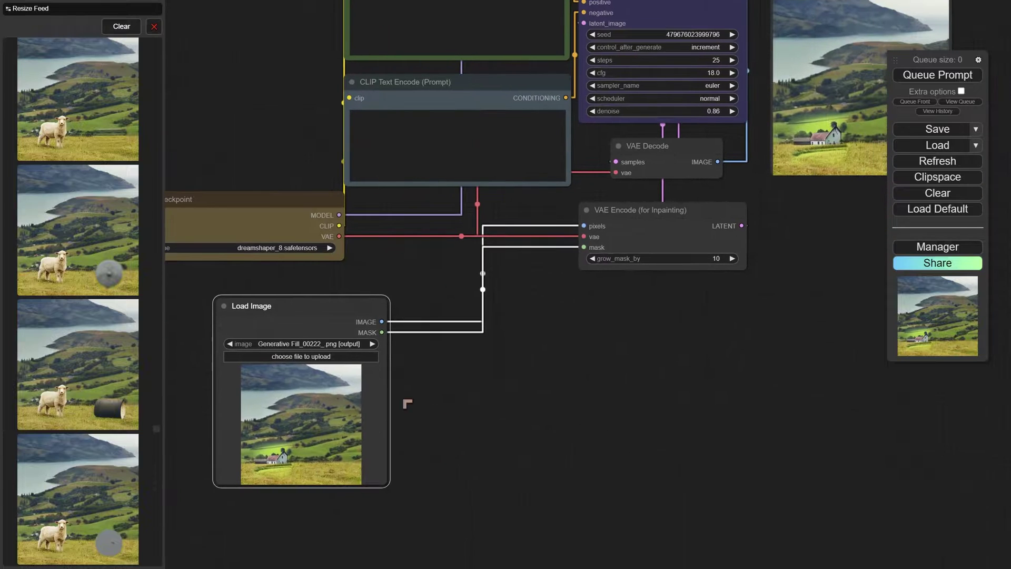
left_click_drag(299, 311, 298, 314)
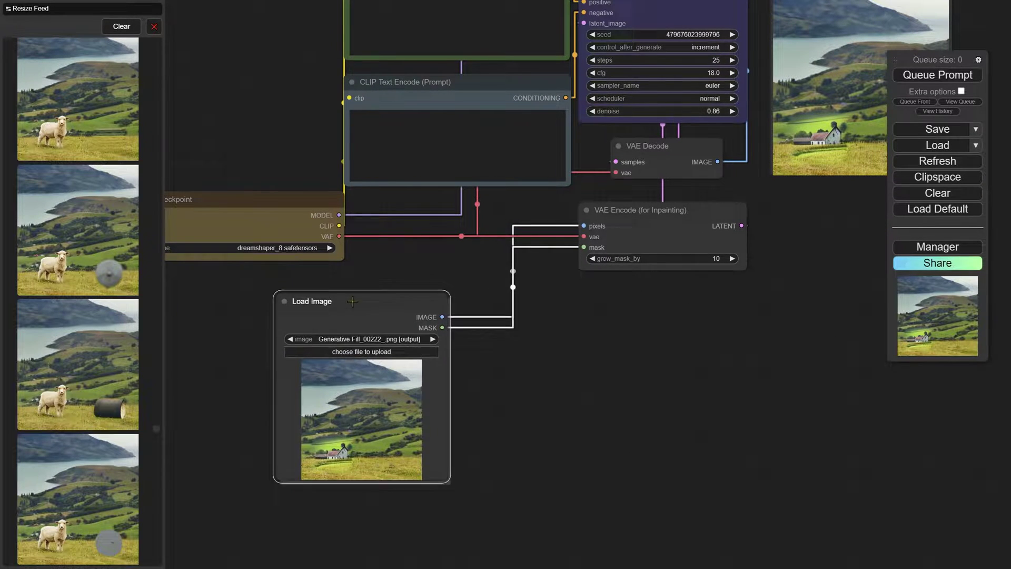
left_click_drag(353, 301, 356, 306)
left_click_drag(568, 381, 528, 417)
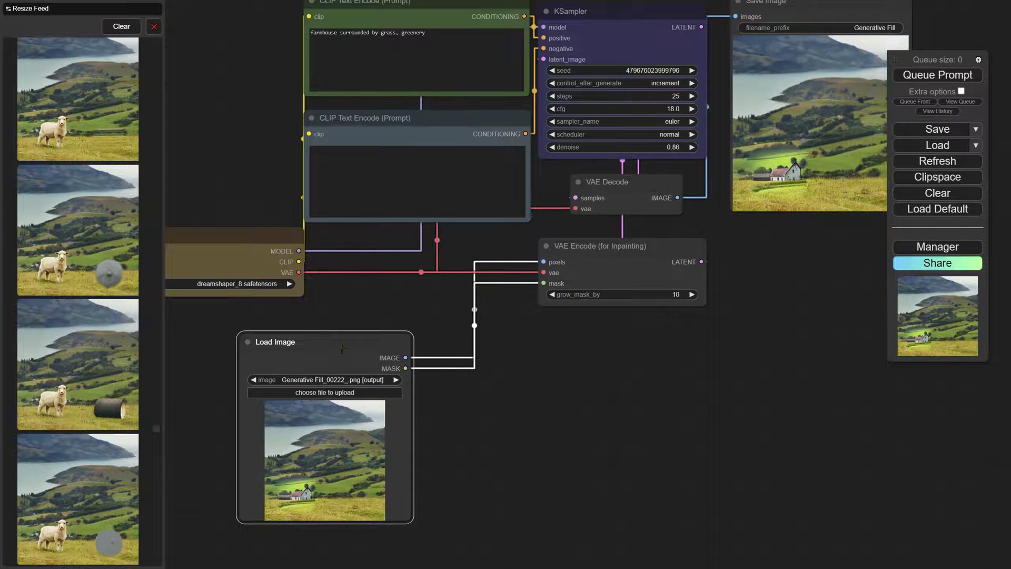
left_click_drag(463, 414, 410, 456)
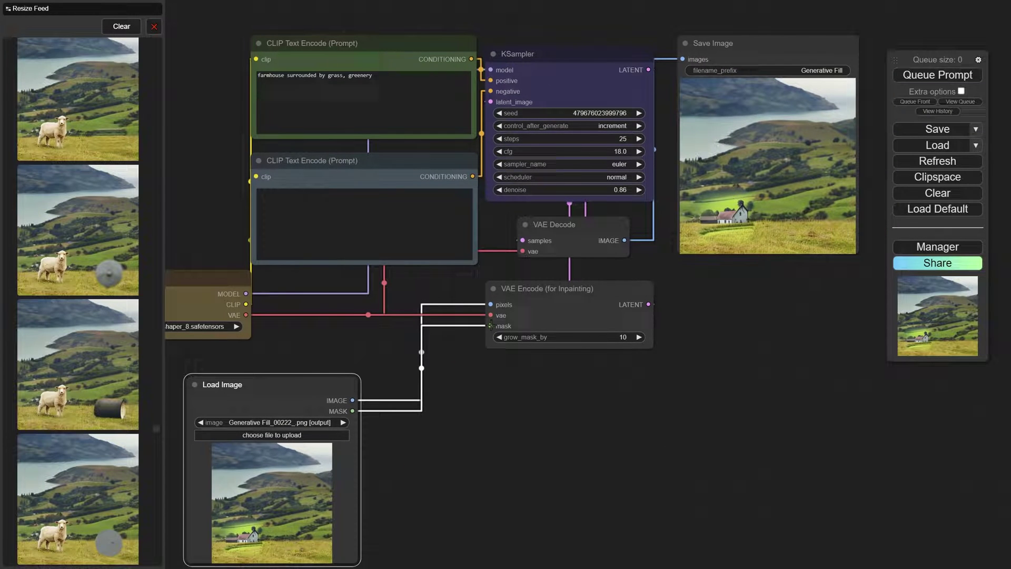
Examine the VAE Encode (for Inpainting) node and the farmhouse in the Load Image preview.
scroll(563, 287, "up", 5)
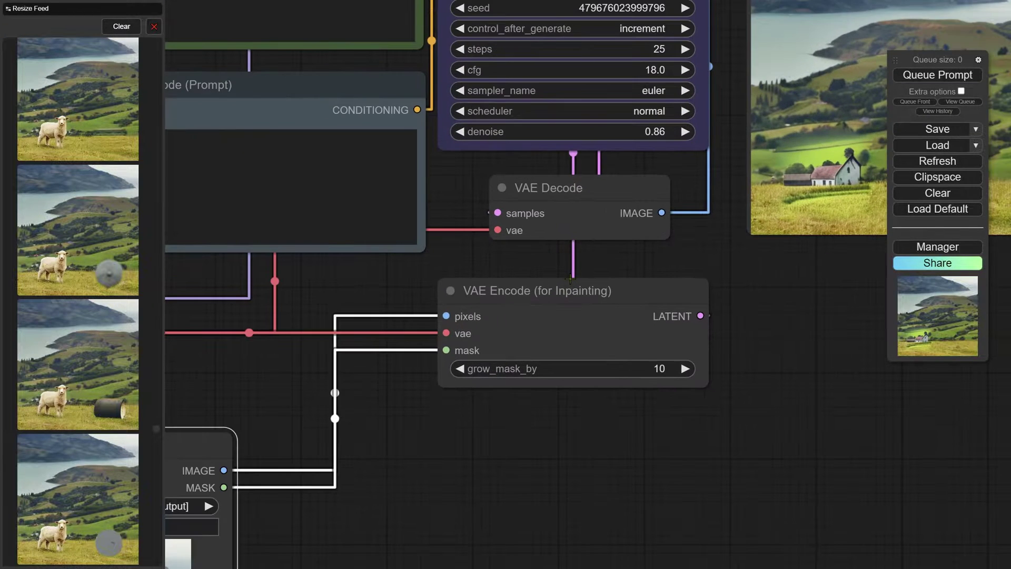
scroll(565, 296, "down", 5)
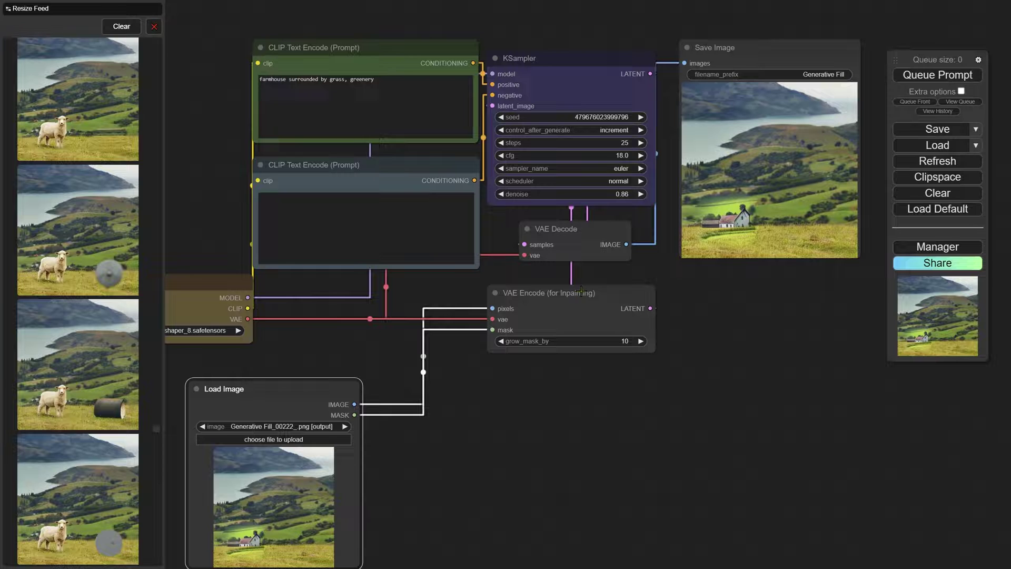
left_click(574, 294)
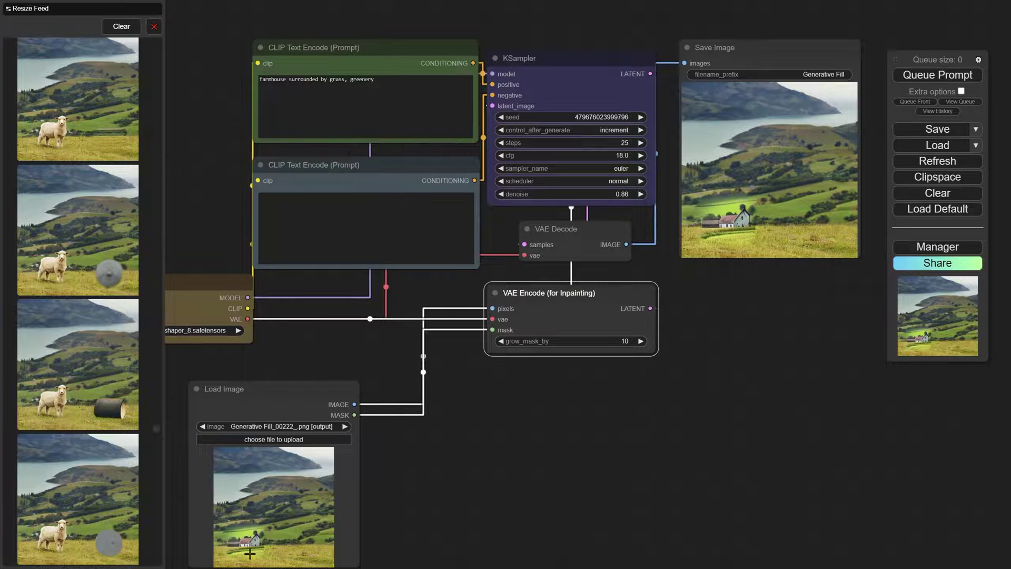
left_click_drag(380, 503, 491, 397)
scroll(421, 398, "up", 5)
scroll(380, 356, "down", 3)
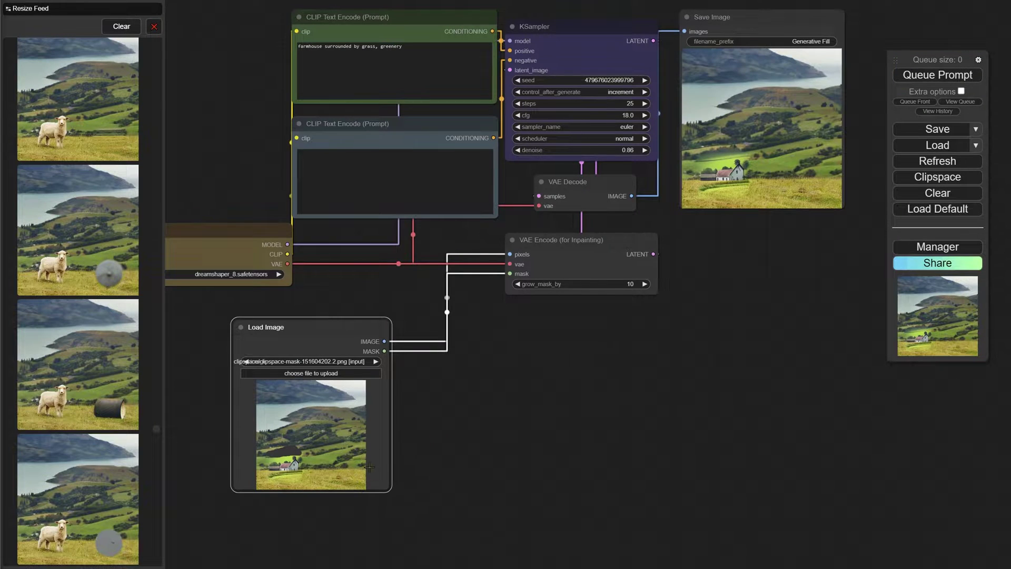
Open the Load Image picture in the MaskEditor and adjust the brush thickness to suit the area around the farmhouse.
scroll(370, 467, "up", 15)
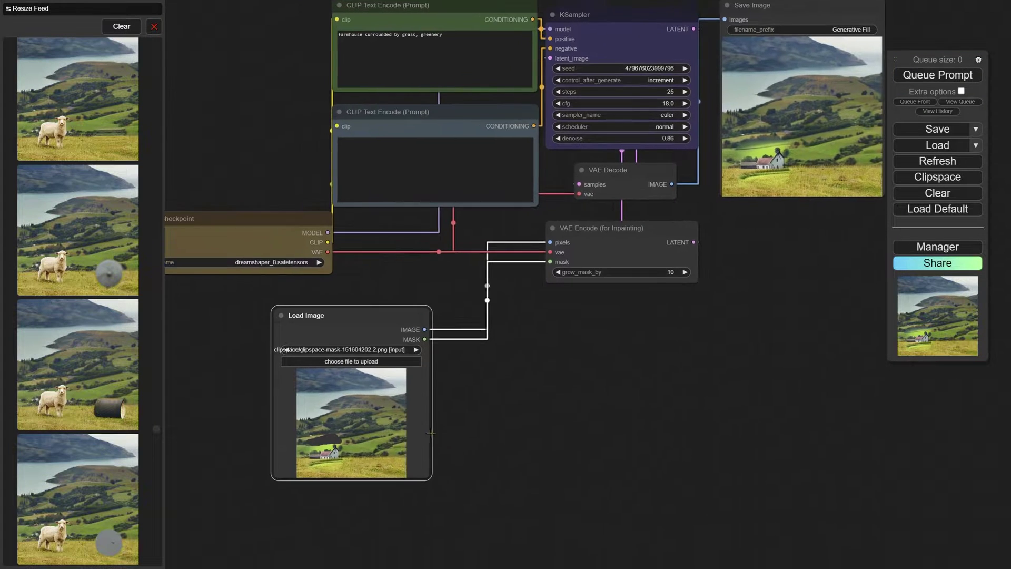
scroll(361, 429, "up", 2)
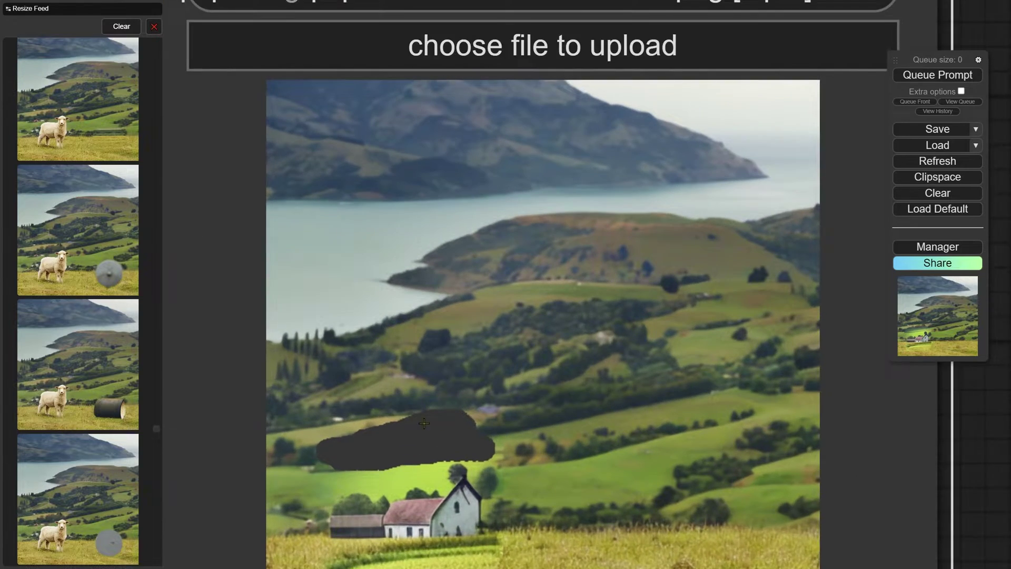
scroll(469, 445, "down", 7)
scroll(466, 444, "down", 3)
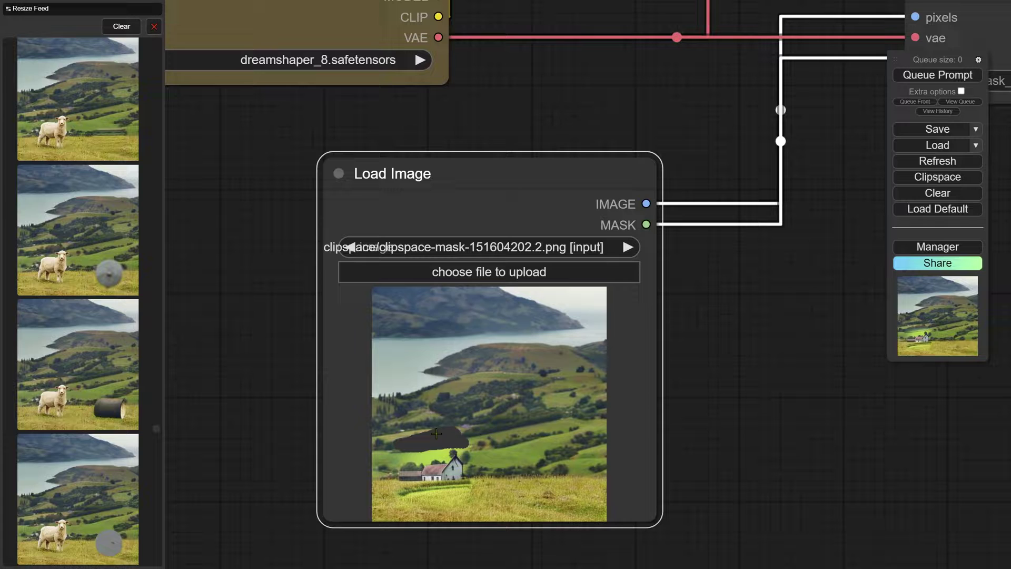
right_click(436, 434)
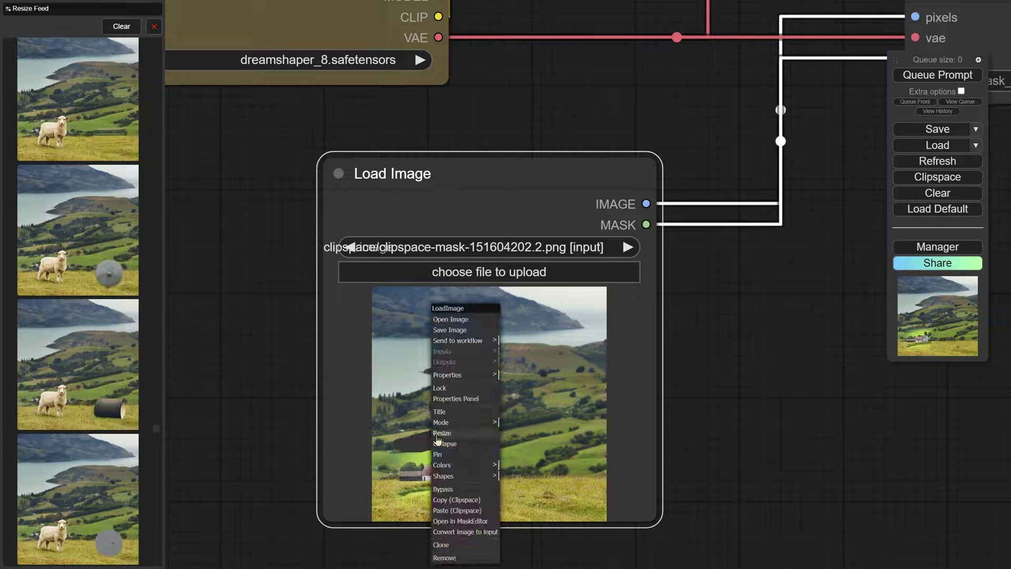
left_click(467, 521)
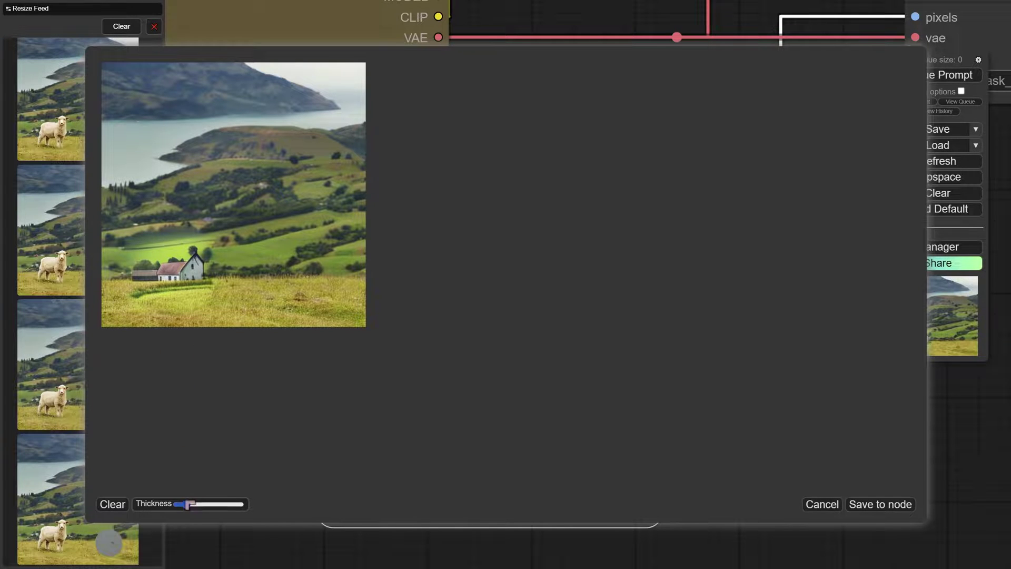
left_click_drag(181, 507, 196, 509)
scroll(140, 240, "up", 10)
left_click_drag(241, 509, 228, 511)
left_click_drag(218, 505, 203, 505)
left_click_drag(203, 506, 199, 505)
Paint one mask stroke above the farmhouse and another on the grass below it, and save the mask to the node.
left_click_drag(201, 237, 146, 243)
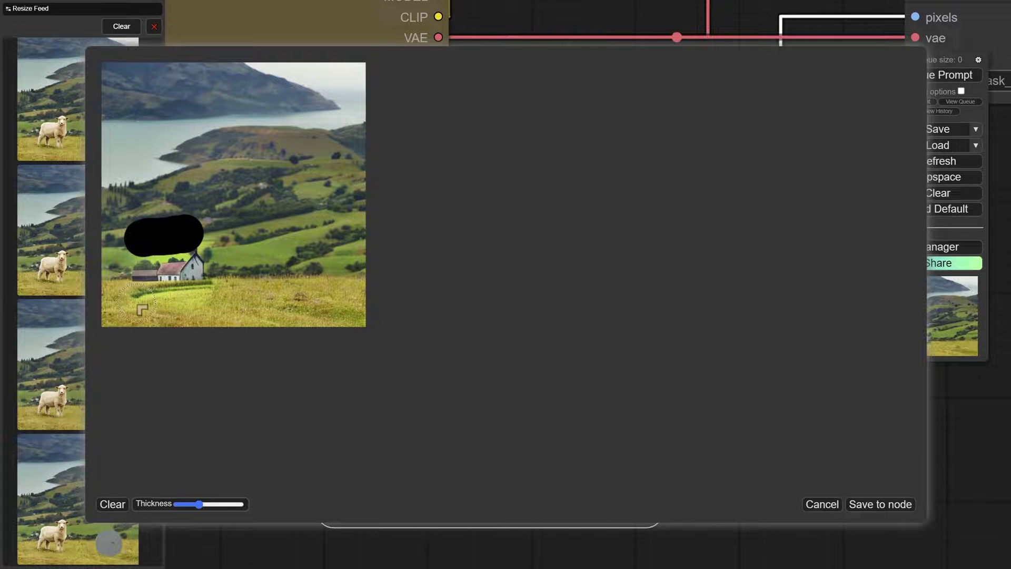
left_click_drag(148, 315, 210, 310)
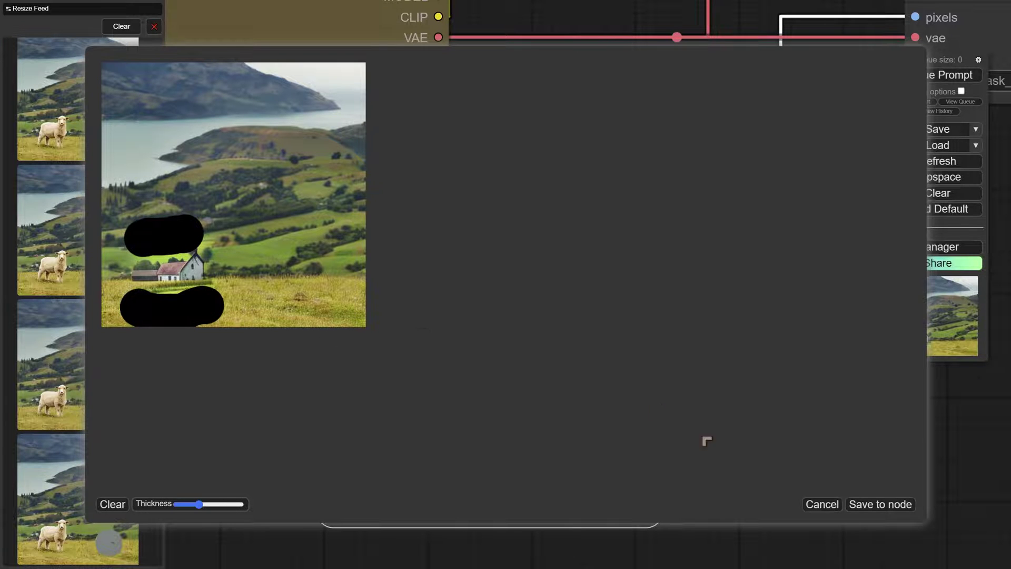
left_click(874, 505)
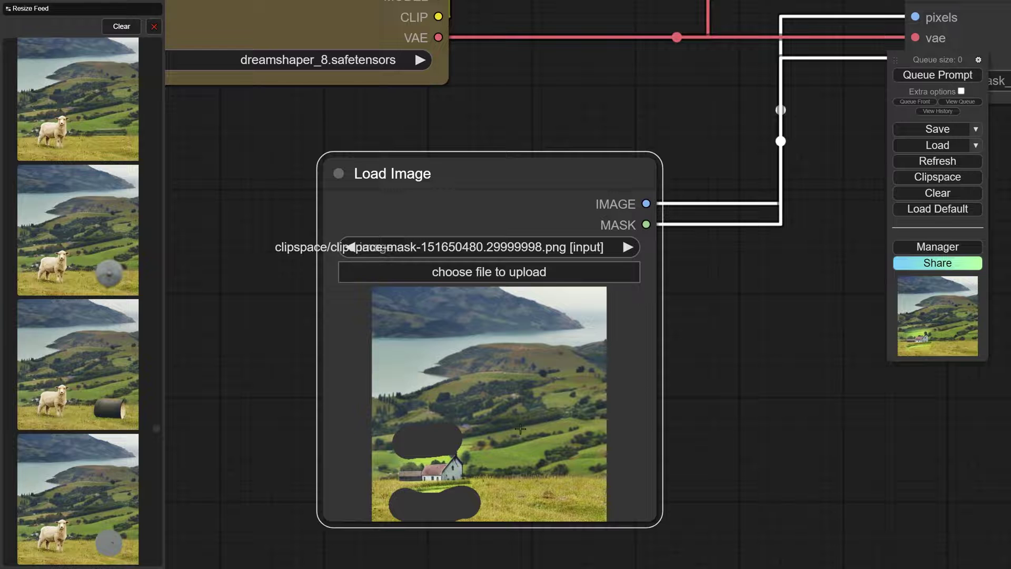
Generate an image with the two masked areas and inspect the result in the Save Image node.
left_click_drag(683, 309, 573, 384)
scroll(590, 363, "down", 7)
left_click_drag(624, 359, 466, 451)
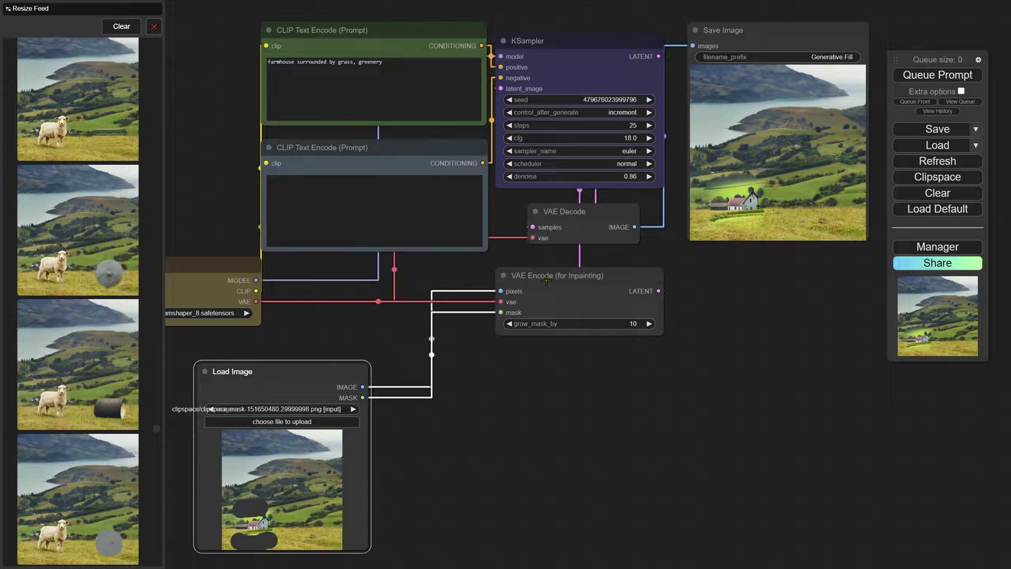
left_click_drag(640, 366, 602, 419)
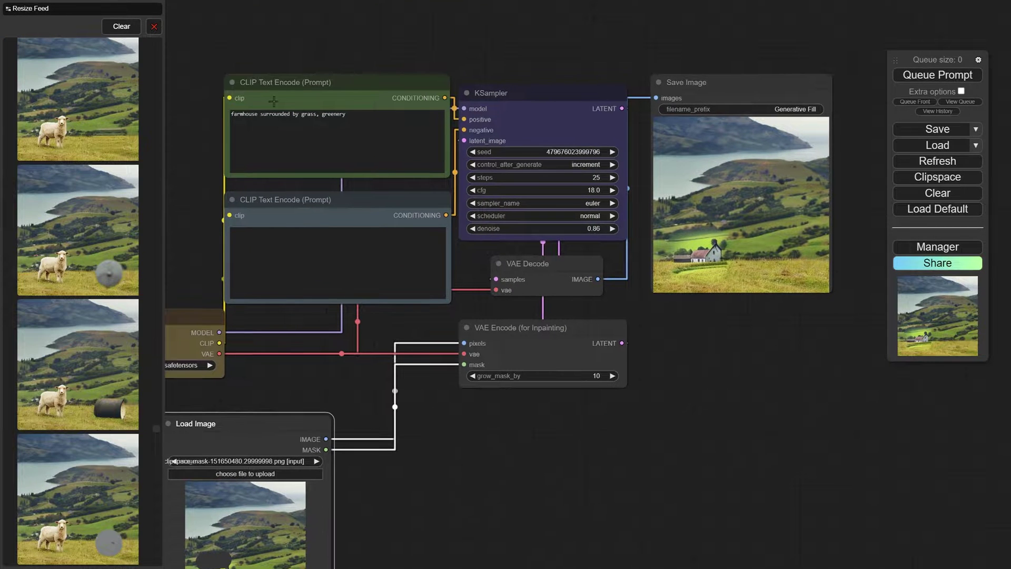
left_click(908, 77)
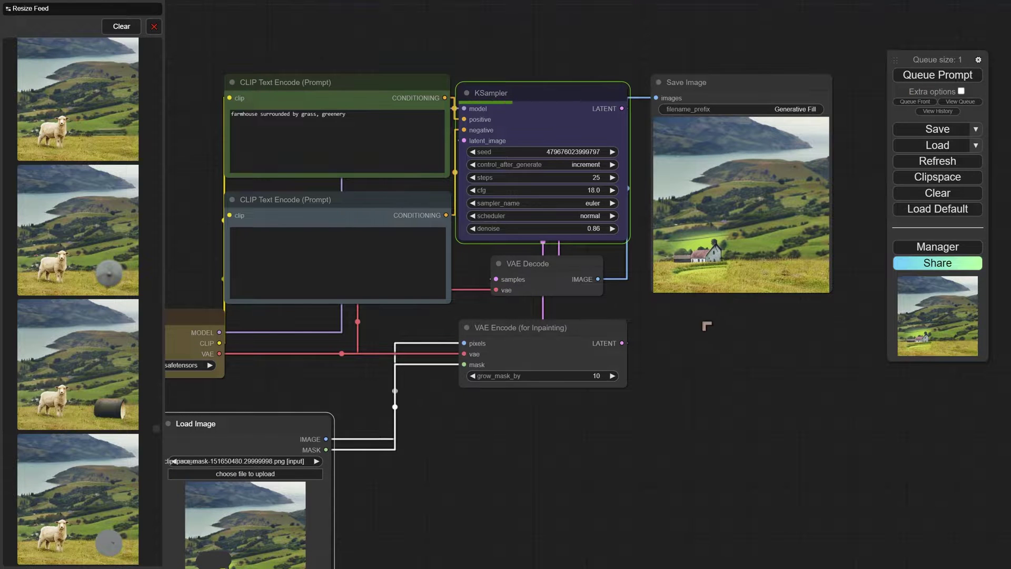
scroll(707, 326, "up", 5)
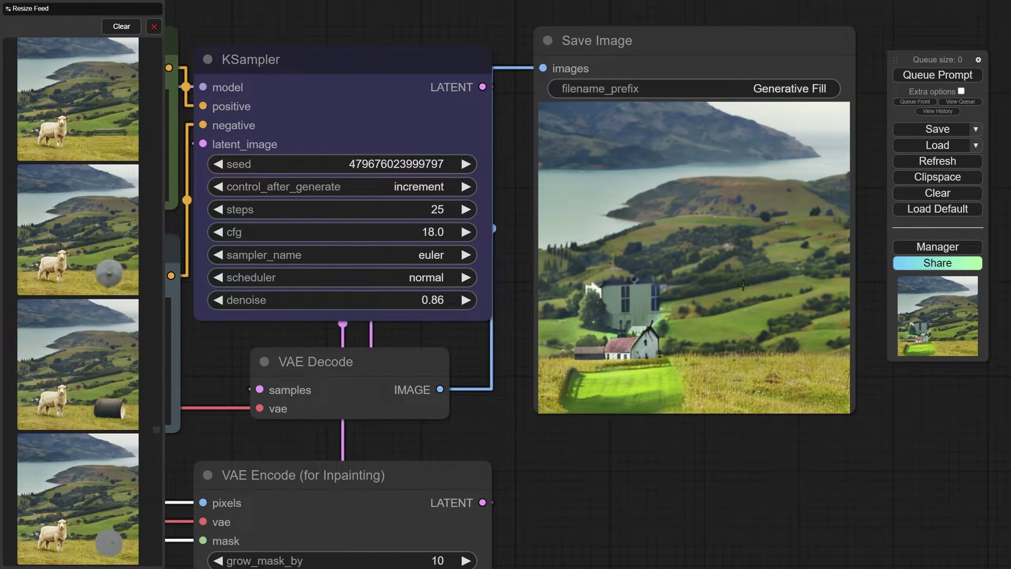
Repaint the Load Image mask as a single horizontal stroke above the farmhouse, using a slightly thinner brush, and save it to the node.
scroll(743, 284, "down", 7)
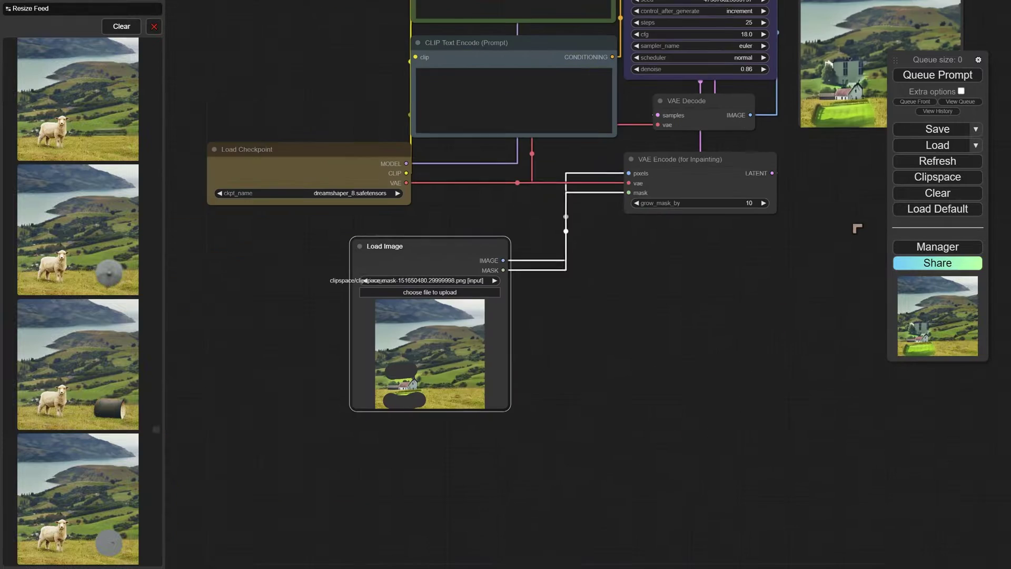
scroll(422, 364, "up", 9)
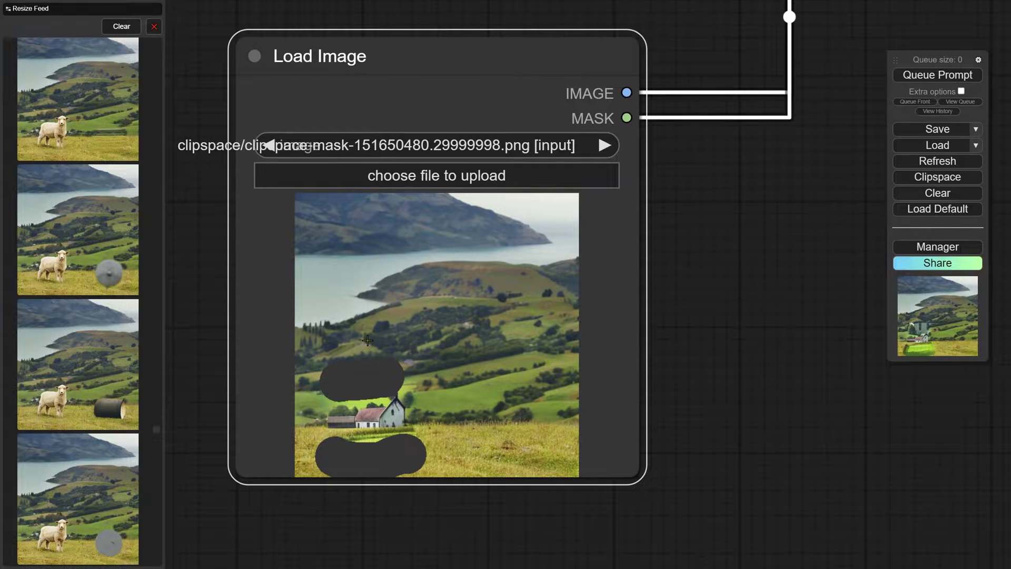
right_click(368, 311)
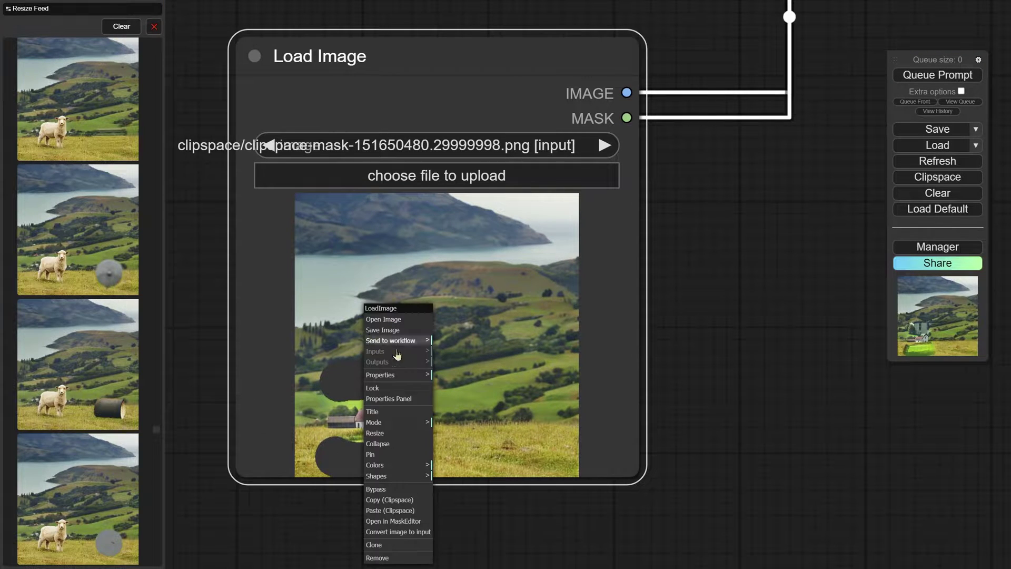
left_click(401, 521)
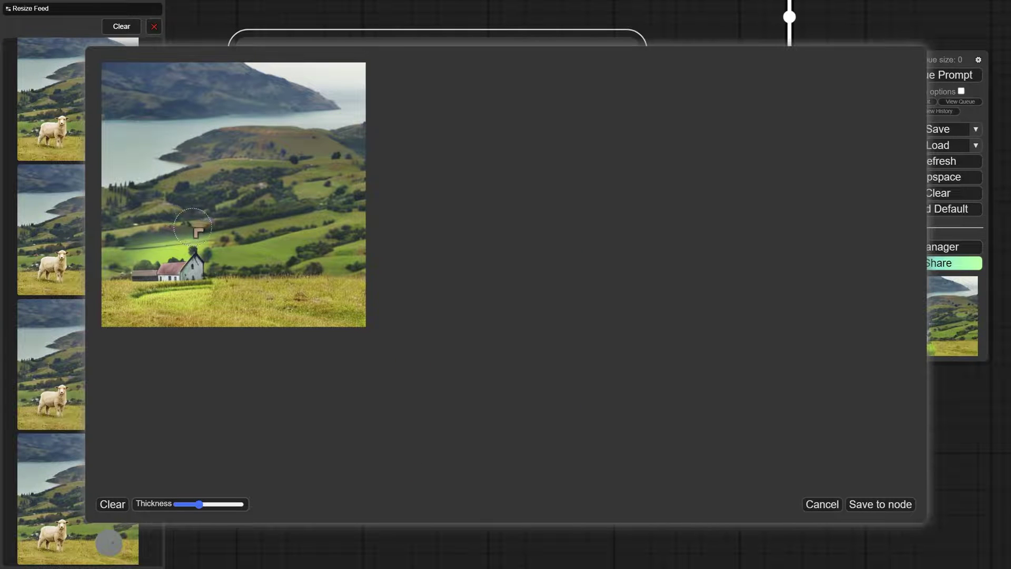
scroll(197, 232, "up", 15)
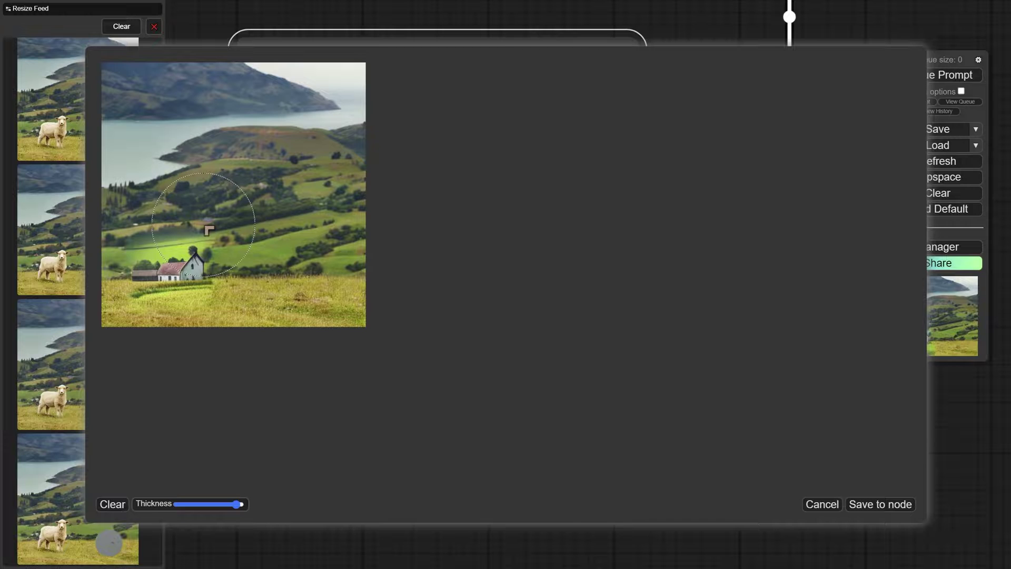
scroll(209, 230, "down", 12)
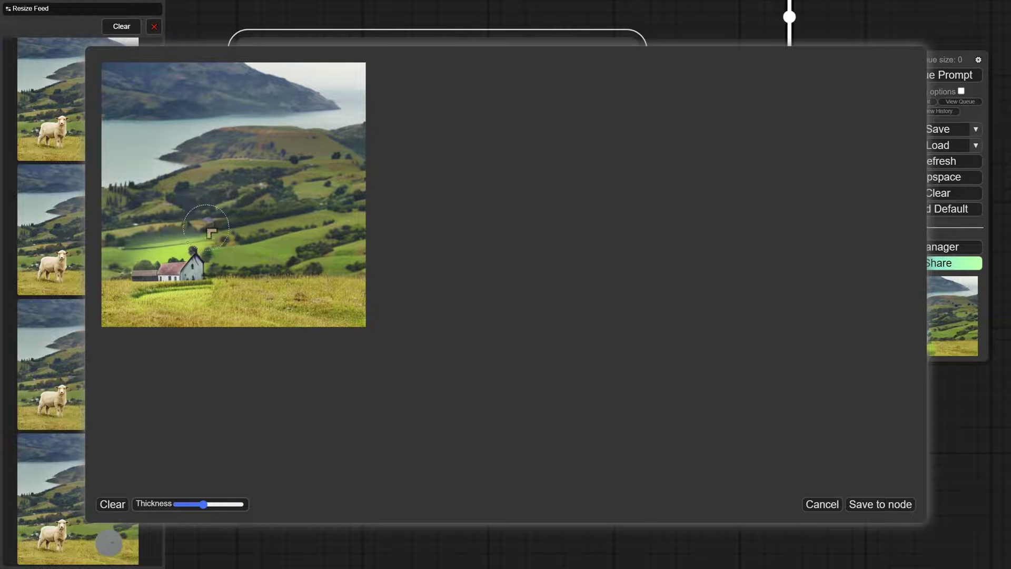
scroll(208, 230, "down", 3)
left_click_drag(206, 228, 126, 240)
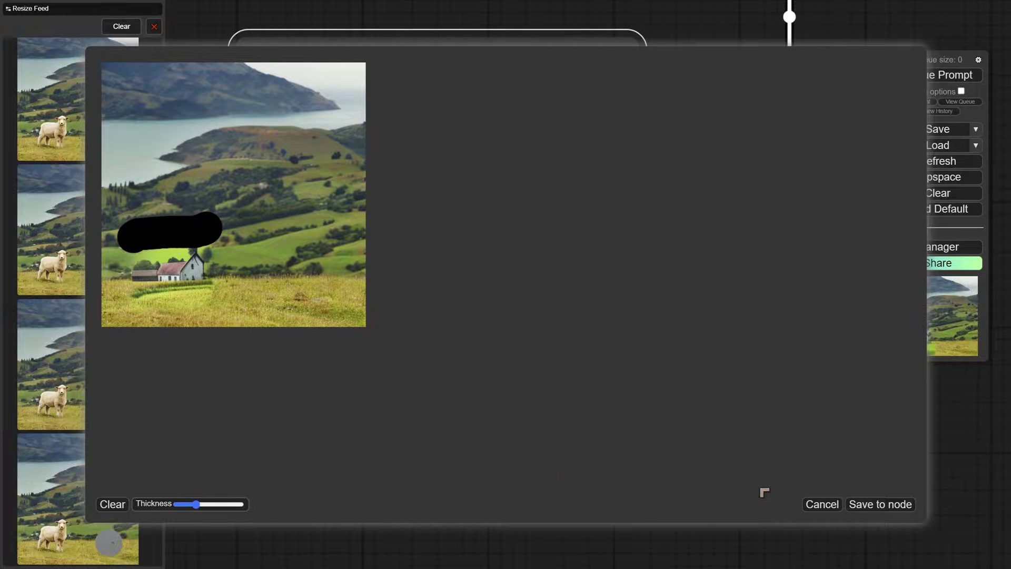
left_click(879, 506)
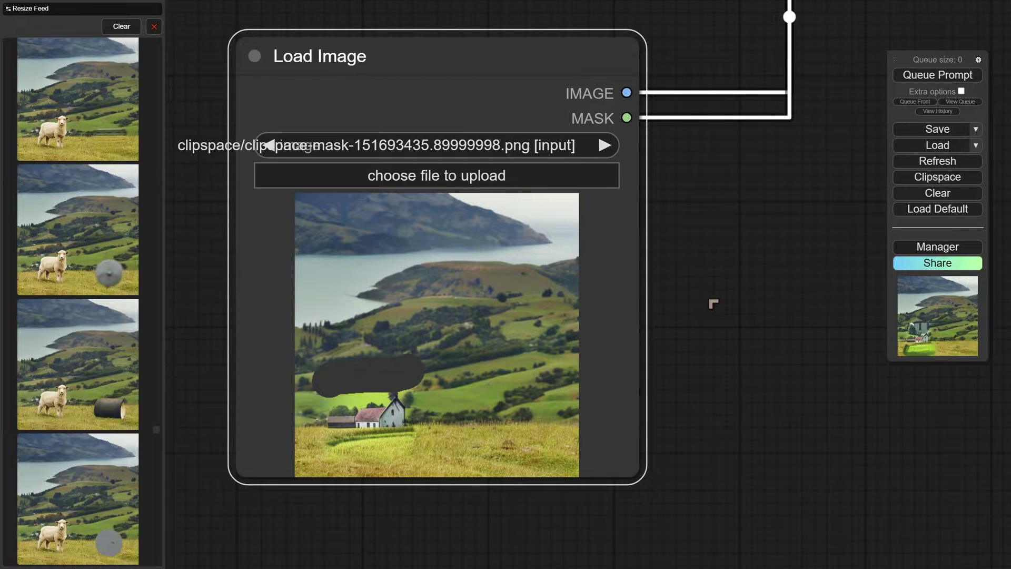
Replace the text in the positive prompt node with "grass and greenery".
left_click_drag(745, 316, 757, 456)
scroll(748, 411, "down", 9)
left_click_drag(632, 290, 531, 413)
left_click(563, 145)
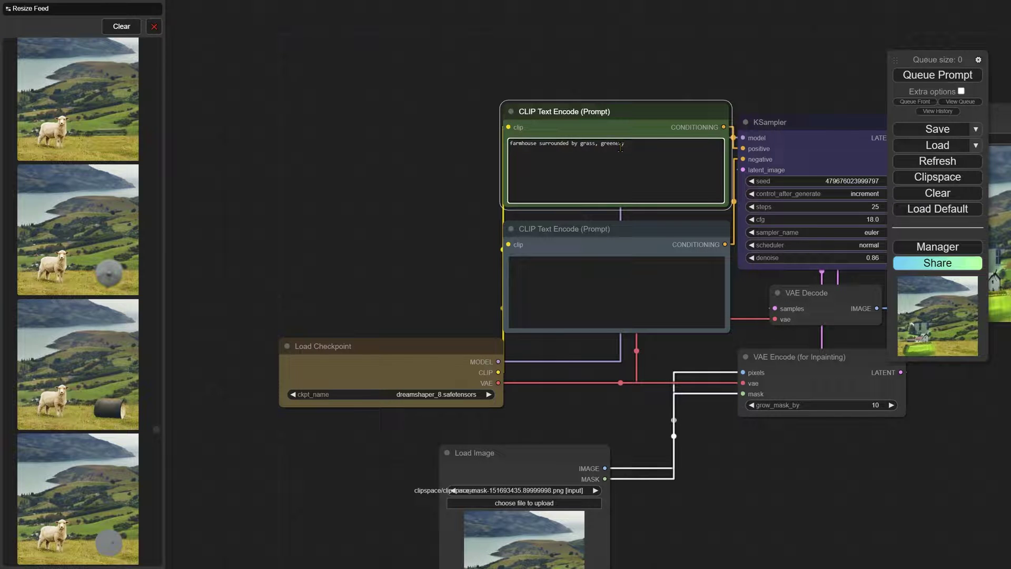
left_click_drag(579, 140, 536, 142)
key("BackSpace")
key("BackSpace")
key("BackSpace")
key("BackSpace")
key("BackSpace")
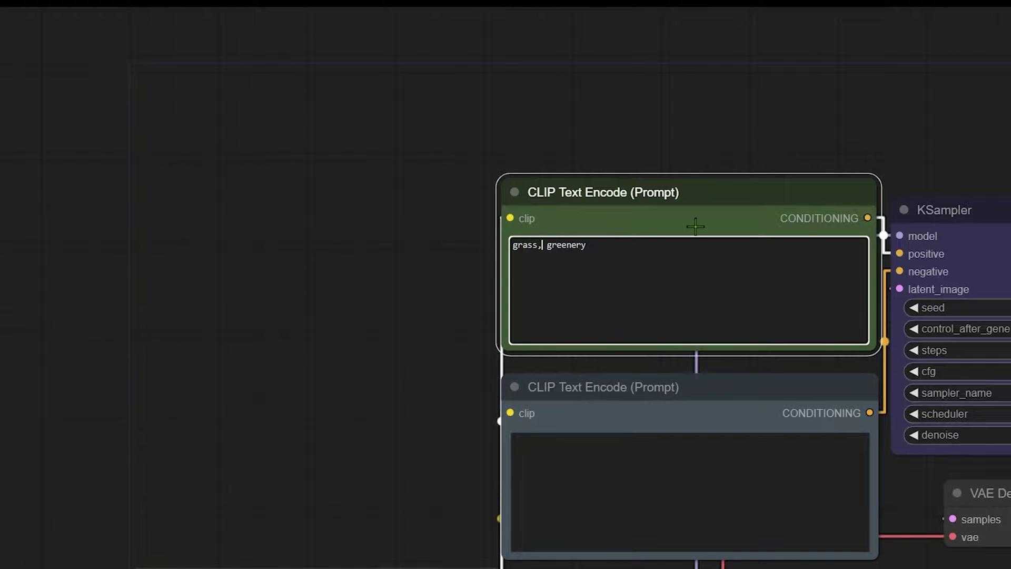
key("BackSpace")
type("nad")
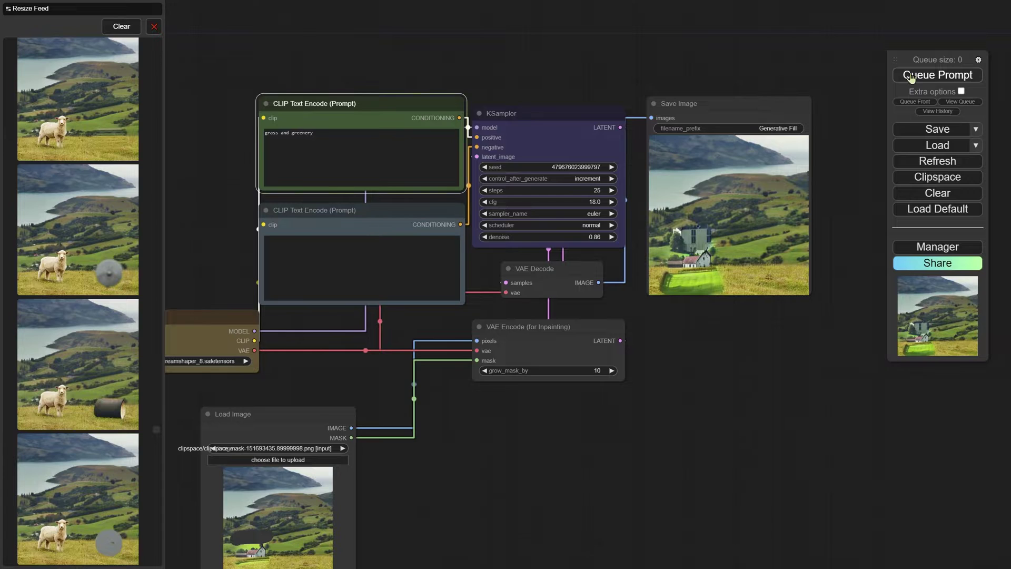
Generate an image from the new prompt and inspect the filled area above the farmhouse in the Save Image node.
left_click(912, 77)
scroll(726, 271, "down", 4)
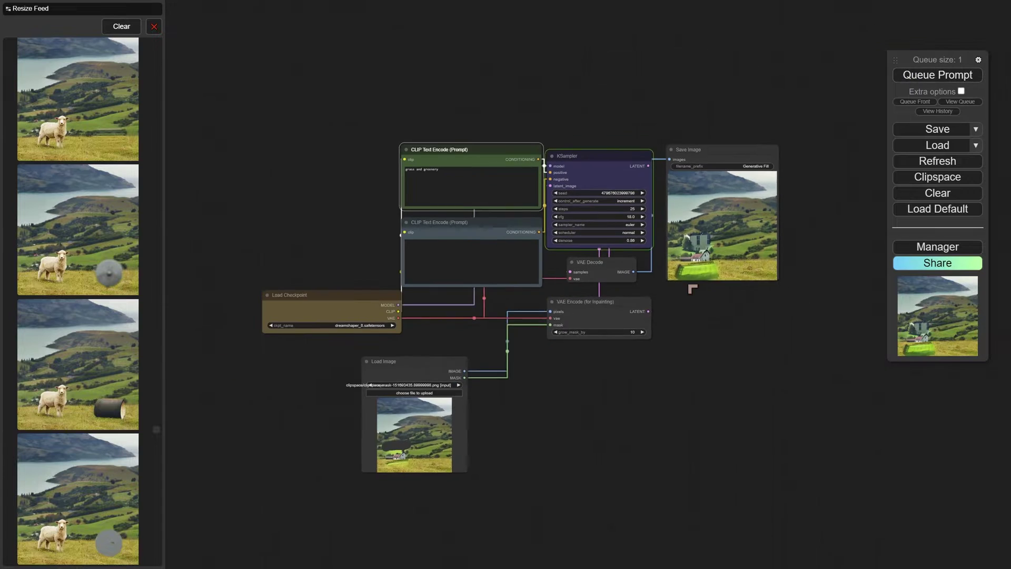
left_click_drag(693, 289, 694, 324)
scroll(732, 308, "up", 5)
scroll(742, 252, "up", 5)
scroll(592, 272, "down", 7)
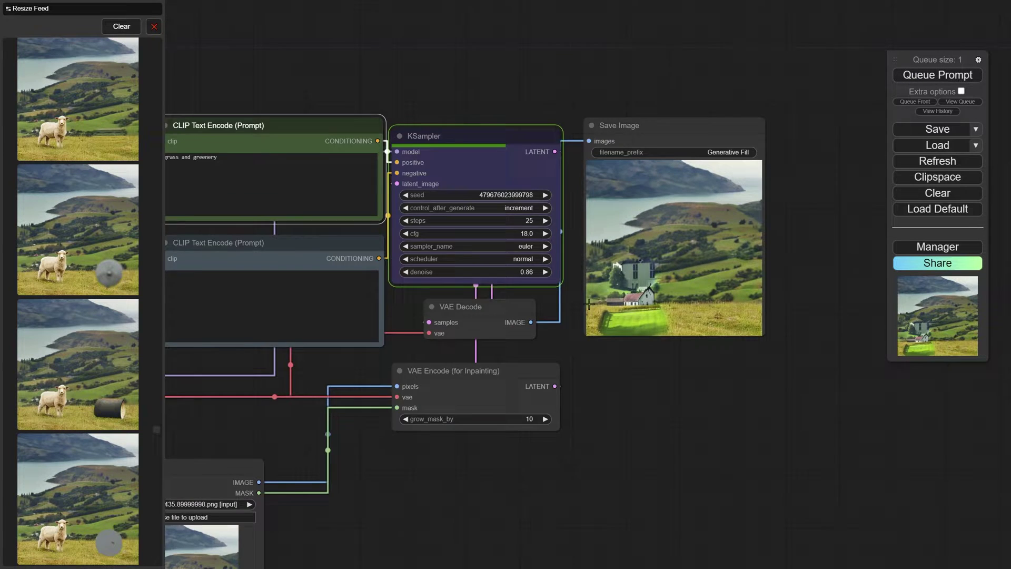
left_click_drag(485, 459, 576, 337)
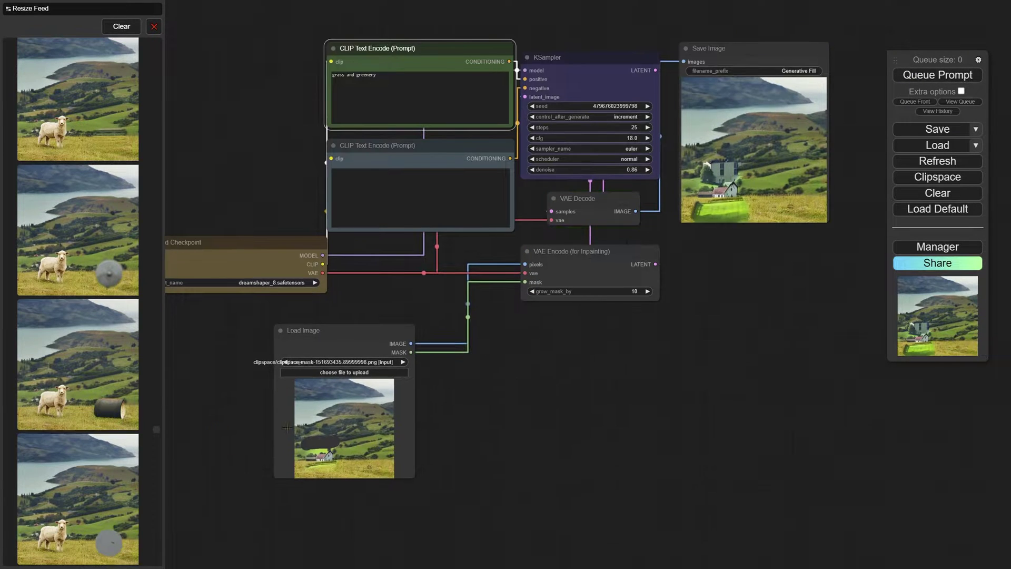
left_click_drag(703, 318, 621, 488)
scroll(664, 334, "up", 10)
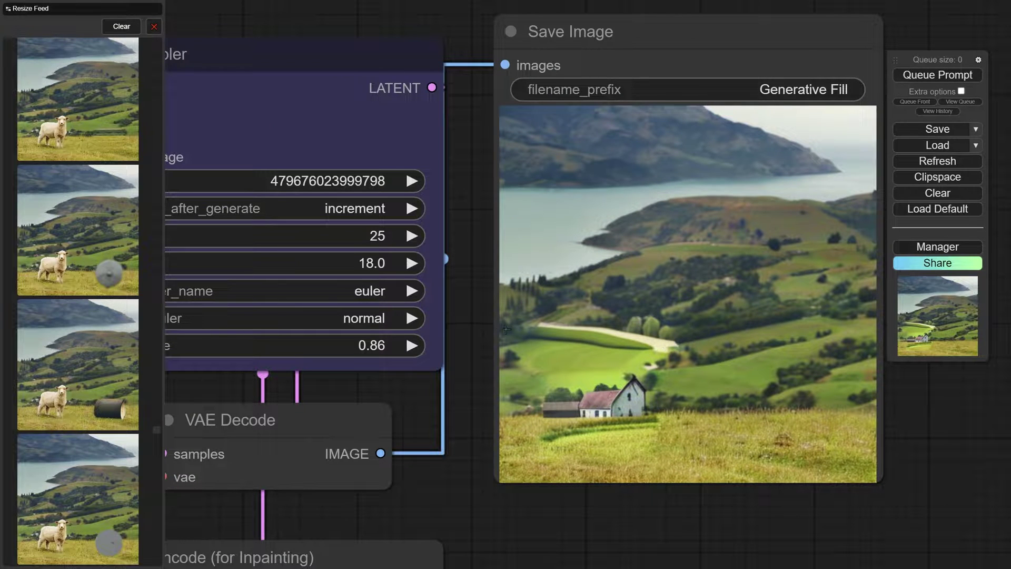
scroll(658, 341, "down", 6)
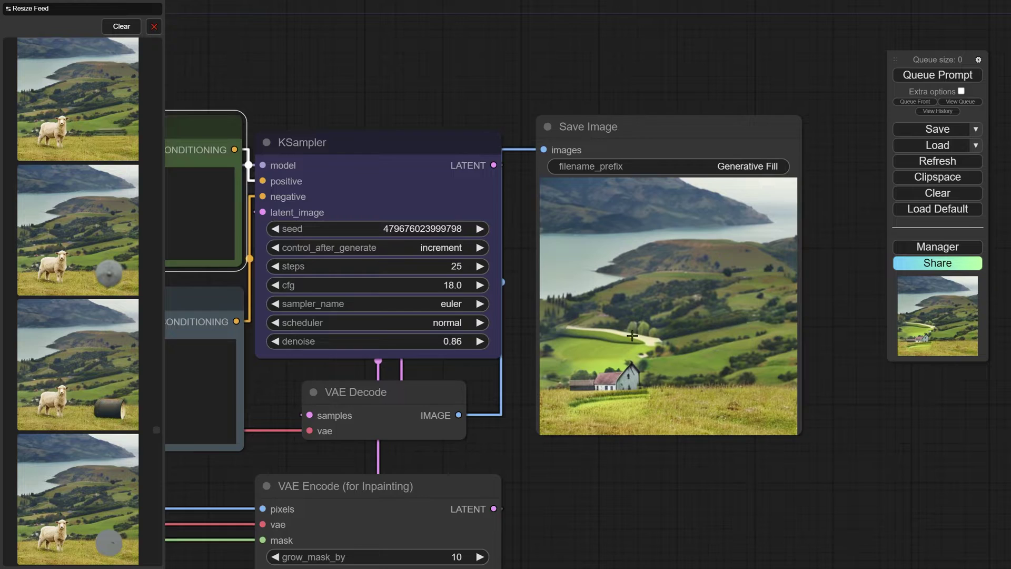
Generate another variation with the incremented seed and examine the hillside behind the farmhouse up close.
left_click(921, 74)
scroll(750, 248, "up", 3)
scroll(650, 319, "up", 2)
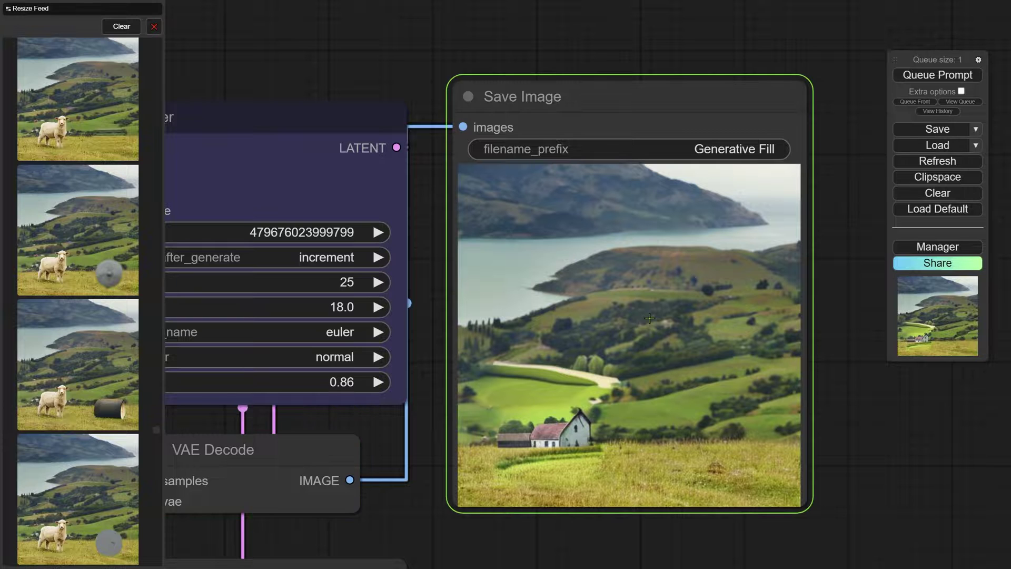
scroll(639, 364, "down", 5)
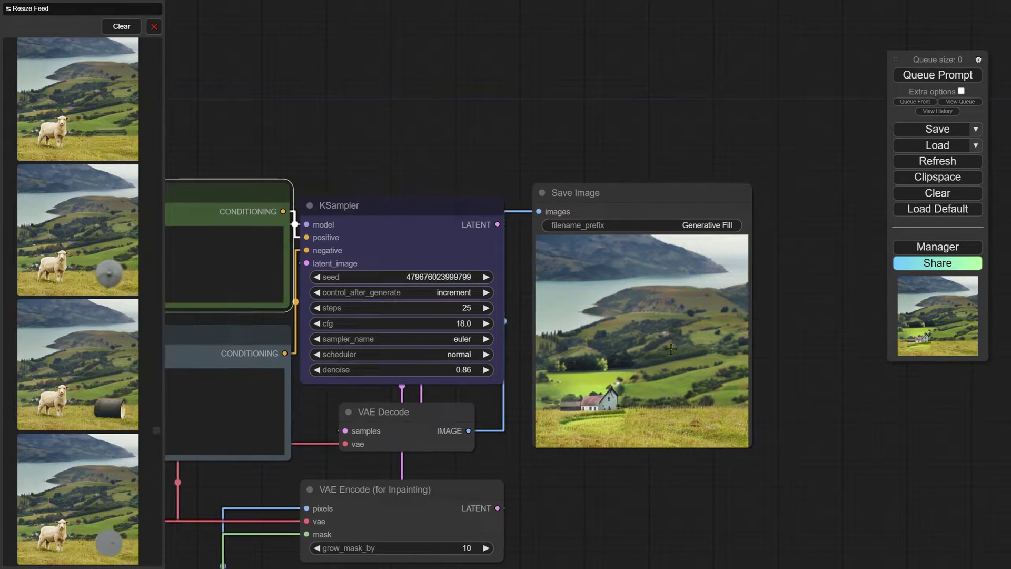
left_click_drag(641, 372, 688, 323)
scroll(688, 323, "up", 2)
scroll(688, 323, "up", 3)
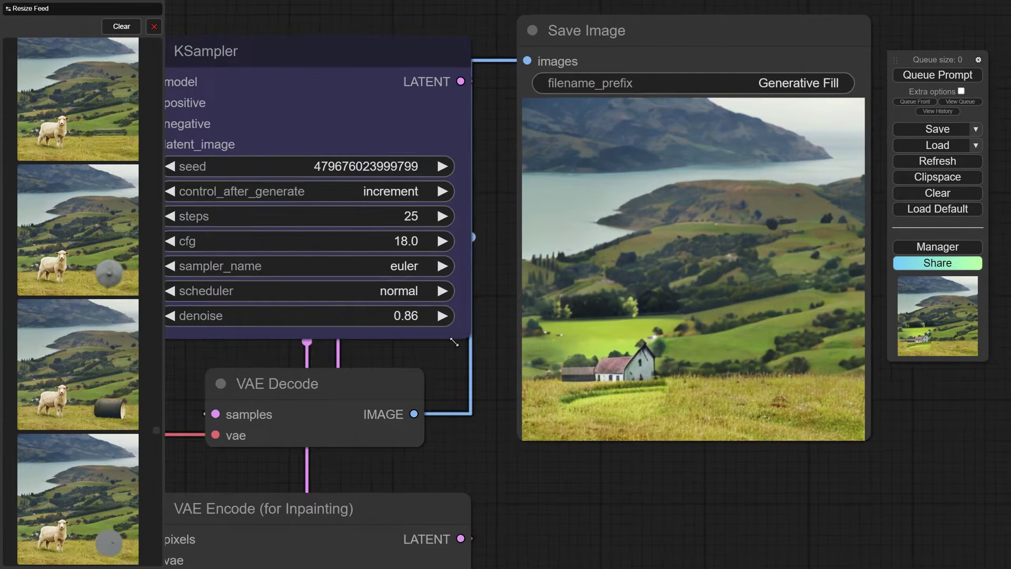
scroll(454, 342, "up", 2)
scroll(595, 321, "down", 2)
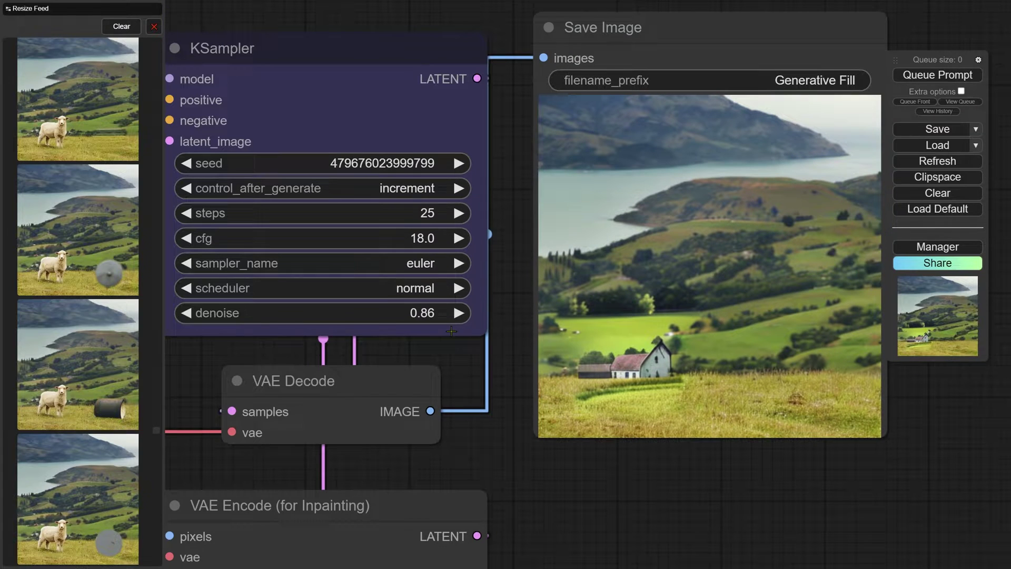
left_click(186, 163)
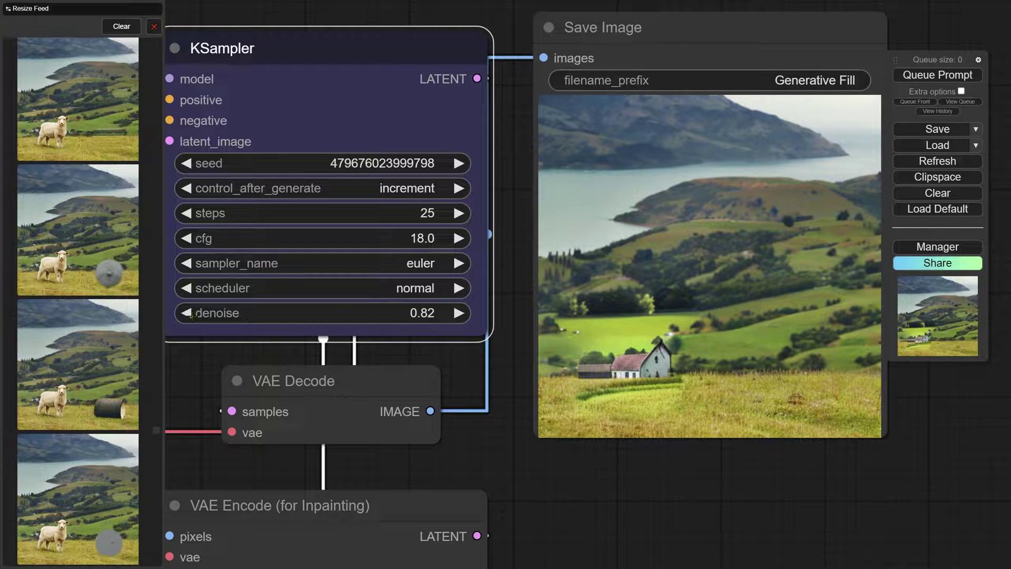
left_click(904, 77)
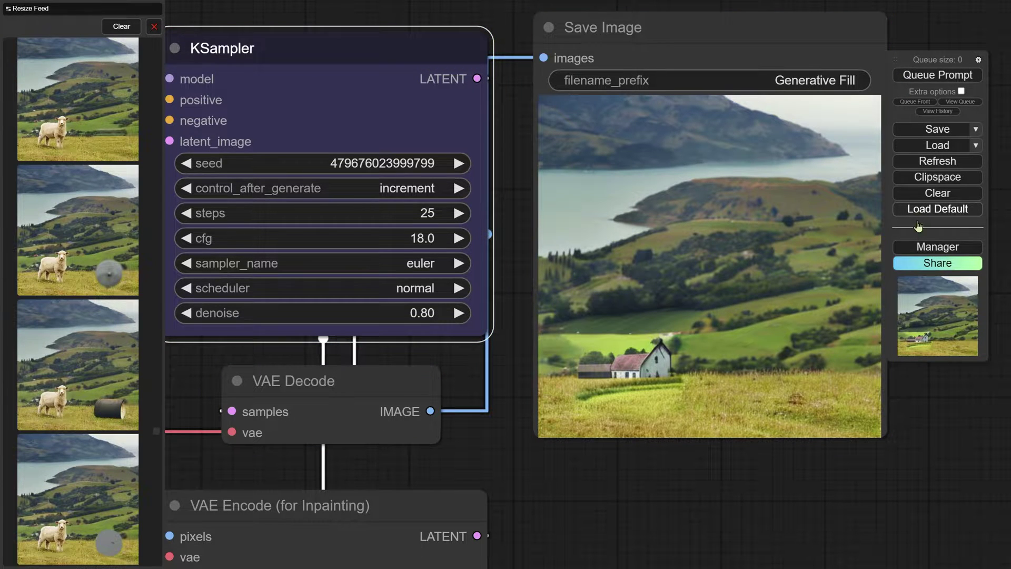
scroll(811, 312, "down", 4)
left_click_drag(787, 369, 783, 262)
scroll(703, 274, "up", 4)
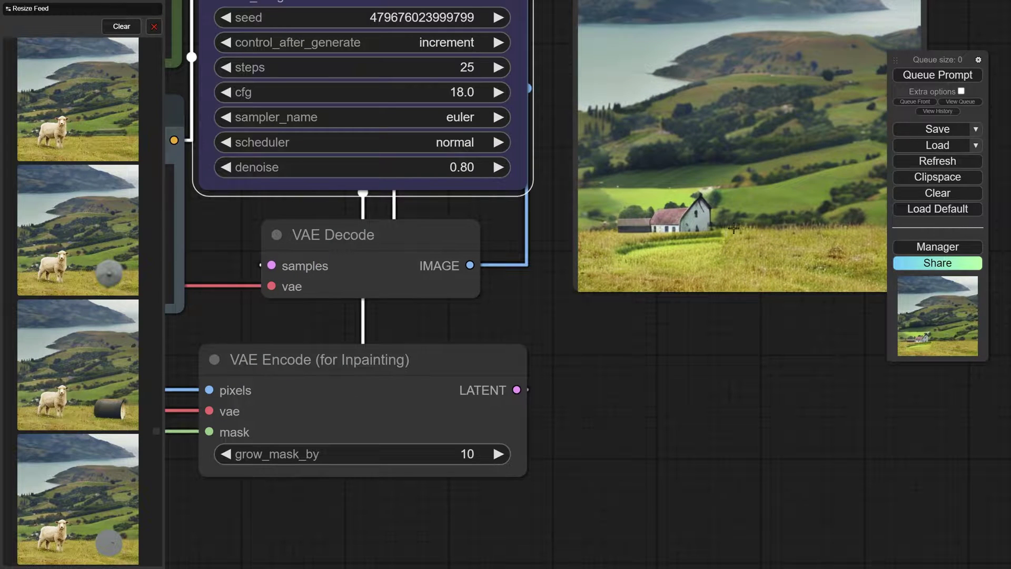
scroll(709, 257, "down", 3)
left_click_drag(693, 262, 688, 291)
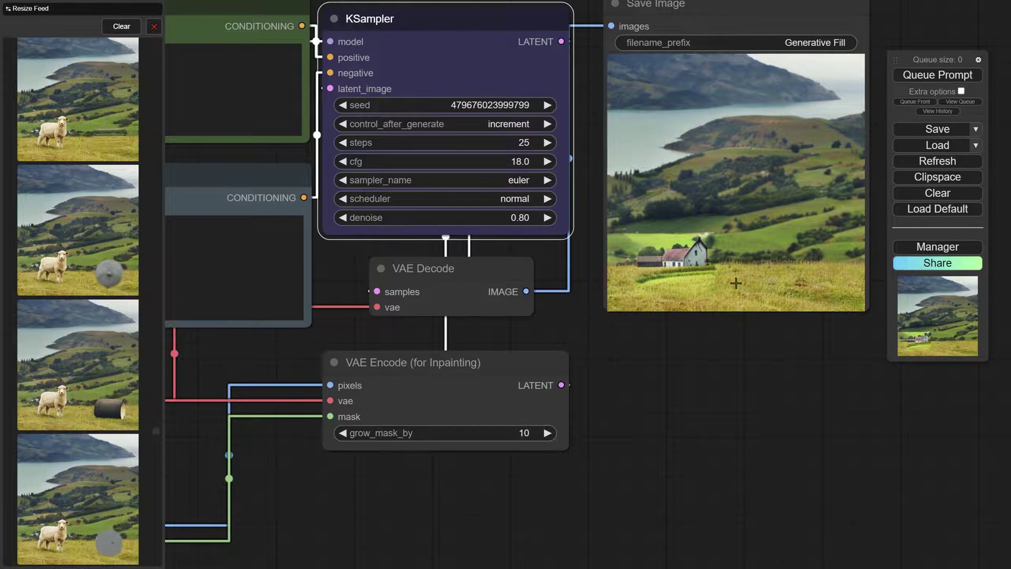
scroll(793, 254, "down", 3)
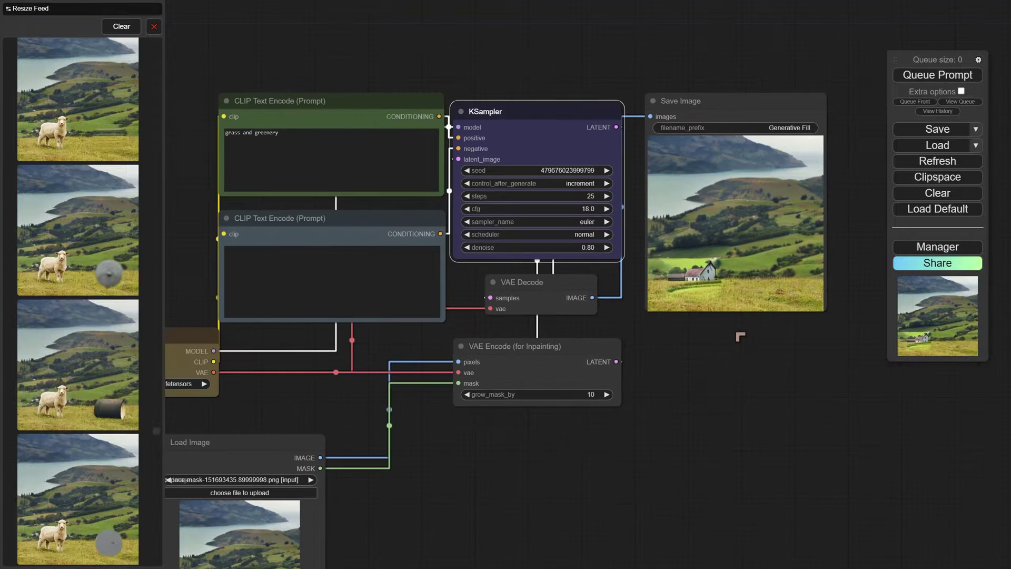
scroll(741, 199, "down", 1)
scroll(737, 211, "up", 2)
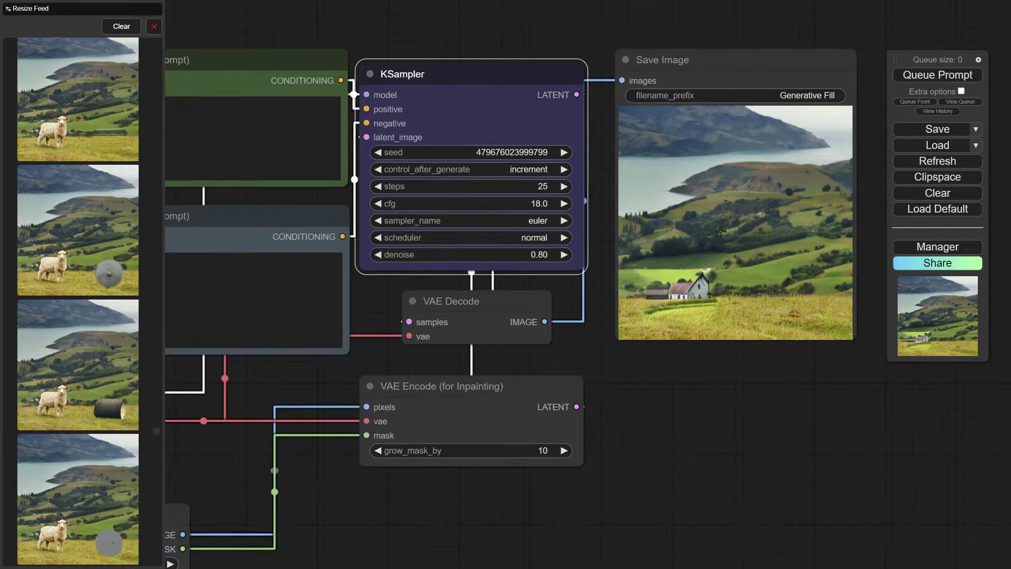
scroll(721, 232, "down", 1)
Copy the generated picture from the Save Image node through the clipspace into the Load Image node.
right_click(714, 140)
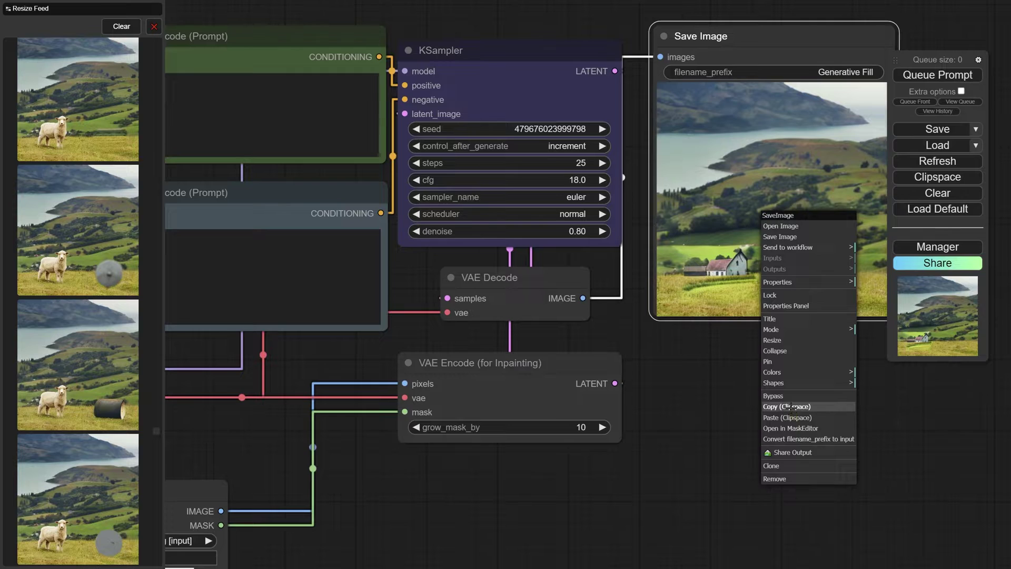
left_click(798, 406)
scroll(668, 458, "down", 1)
left_click_drag(669, 447, 827, 232)
right_click(315, 413)
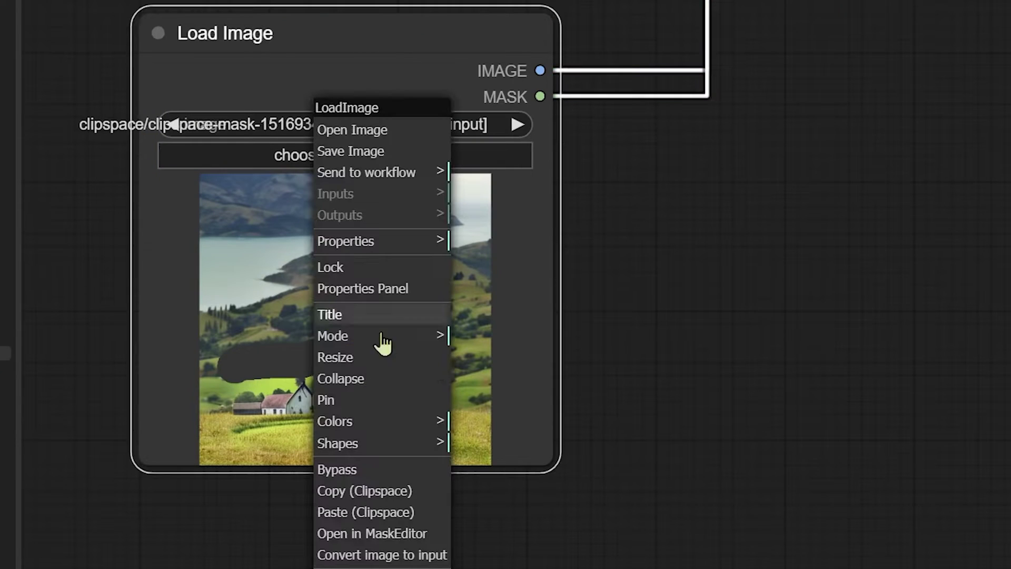
left_click(367, 512)
scroll(585, 391, "up", 3)
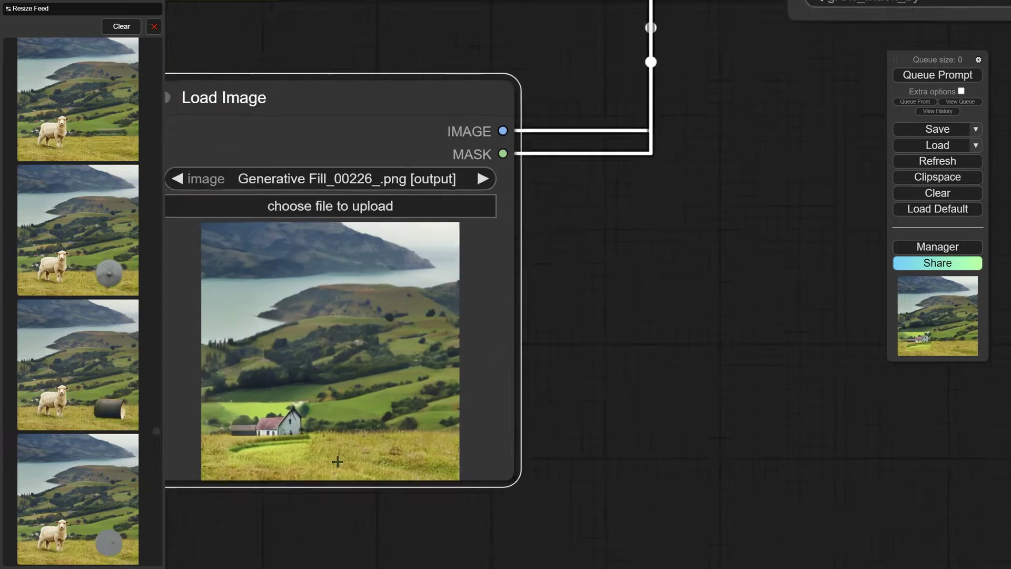
Mask the bright grass strip just below the farmhouse in the MaskEditor with a thinner brush, and save it to the node.
scroll(338, 462, "up", 5)
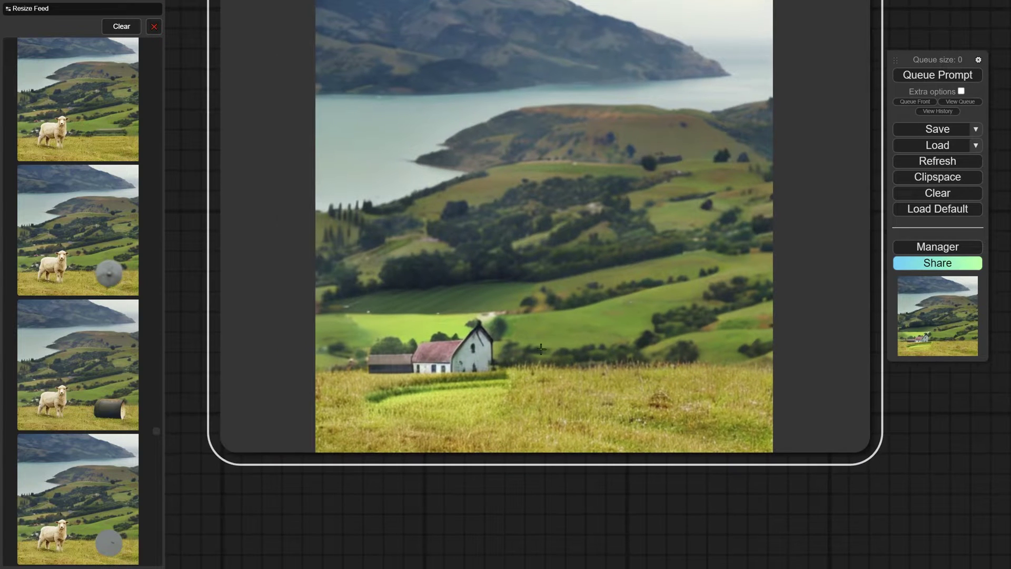
right_click(541, 350)
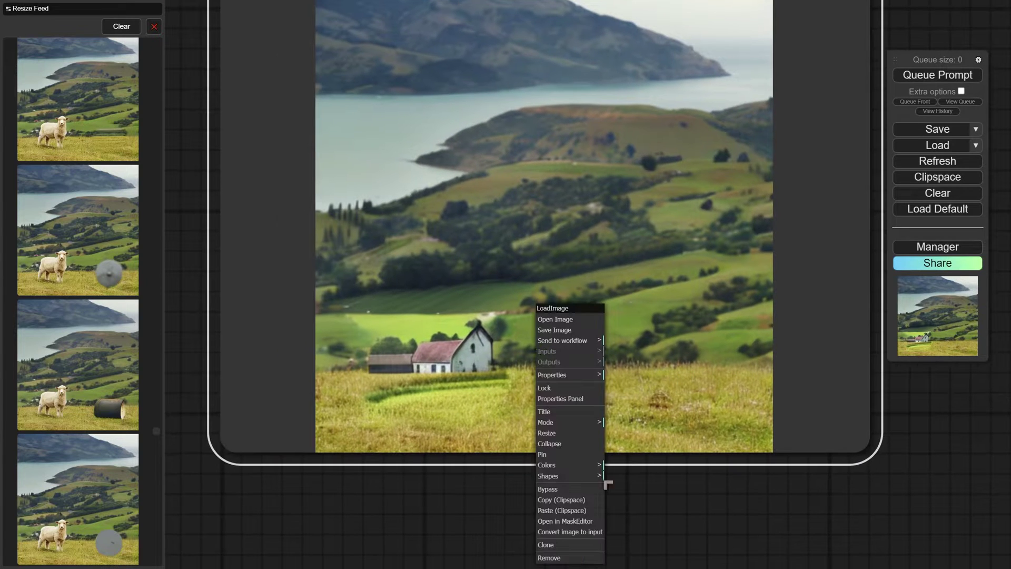
left_click(574, 521)
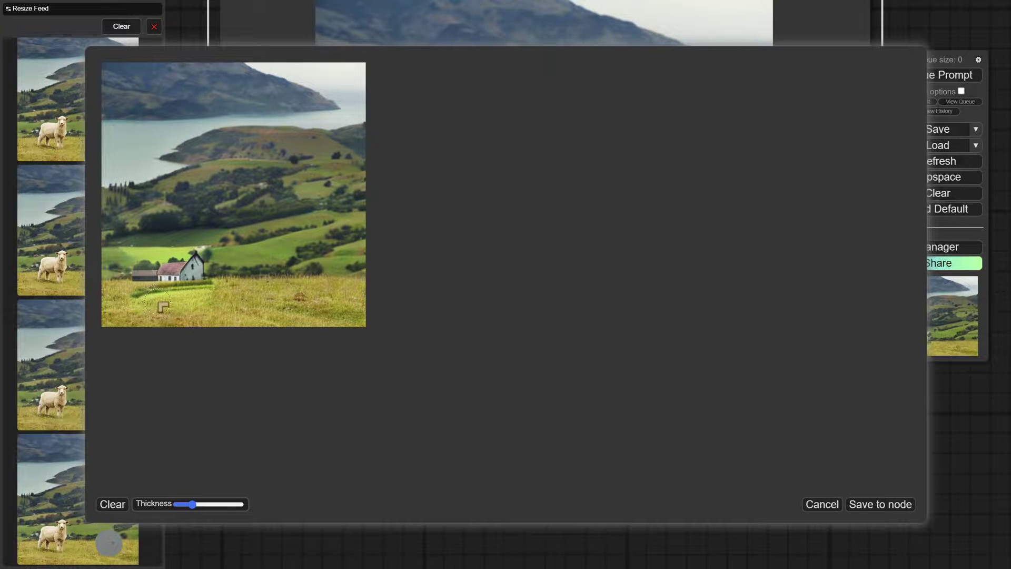
scroll(160, 304, "down", 5)
mouse_move(137, 297)
left_mouse_down()
mouse_move(219, 296)
mouse_move(138, 307)
left_mouse_up()
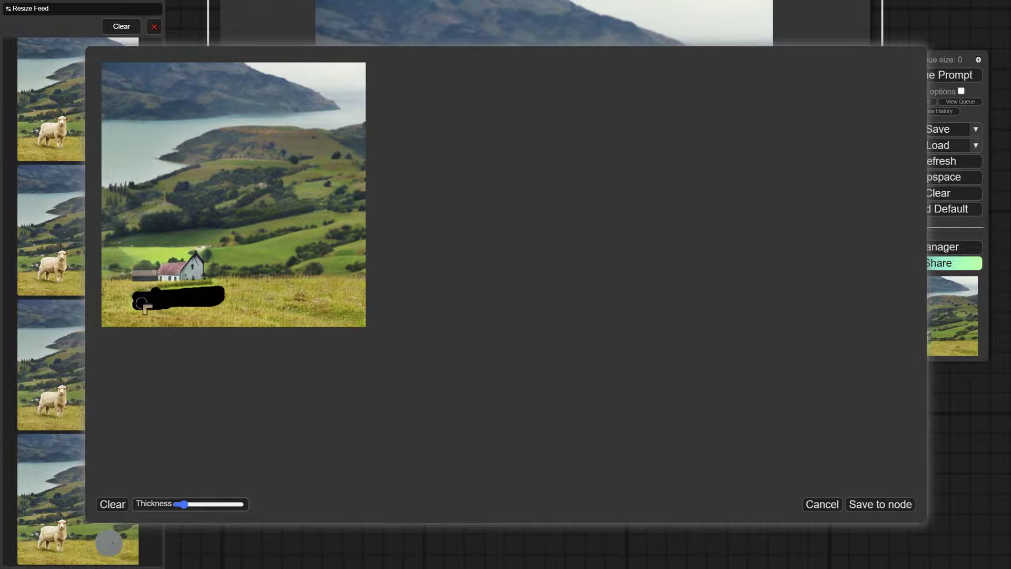
left_click(885, 506)
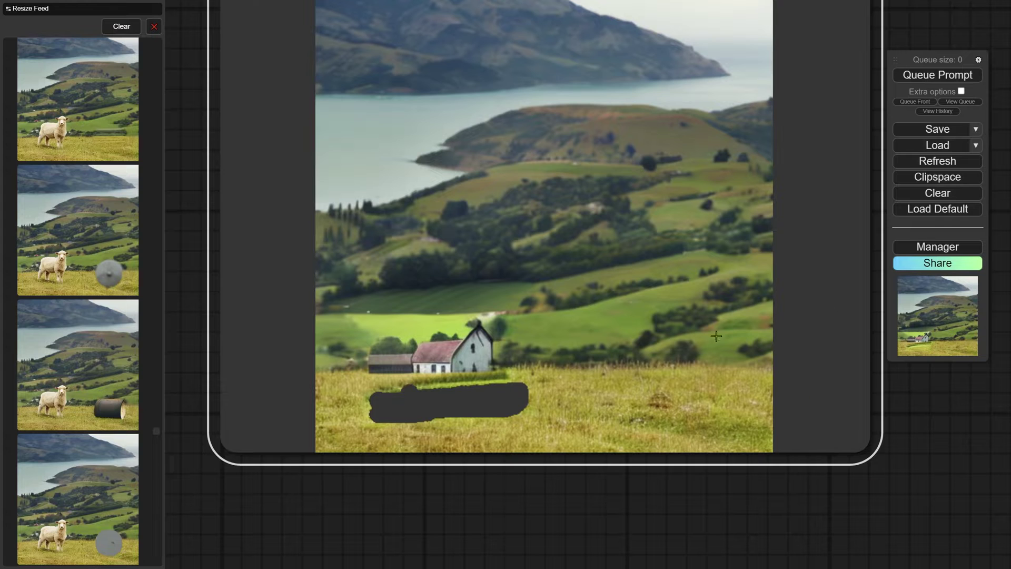
Change the positive prompt text to "grassy area".
left_click_drag(915, 439, 804, 556)
scroll(526, 316, "down", 7)
left_click_drag(282, 184, 276, 339)
scroll(379, 240, "down", 4)
left_click_drag(485, 171, 440, 316)
scroll(468, 104, "down", 1)
left_click_drag(323, 84, 331, 214)
left_click(395, 117)
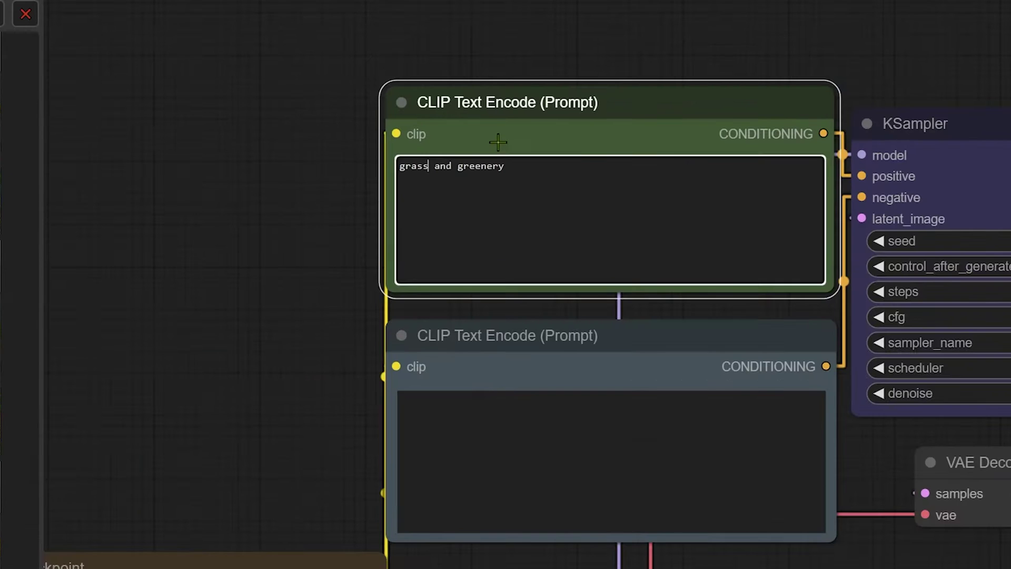
type("y area")
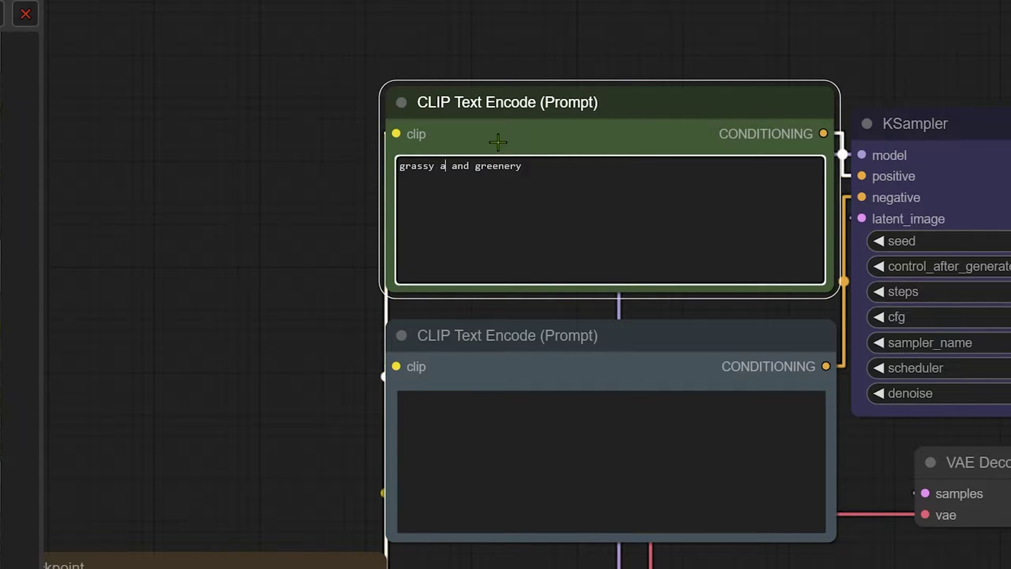
key("shift+End")
key("Delete")
Generate three variations of the masked grass strip from the new prompt, checking each result in the Save Image node.
scroll(796, 207, "down", 1)
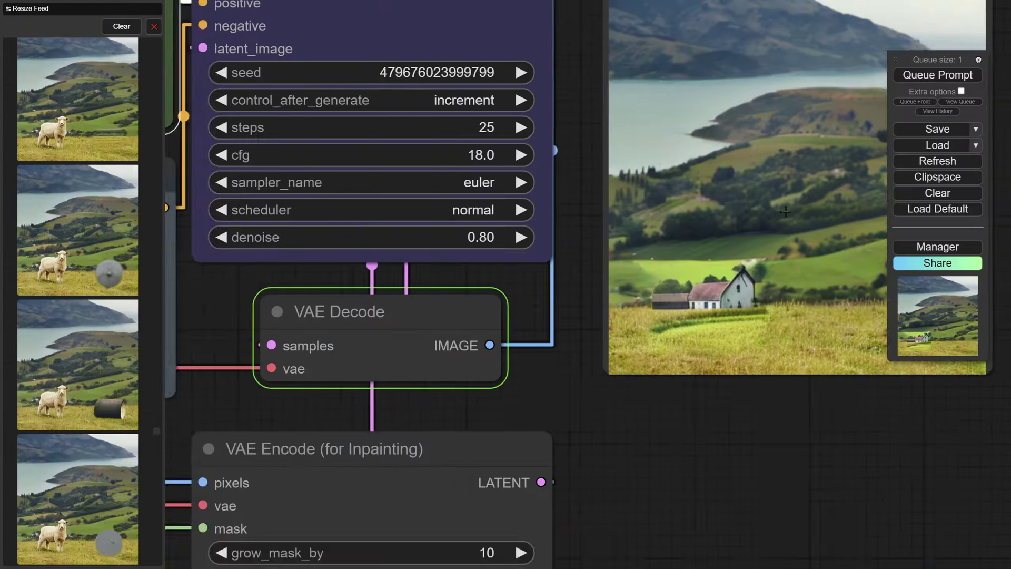
scroll(617, 351, "up", 4)
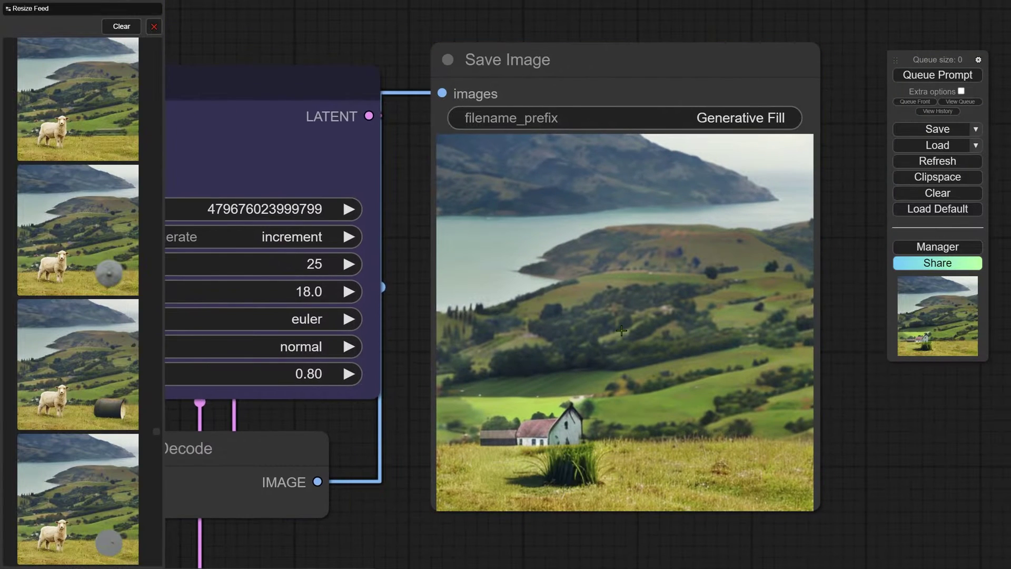
left_click(937, 75)
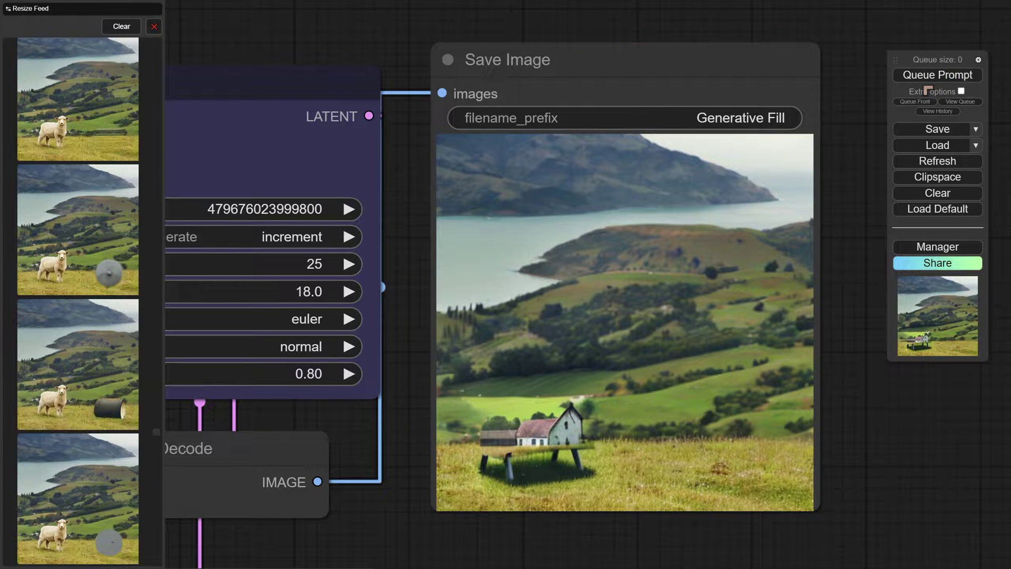
left_click(924, 79)
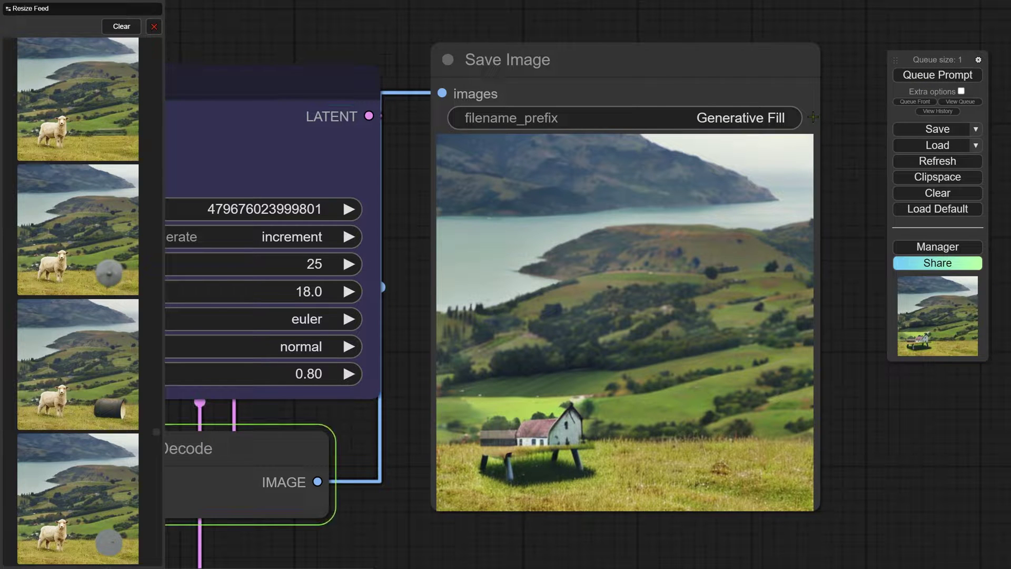
scroll(813, 117, "down", 9)
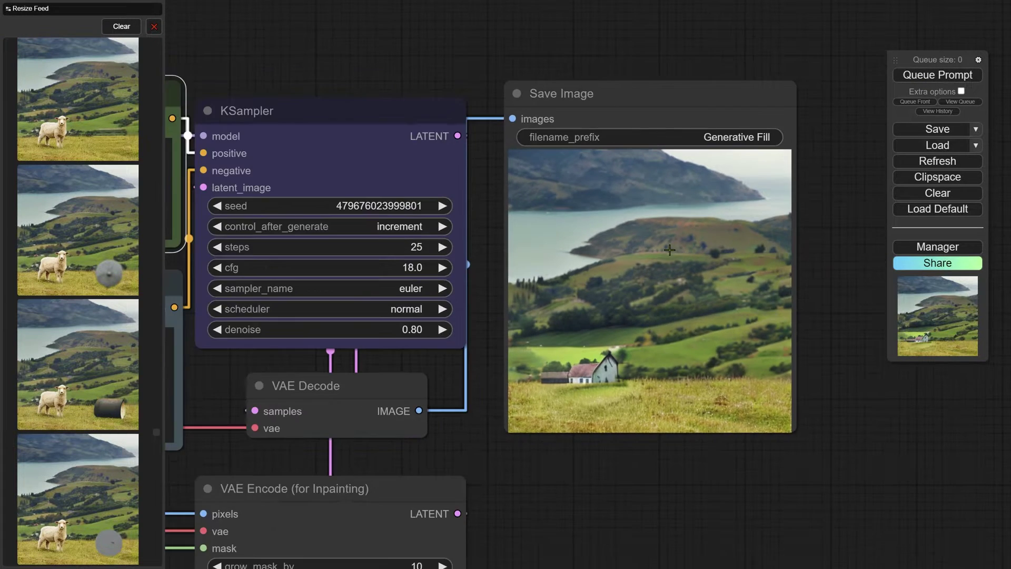
scroll(632, 316, "down", 4)
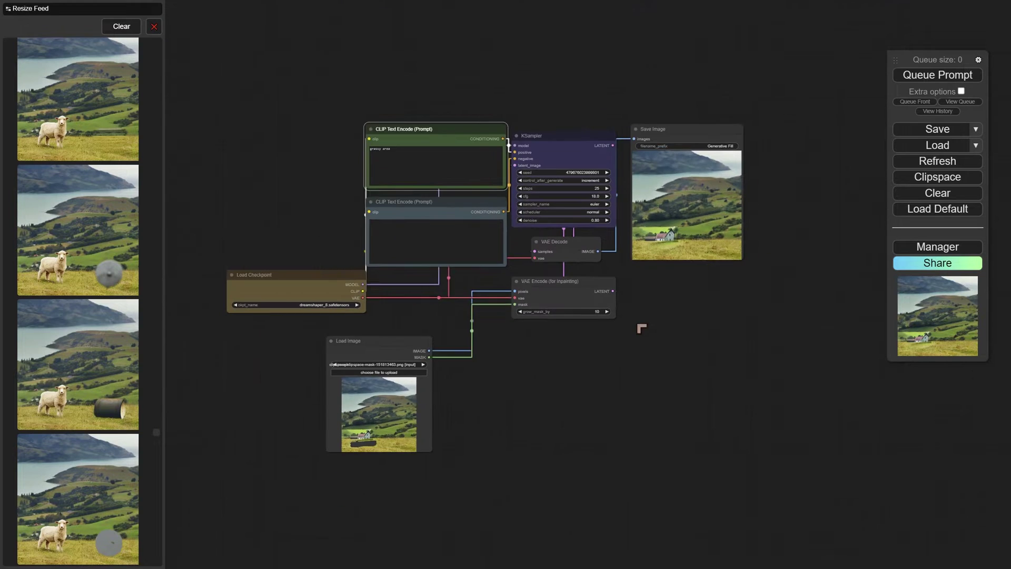
Copy the latest generated picture from the Save Image node to the clipspace.
scroll(643, 342, "up", 6)
scroll(725, 194, "up", 3)
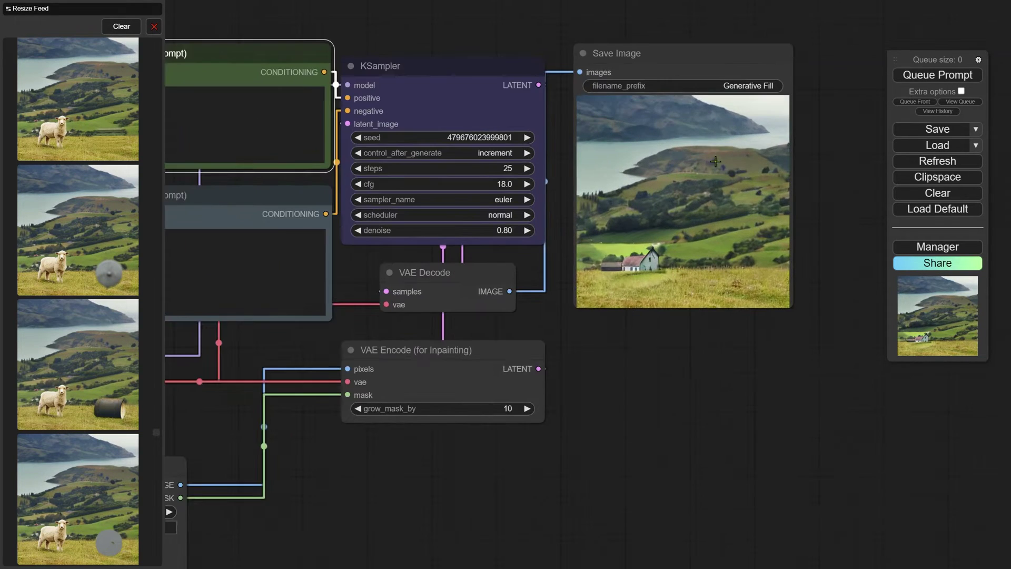
right_click(637, 120)
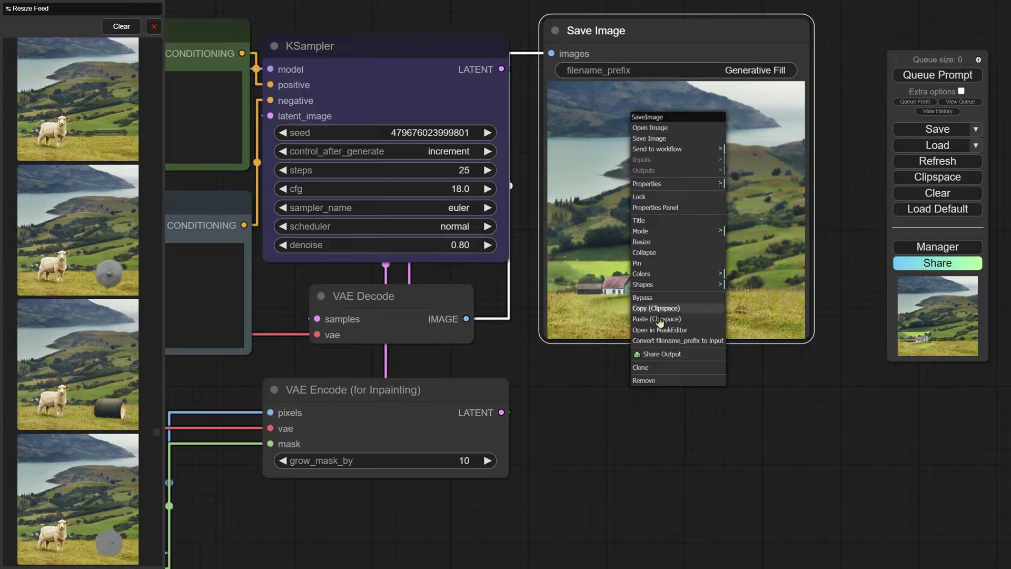
left_click(716, 439)
scroll(719, 441, "down", 7)
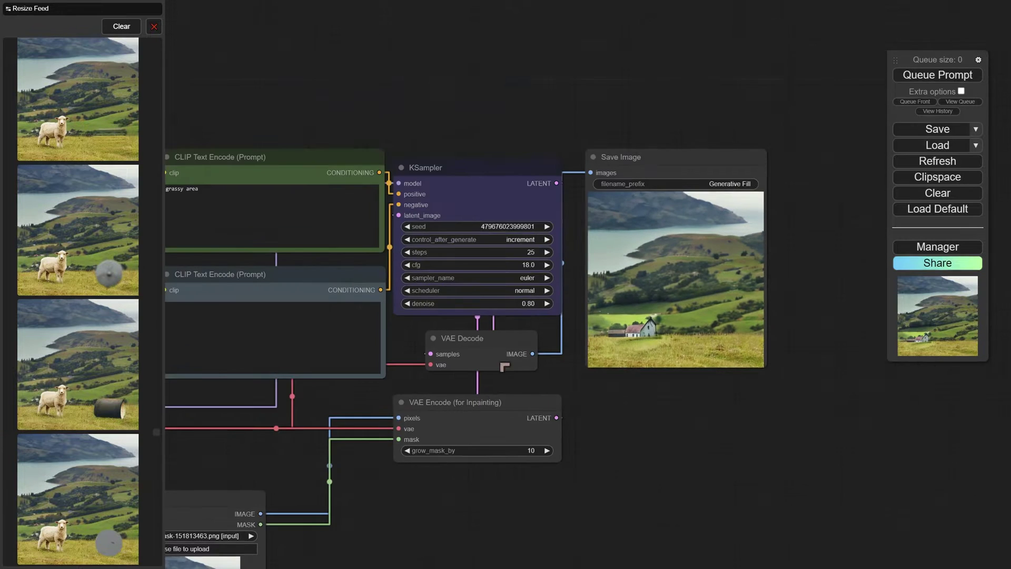
scroll(659, 301, "up", 2)
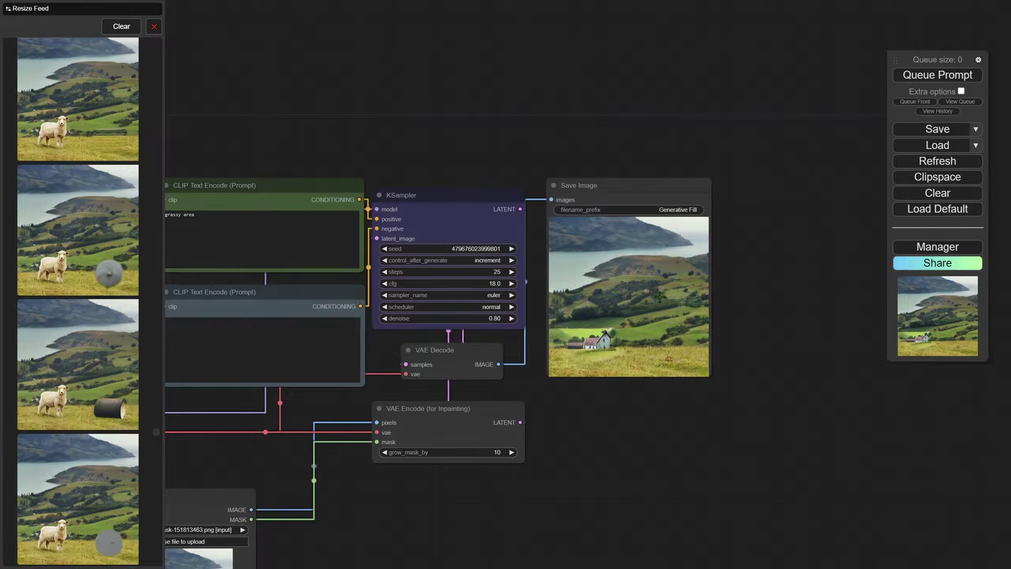
scroll(660, 296, "up", 1)
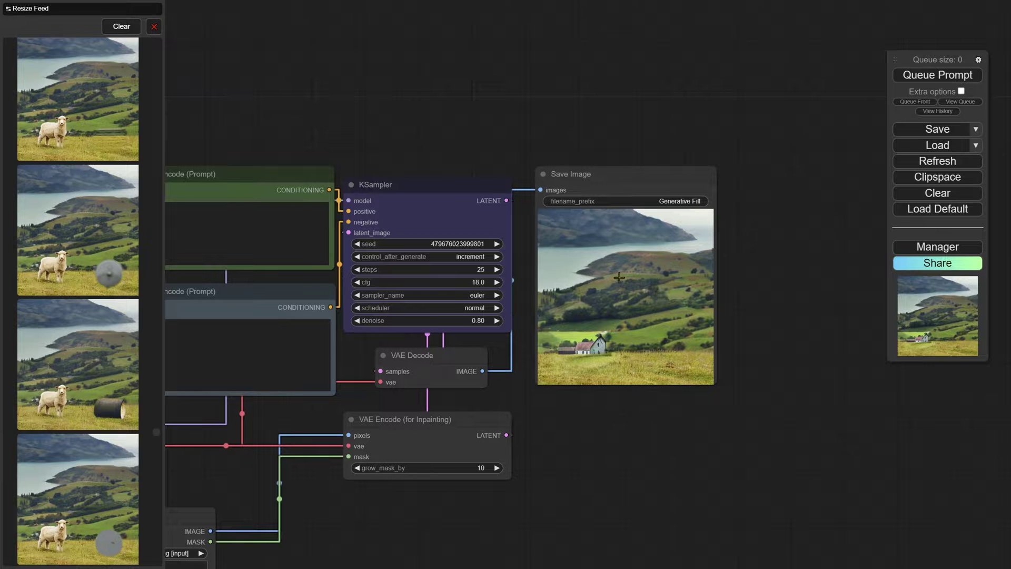
left_click_drag(557, 125, 638, 104)
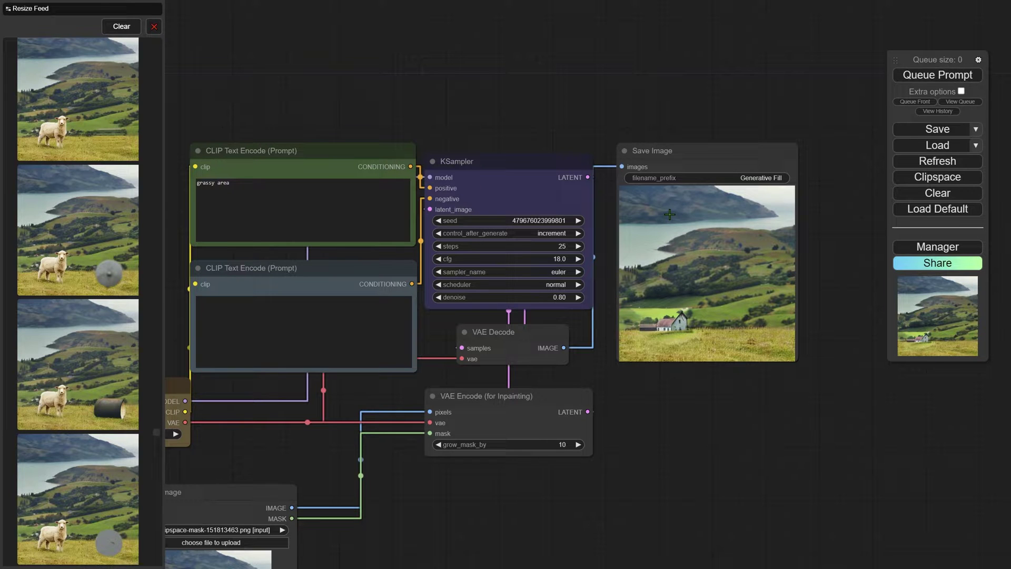
left_click(503, 408)
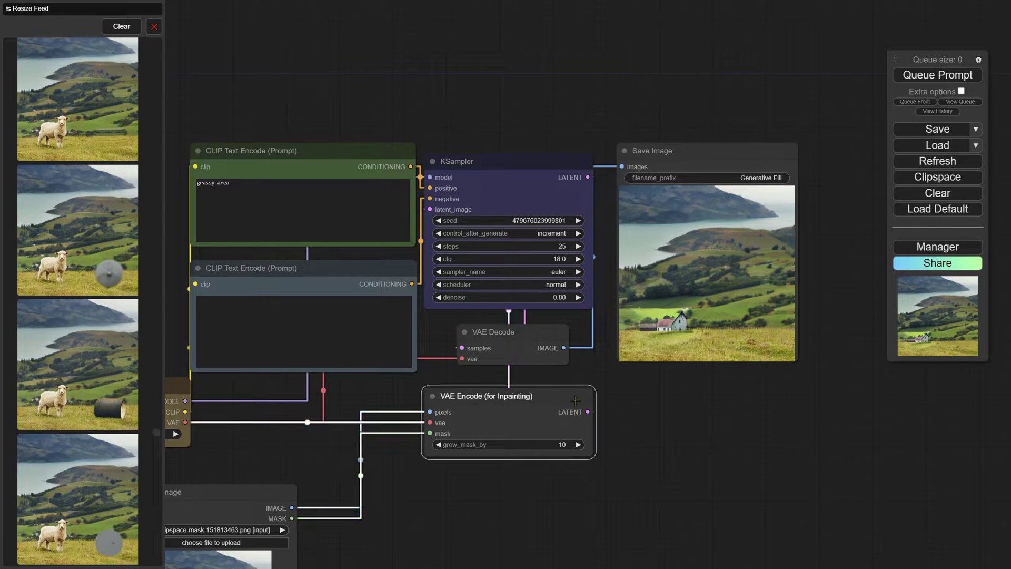
scroll(708, 334, "up", 2)
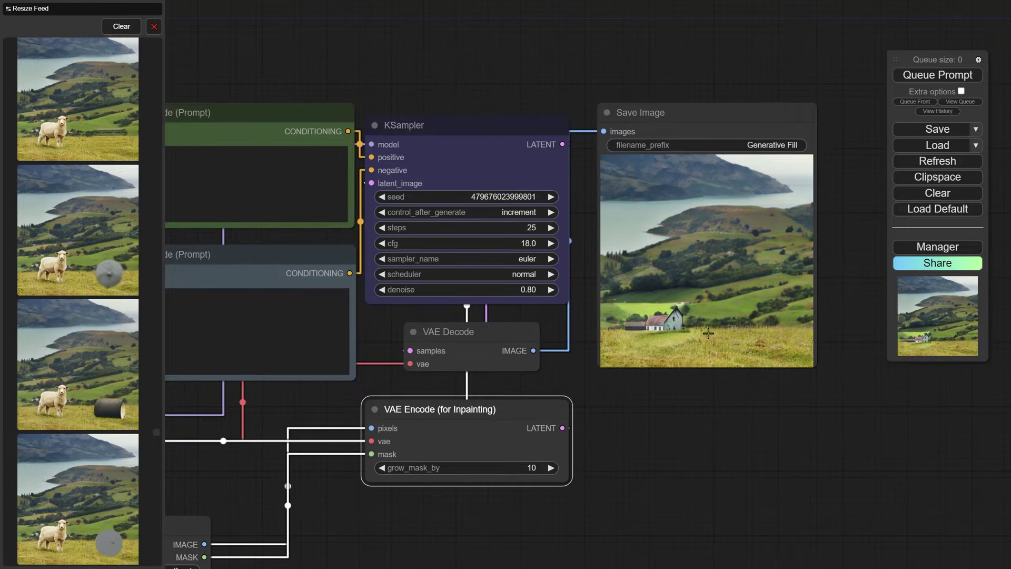